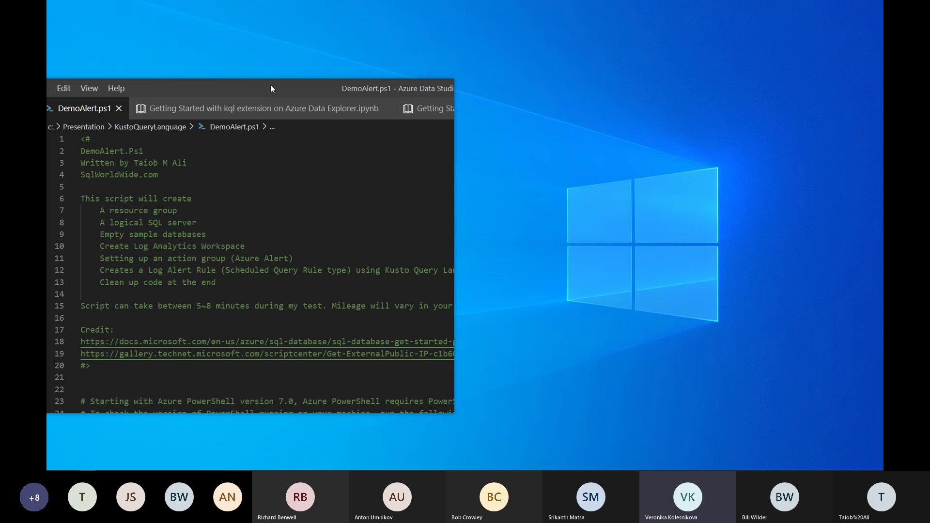
Step: Maximize the Azure Data Studio window and review the DemoAlert.ps1 script from its description through the resource group section
{"action": "left_click", "coordinate": [563, 83]}
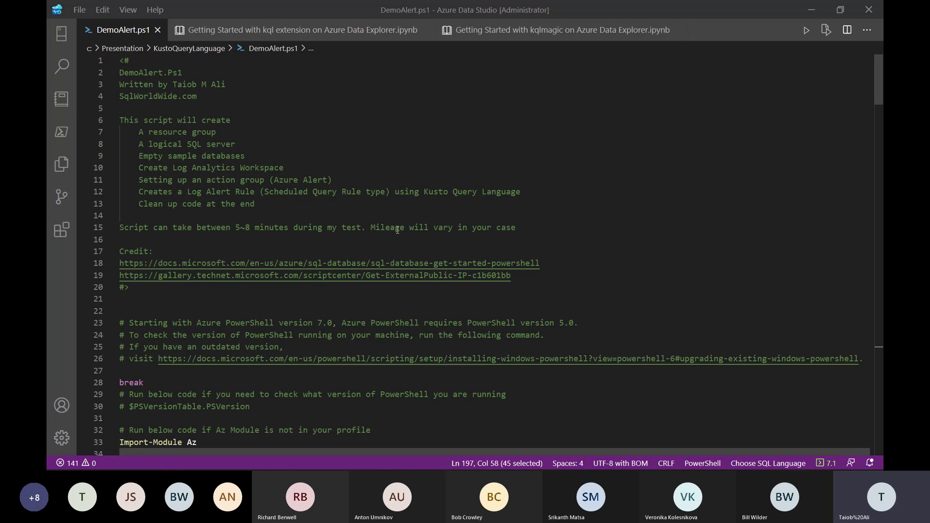
{"action": "left_click", "coordinate": [355, 152]}
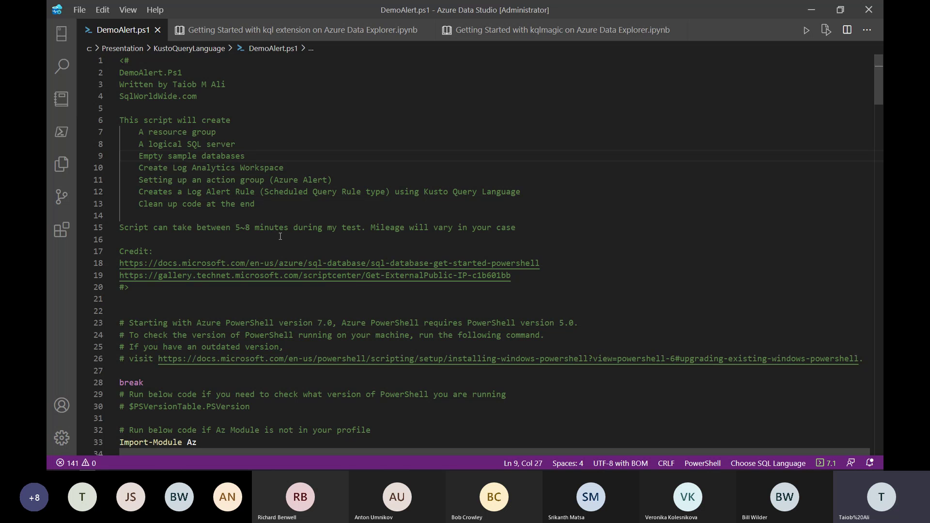
{"action": "scroll", "coordinate": [280, 236], "scroll_direction": "down", "scroll_amount": 2}
{"action": "scroll", "coordinate": [280, 236], "scroll_direction": "down", "scroll_amount": 5}
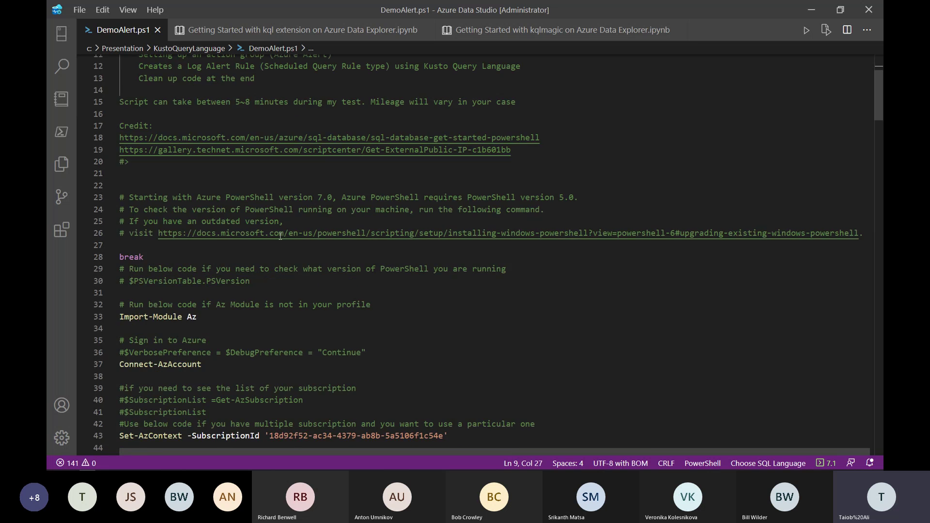
{"action": "scroll", "coordinate": [280, 236], "scroll_direction": "down", "scroll_amount": 12}
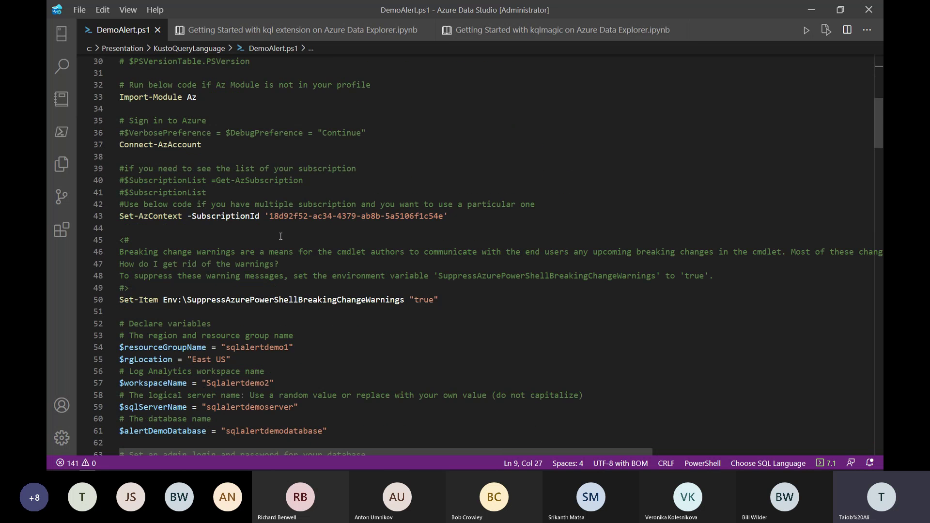
{"action": "scroll", "coordinate": [280, 236], "scroll_direction": "down", "scroll_amount": 4}
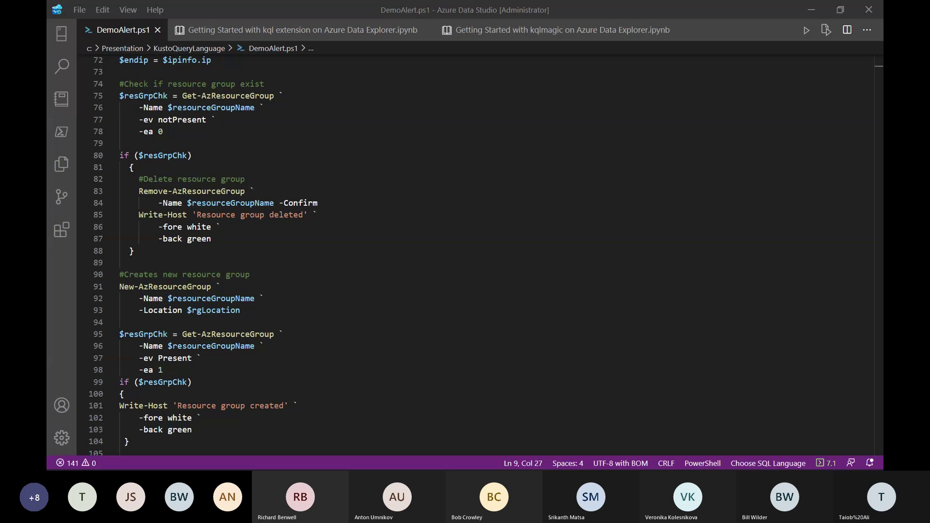
Step: Switch to the Azure portal in the browser, go to the dashboard and view the Sqlalertdemo2 workspace overview before returning
{"action": "key", "text": "alt+Tab"}
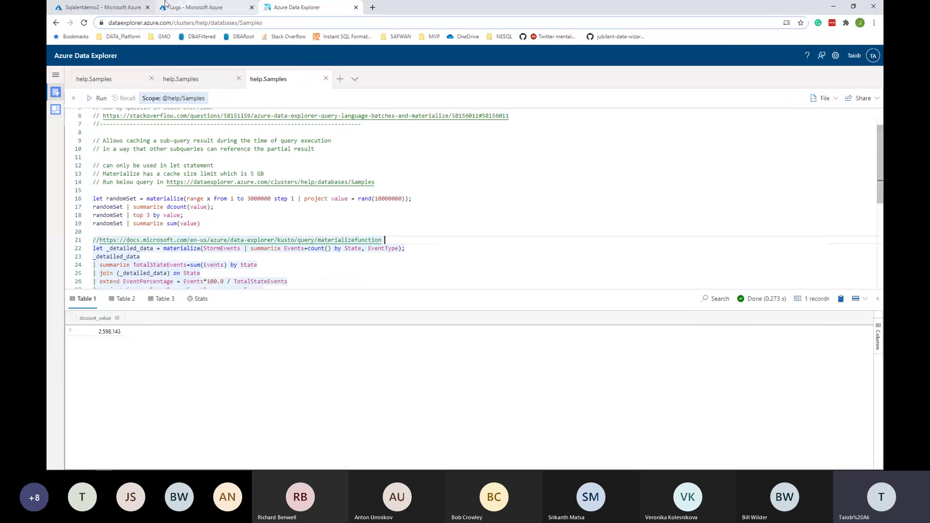
{"action": "left_click", "coordinate": [97, 7]}
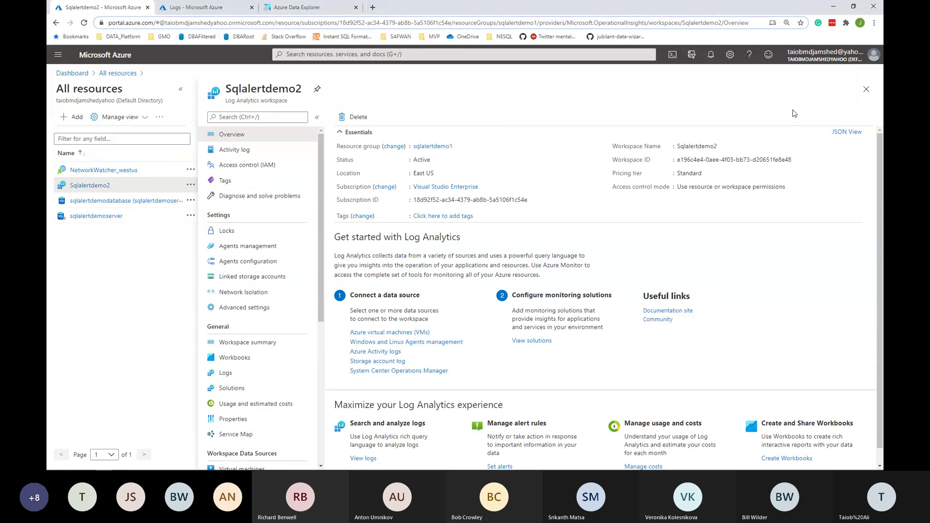
{"action": "left_click", "coordinate": [867, 89]}
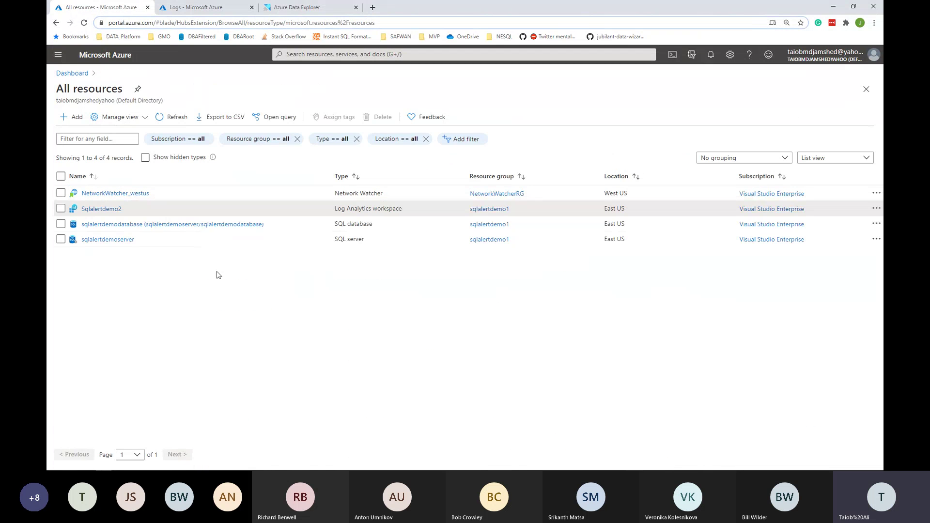
{"action": "left_click", "coordinate": [72, 74]}
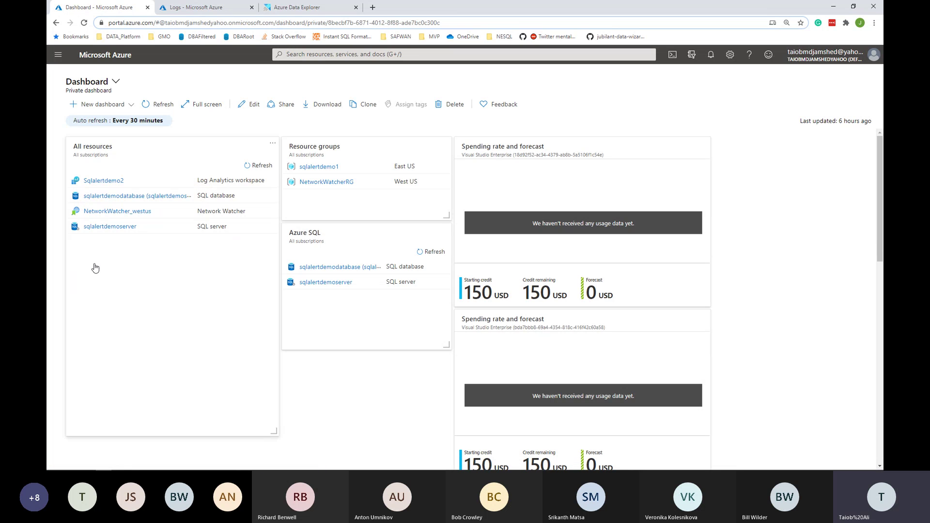
{"action": "left_click", "coordinate": [101, 181]}
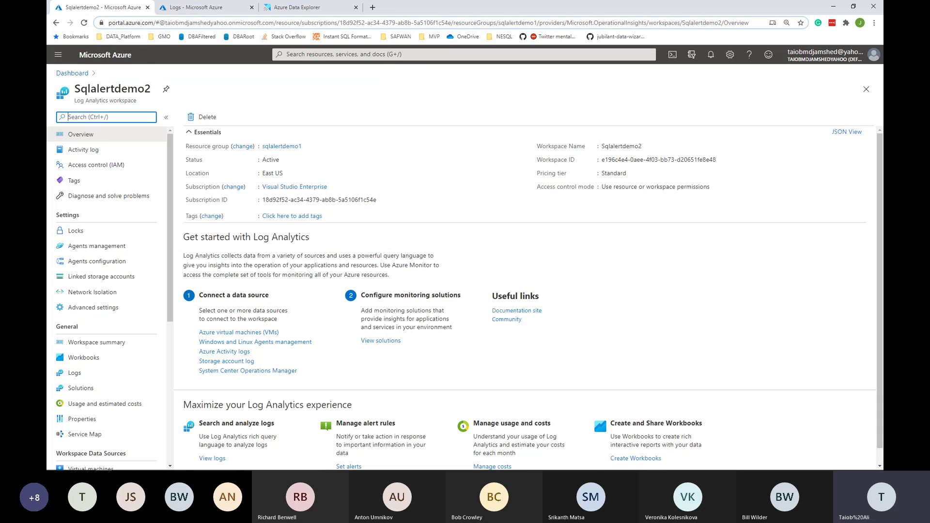
{"action": "left_click", "coordinate": [73, 74]}
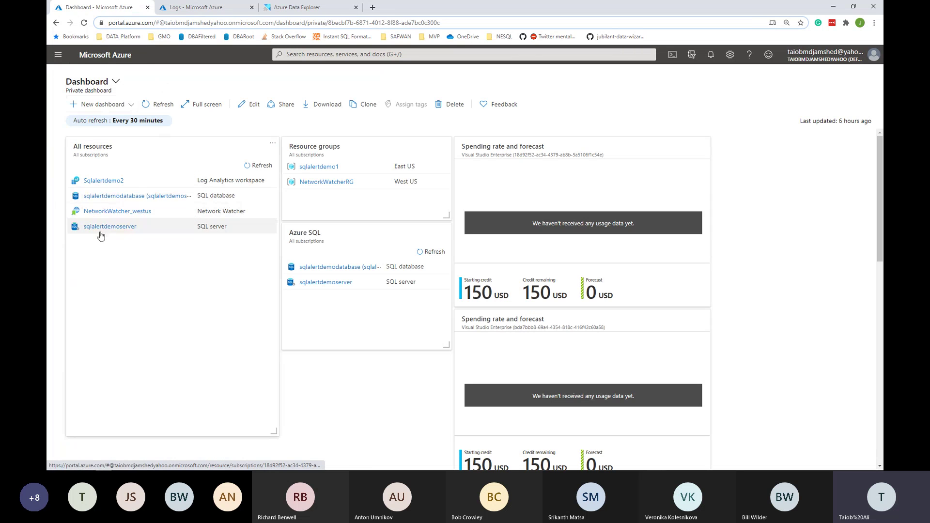
Step: Open the diagnostic settings of the sqlalertdemodatabase SQL database
{"action": "left_click", "coordinate": [115, 197]}
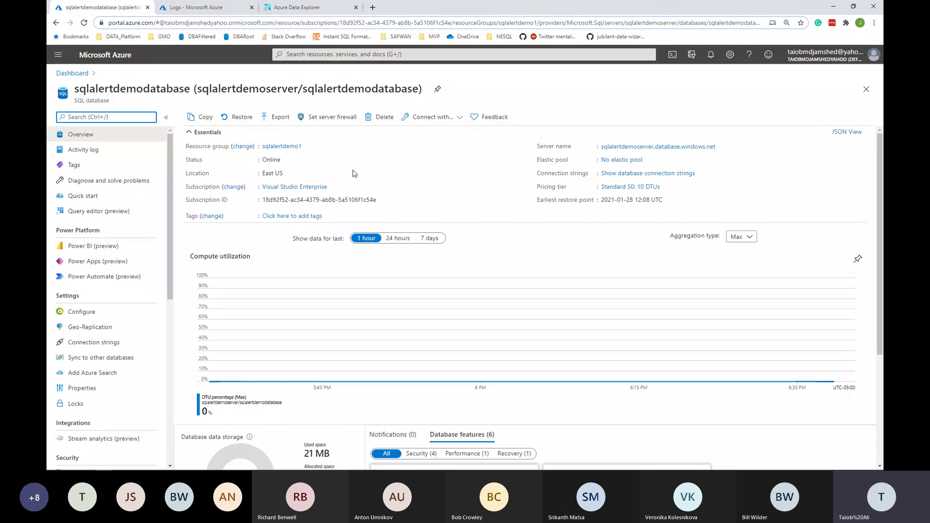
{"action": "scroll", "coordinate": [153, 285], "scroll_direction": "down", "scroll_amount": 2}
{"action": "scroll", "coordinate": [153, 285], "scroll_direction": "down", "scroll_amount": 2}
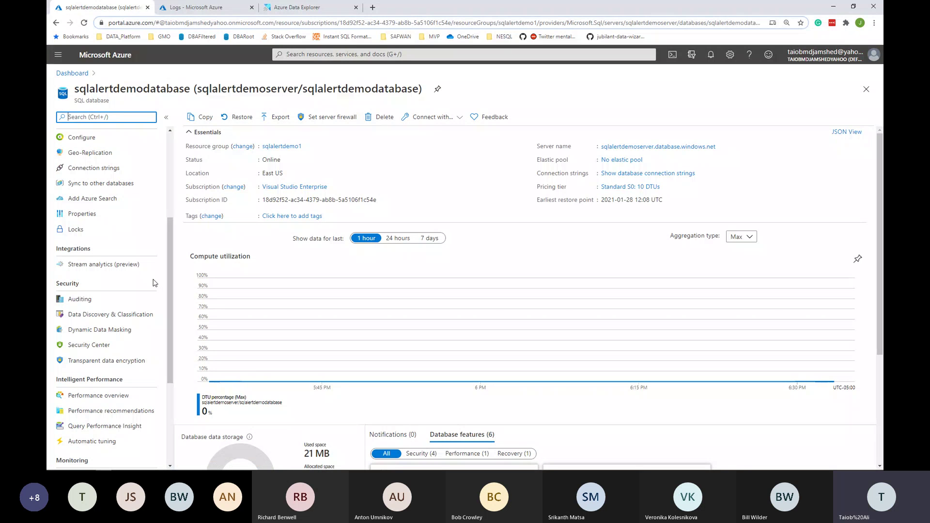
{"action": "scroll", "coordinate": [154, 283], "scroll_direction": "down", "scroll_amount": 4}
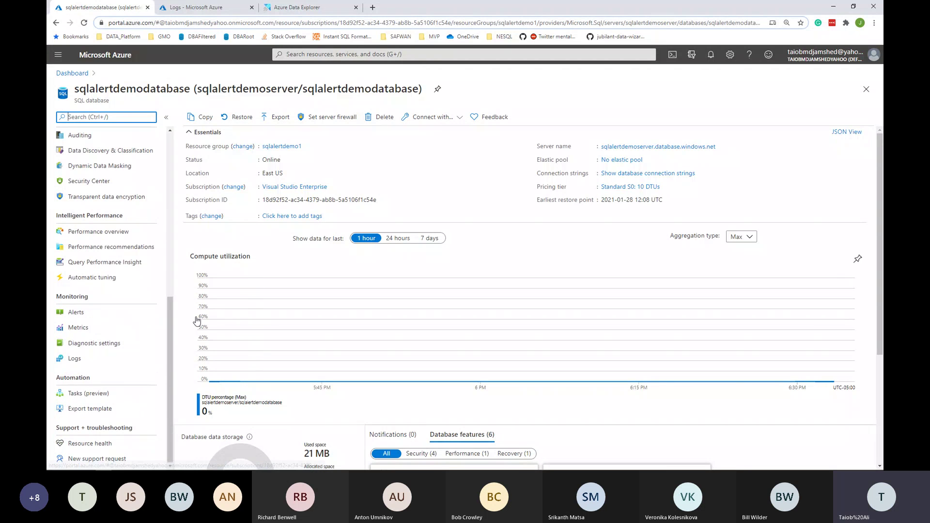
{"action": "left_click", "coordinate": [94, 344]}
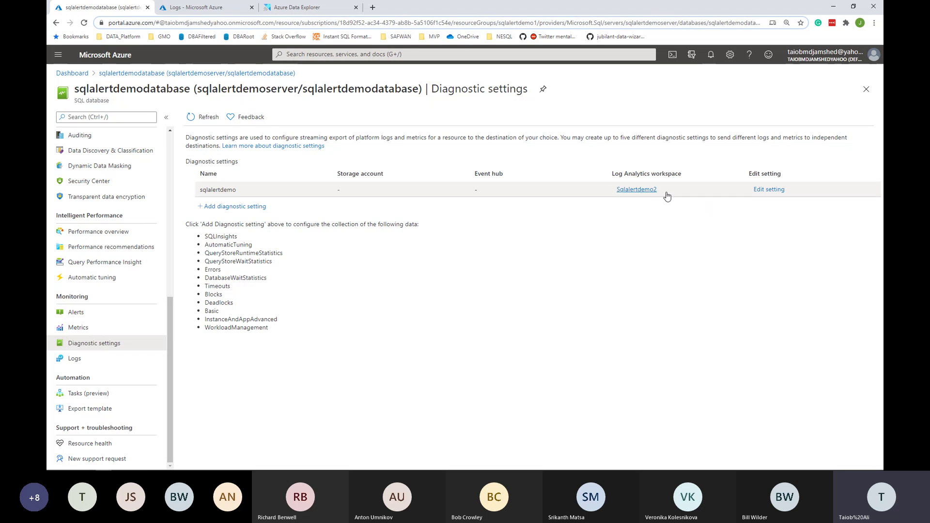
Step: Examine the log categories, metrics and destination of the sqlalertdemo diagnostic setting, and close it without changes
{"action": "left_click", "coordinate": [770, 189]}
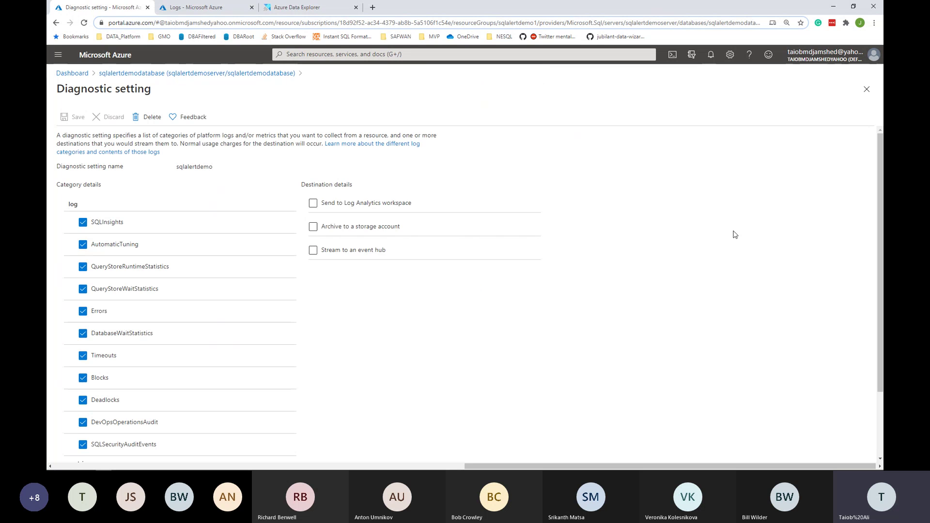
{"action": "scroll", "coordinate": [682, 232], "scroll_direction": "down", "scroll_amount": 1}
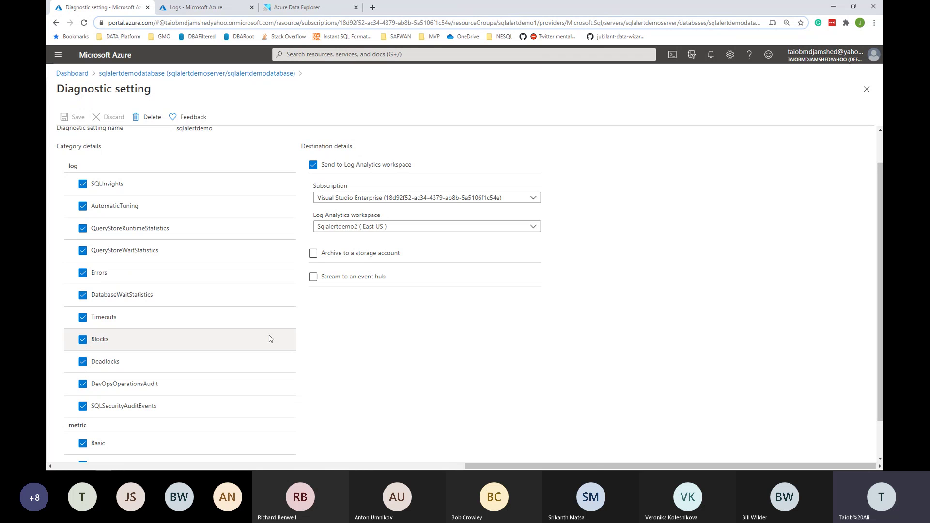
{"action": "scroll", "coordinate": [290, 325], "scroll_direction": "down", "scroll_amount": 1}
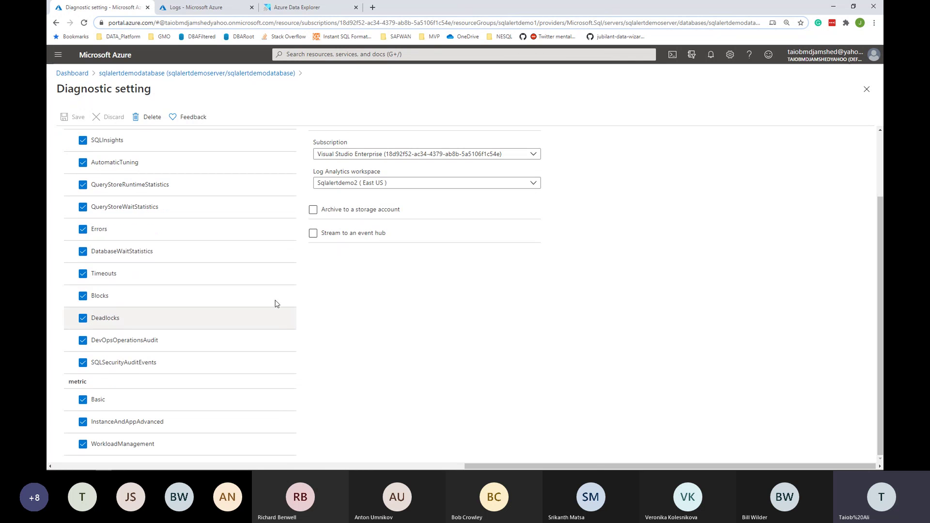
{"action": "left_click", "coordinate": [867, 90]}
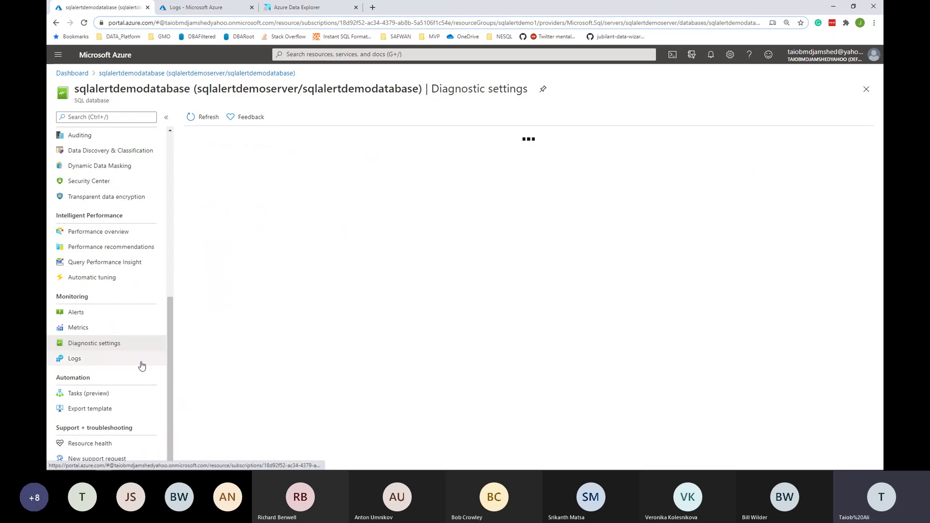
Step: View the database's Logs page without the sample queries, and return to the dashboard
{"action": "left_click", "coordinate": [76, 363]}
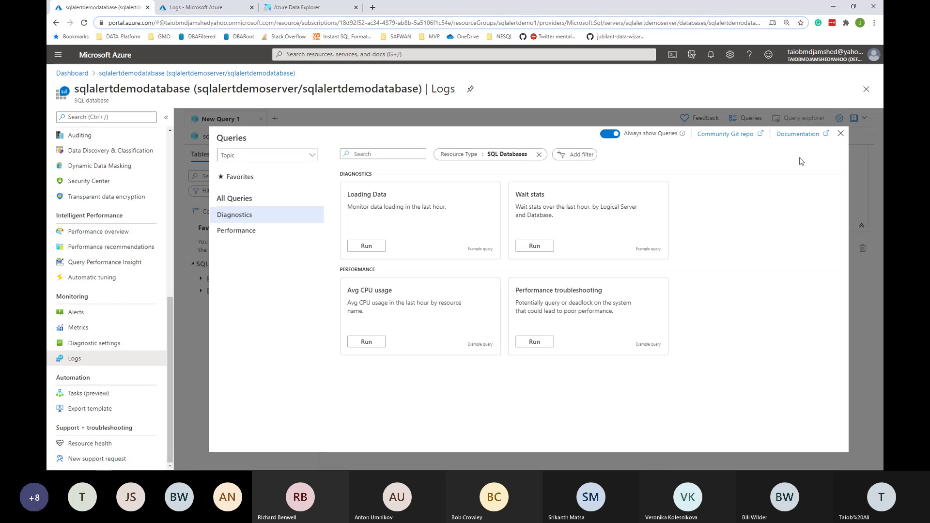
{"action": "left_click", "coordinate": [841, 134]}
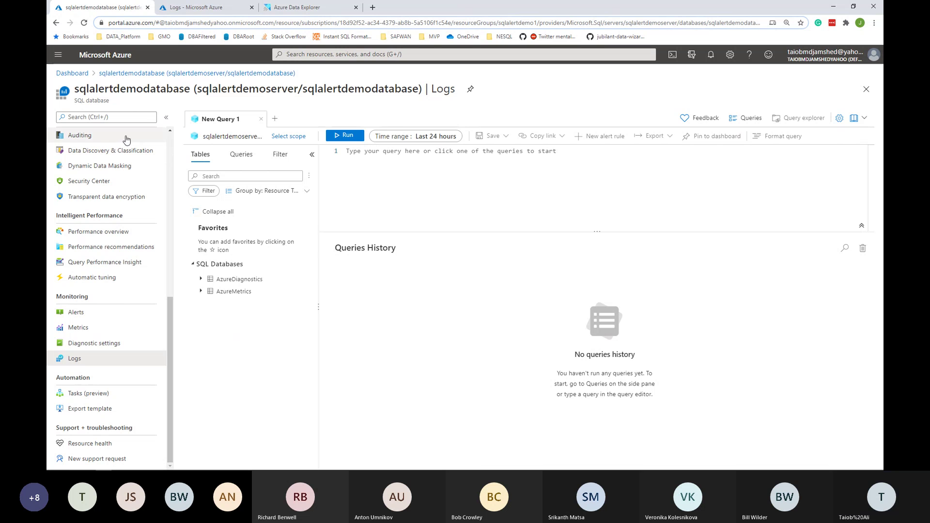
{"action": "left_click", "coordinate": [867, 89]}
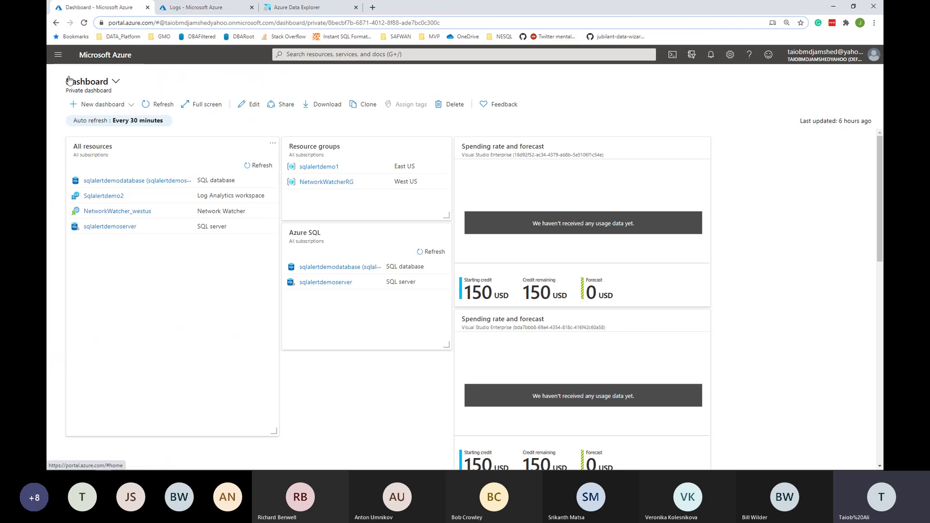
Step: Open the Logs page of the Sqlalertdemo2 Log Analytics workspace and dismiss the sample queries
{"action": "left_click", "coordinate": [97, 195]}
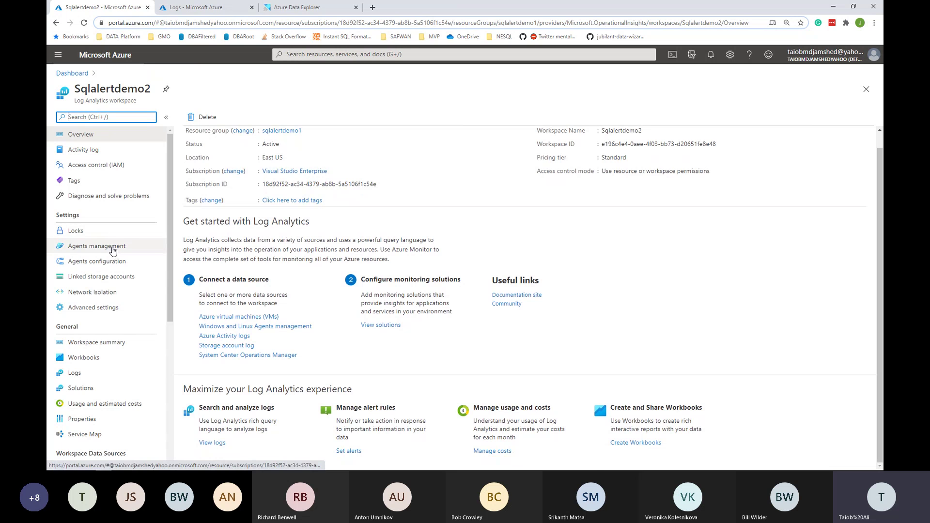
{"action": "scroll", "coordinate": [120, 262], "scroll_direction": "down", "scroll_amount": 3}
{"action": "left_click", "coordinate": [72, 244]}
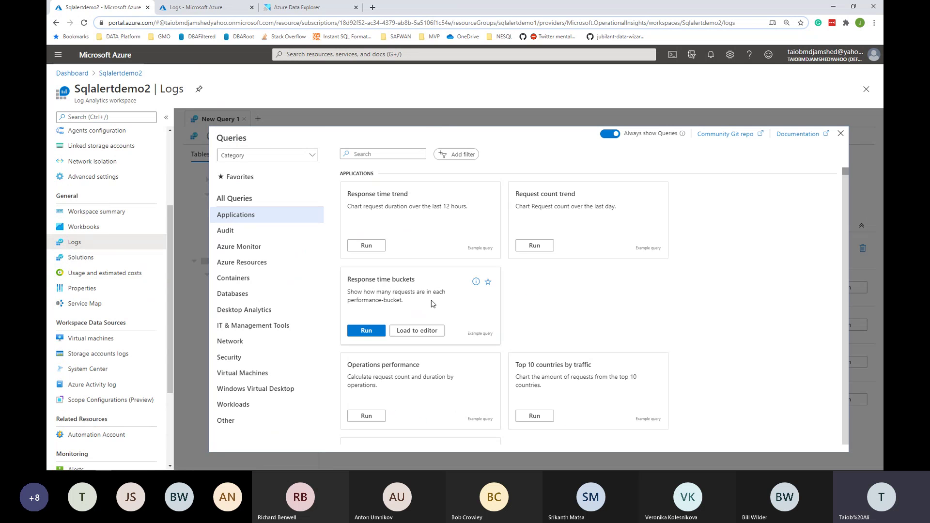
{"action": "left_click", "coordinate": [841, 133]}
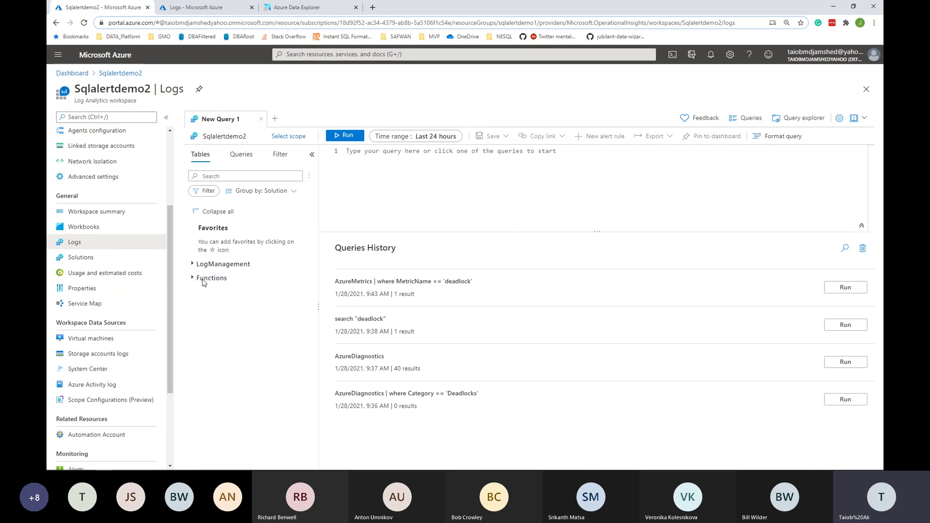
Step: Examine the LogManagement tables, the available functions and the columns of the Alert table in the workspace schema
{"action": "left_click", "coordinate": [192, 265]}
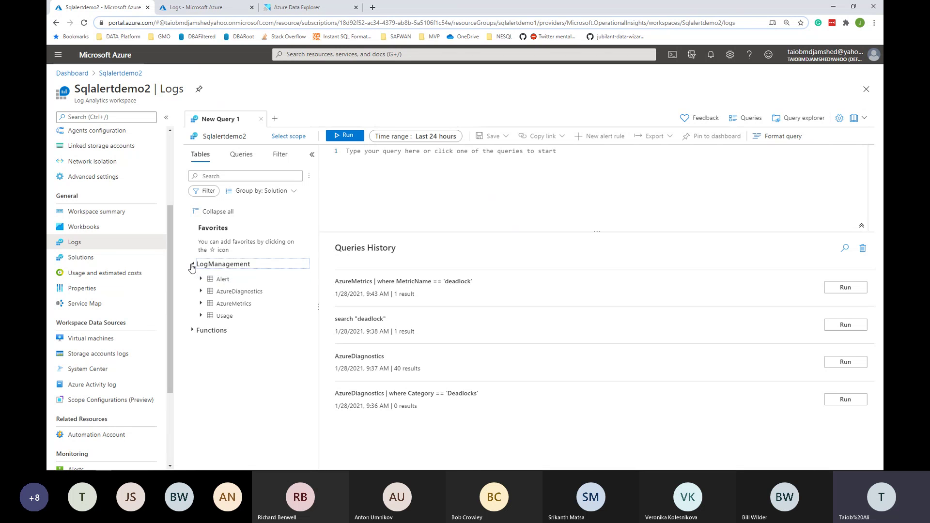
{"action": "left_click", "coordinate": [193, 331]}
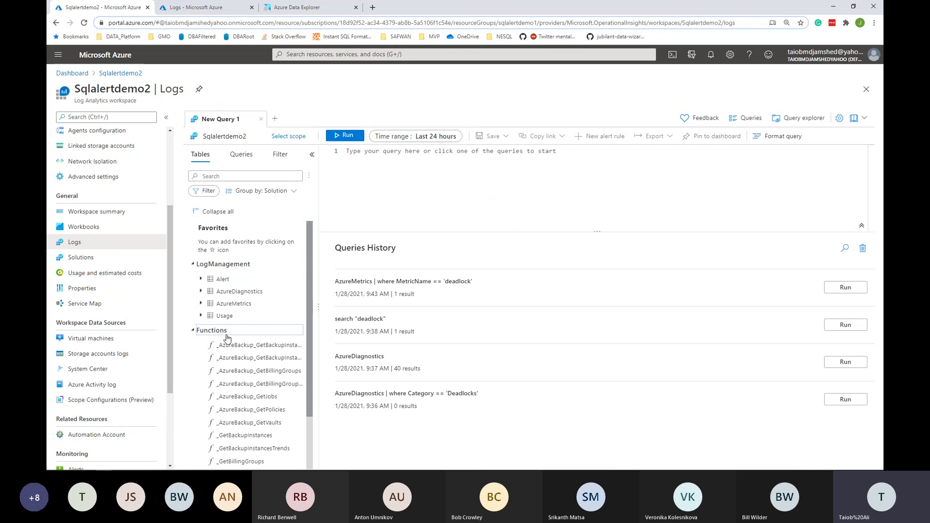
{"action": "left_click", "coordinate": [193, 330]}
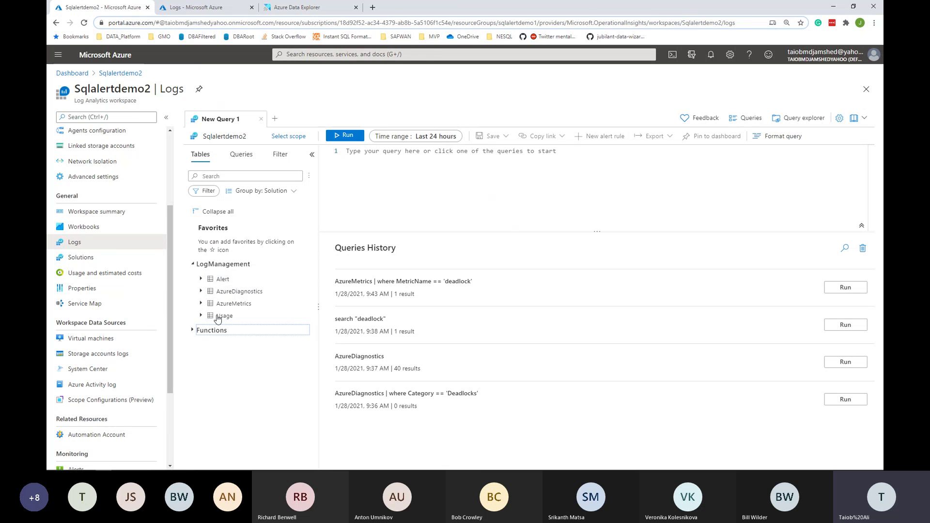
{"action": "left_click", "coordinate": [201, 280]}
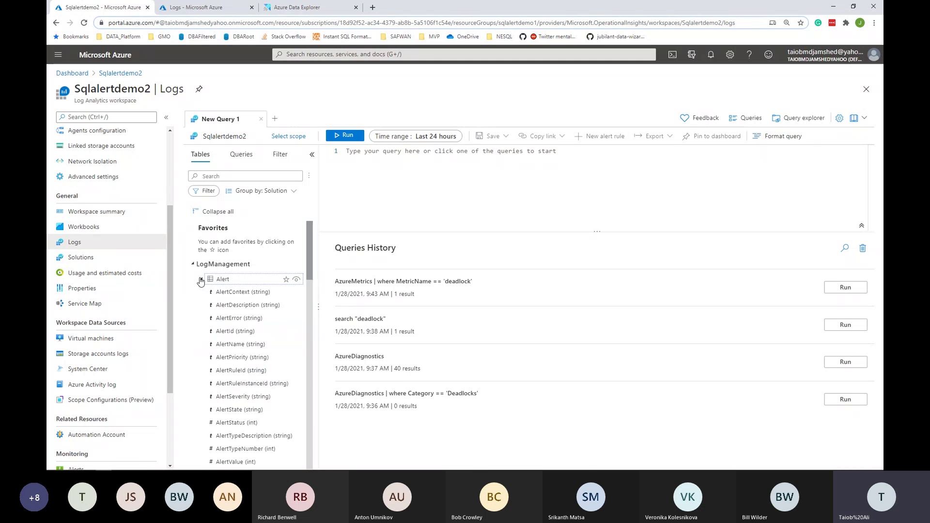
{"action": "left_click", "coordinate": [201, 280]}
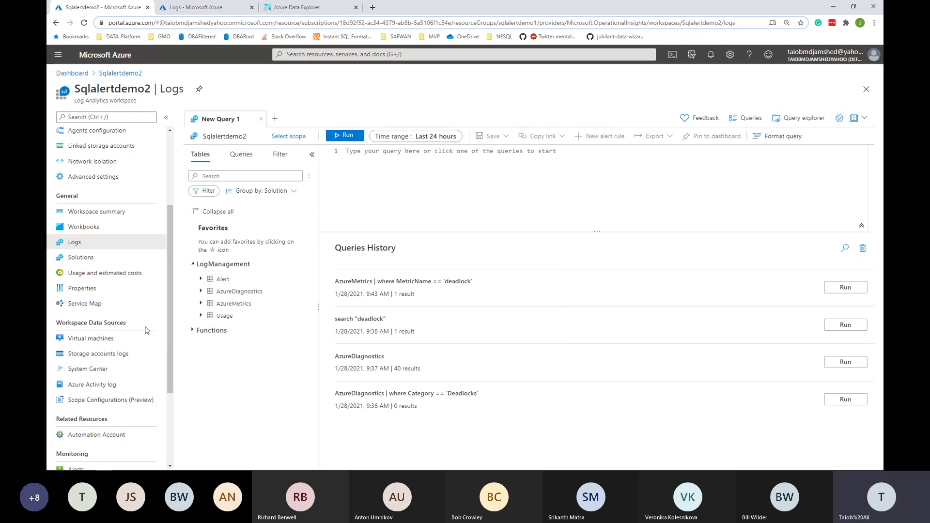
Step: Open the signal logic of the Found Deadlock Alert rule's condition from the workspace's alert rules
{"action": "scroll", "coordinate": [147, 330], "scroll_direction": "down", "scroll_amount": 5}
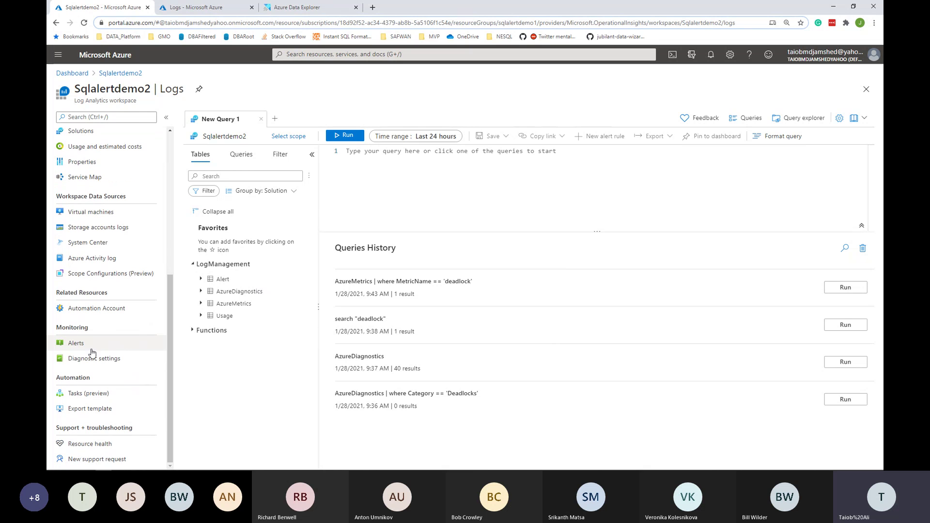
{"action": "left_click", "coordinate": [71, 349]}
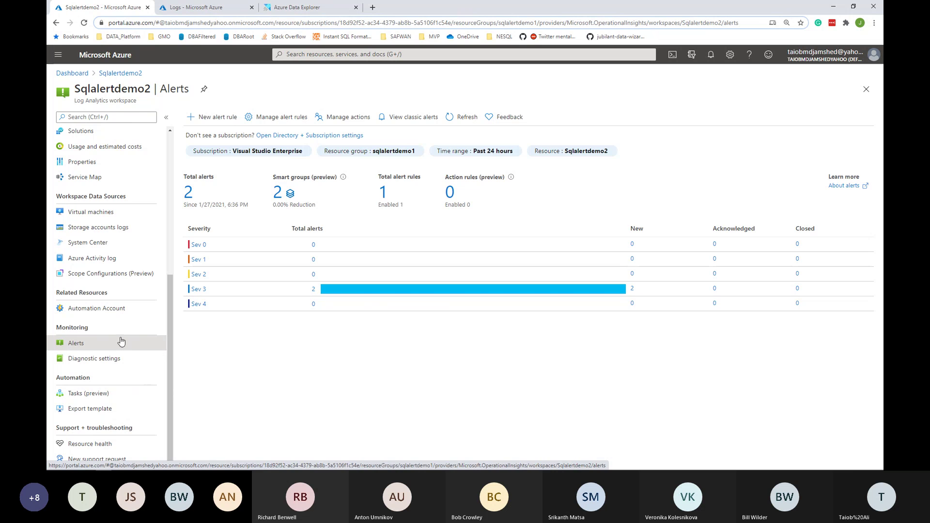
{"action": "left_click", "coordinate": [384, 200]}
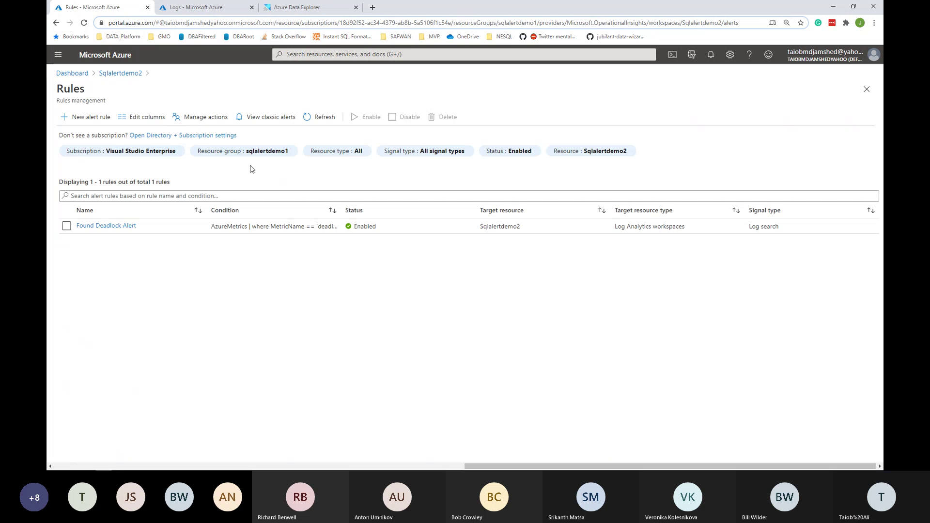
{"action": "left_click", "coordinate": [117, 226]}
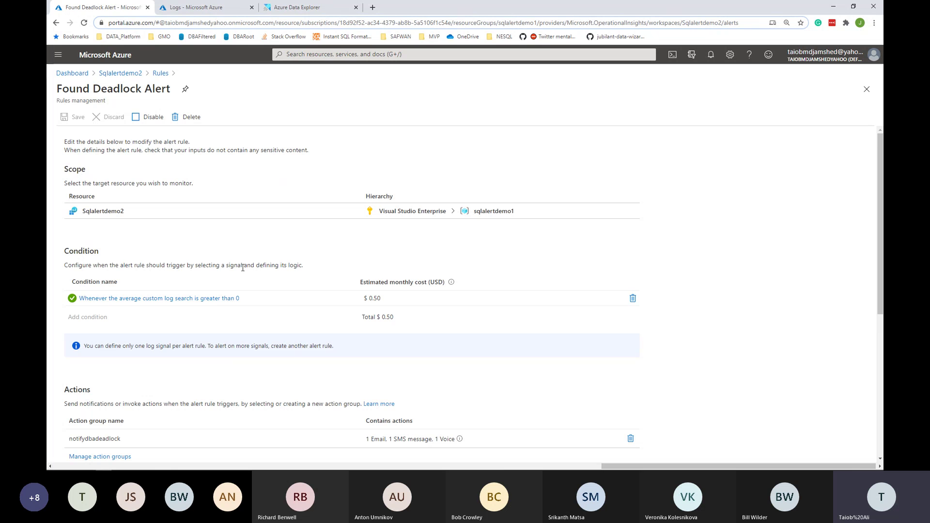
{"action": "left_click", "coordinate": [196, 301]}
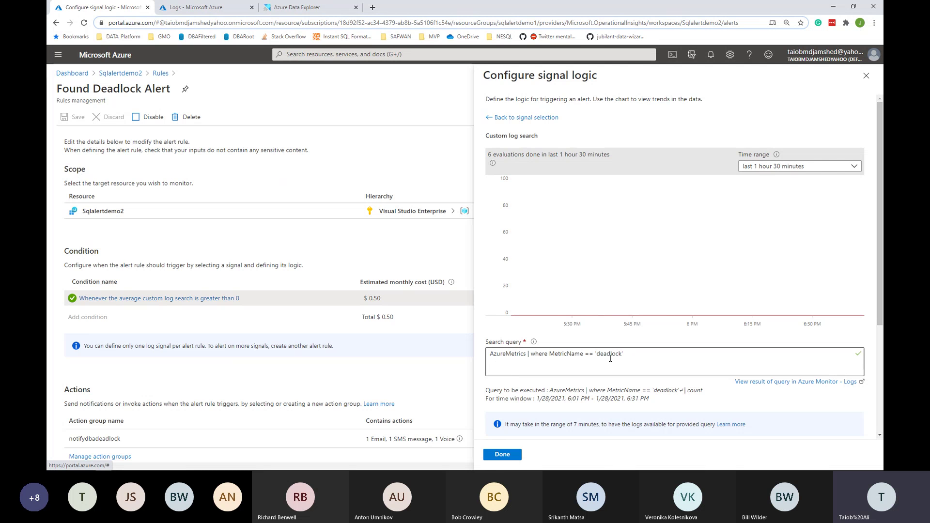
Step: Review the deadlock condition's search query, alert logic and evaluation period and frequency, and close the signal logic
{"action": "scroll", "coordinate": [625, 358], "scroll_direction": "down", "scroll_amount": 3}
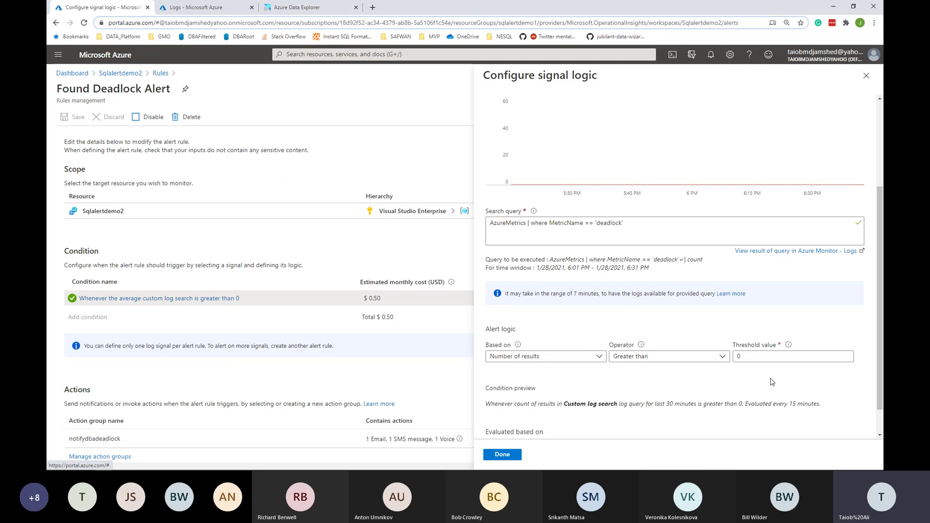
{"action": "scroll", "coordinate": [750, 362], "scroll_direction": "down", "scroll_amount": 1}
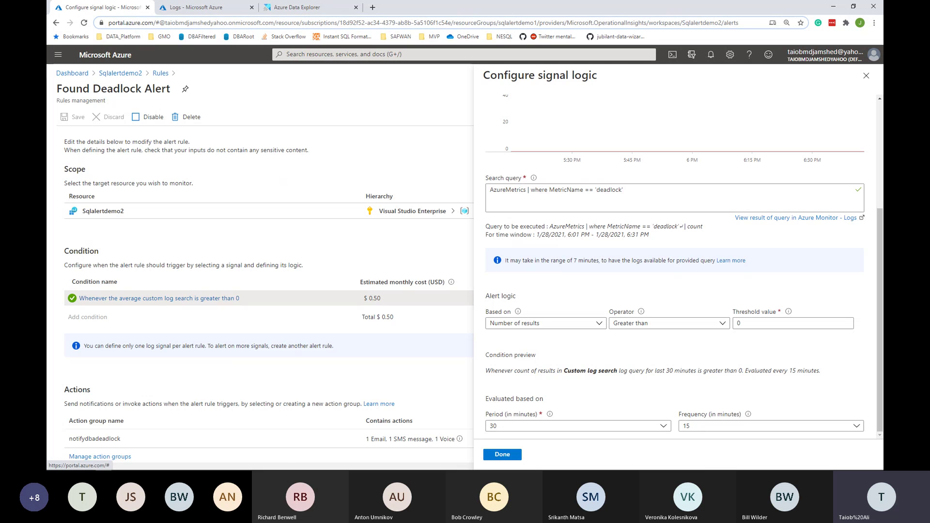
{"action": "left_click", "coordinate": [503, 454]}
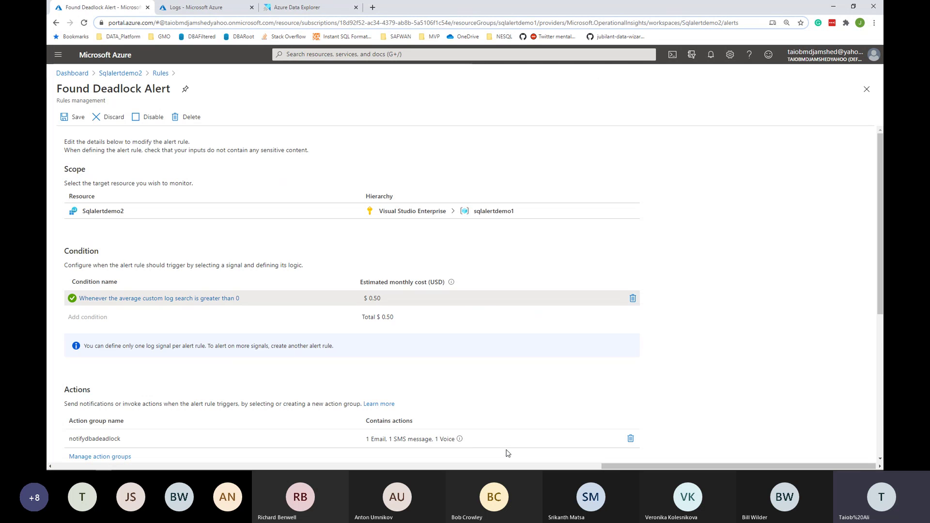
Step: Review the Found Deadlock Alert rule's action group, email subject and rule details, and close the rule, discarding unsaved edits
{"action": "scroll", "coordinate": [252, 252], "scroll_direction": "down", "scroll_amount": 3}
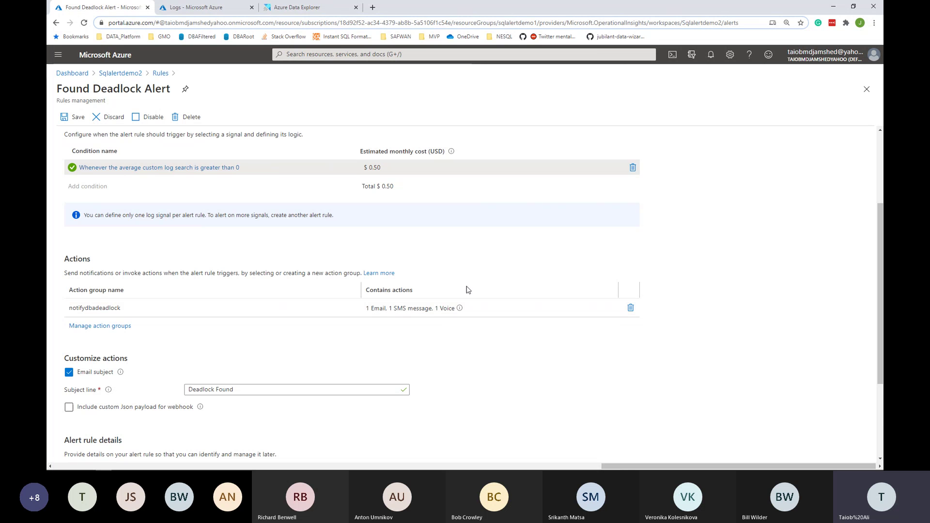
{"action": "scroll", "coordinate": [469, 290], "scroll_direction": "down", "scroll_amount": 3}
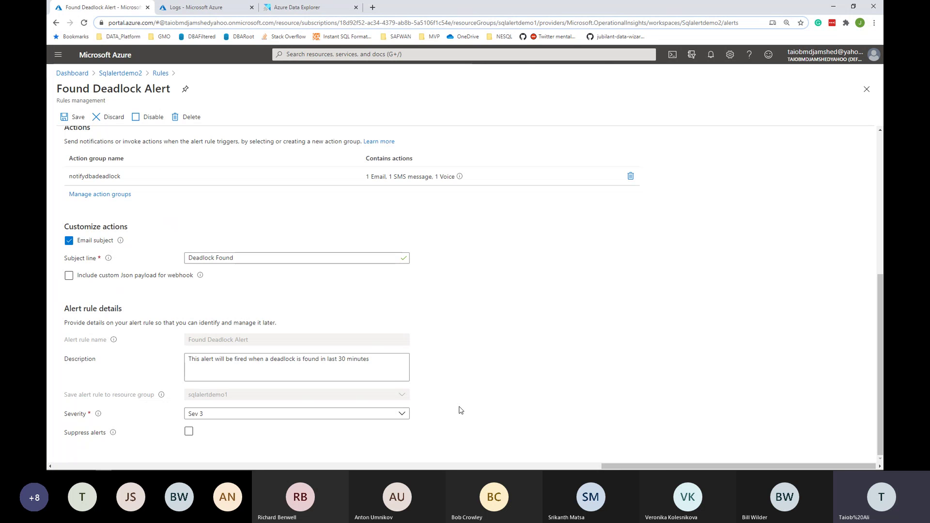
{"action": "left_click", "coordinate": [867, 92]}
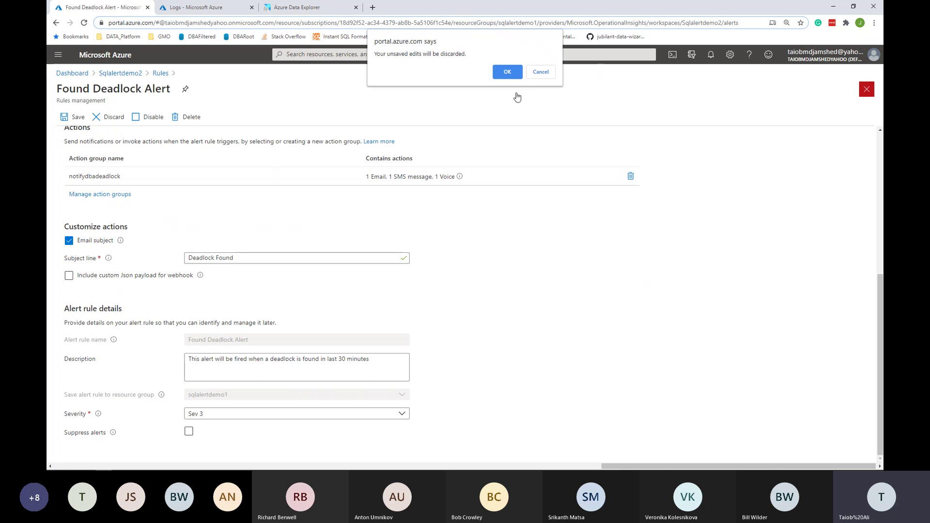
{"action": "left_click", "coordinate": [503, 71]}
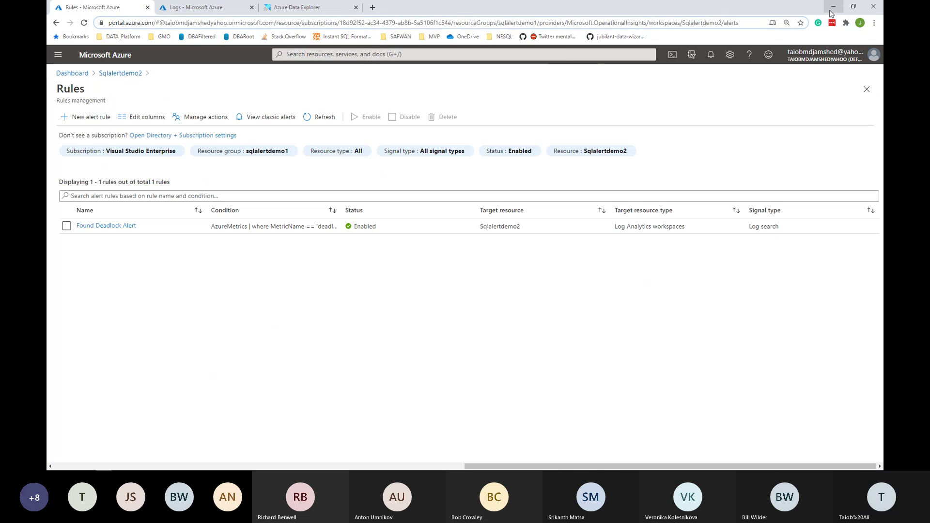
Step: Switch to Azure Data Studio and open SimulateDeadlock.sql from the KustoQueryLanguage folder, sorting the files by type to find it
{"action": "key", "text": "alt+Tab"}
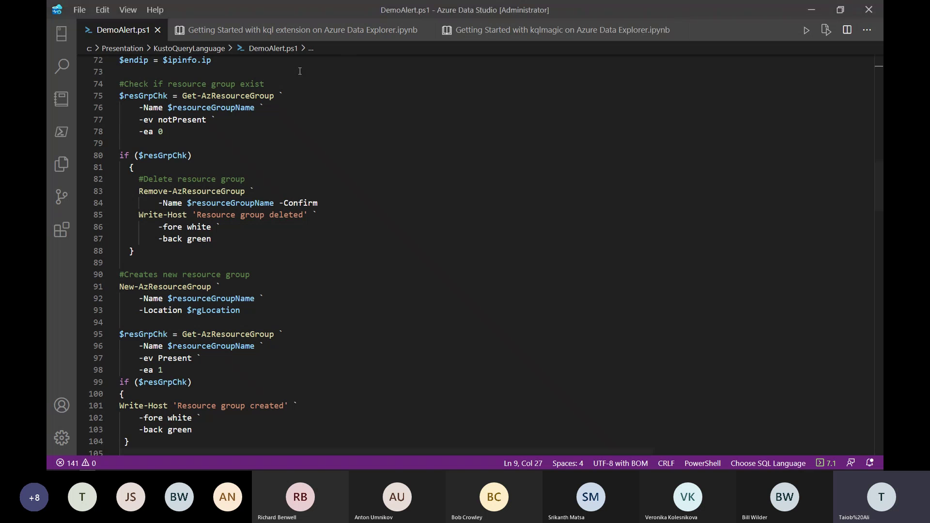
{"action": "left_click", "coordinate": [80, 10]}
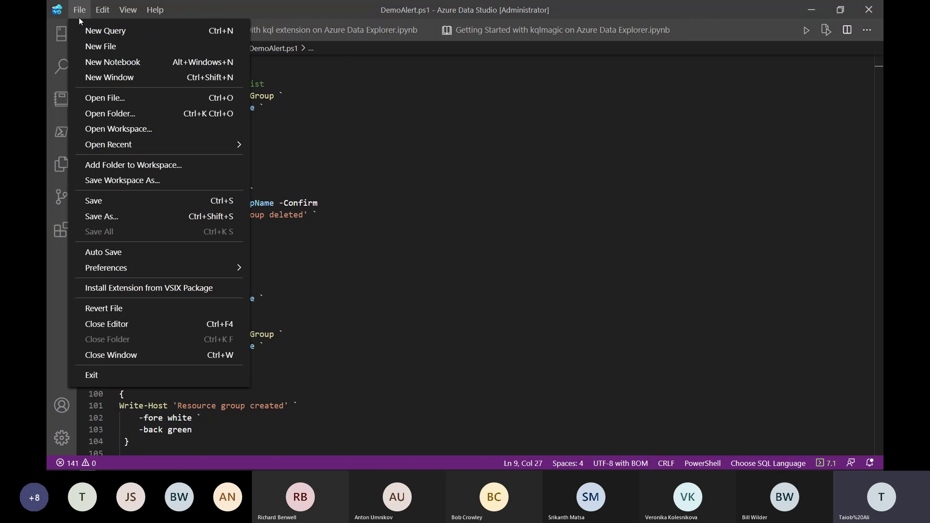
{"action": "left_click", "coordinate": [104, 98]}
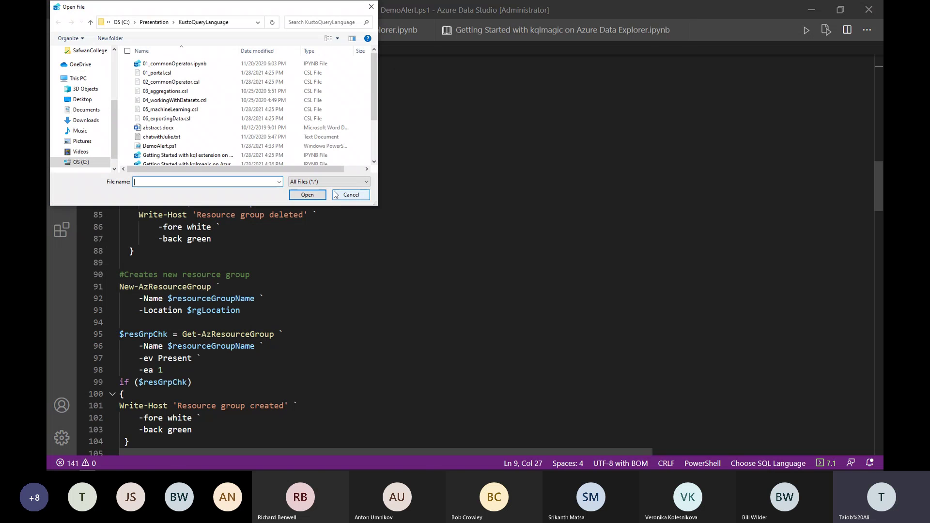
{"action": "scroll", "coordinate": [184, 121], "scroll_direction": "down", "scroll_amount": 1}
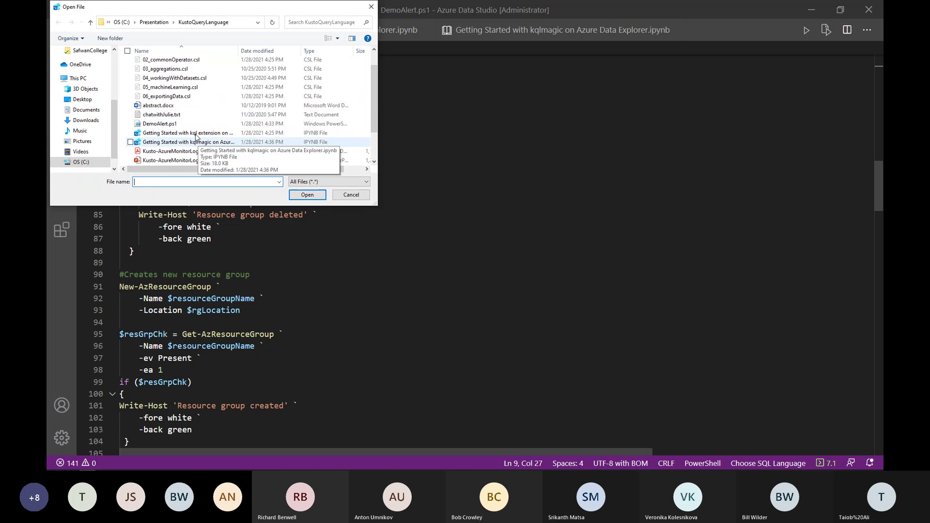
{"action": "scroll", "coordinate": [186, 131], "scroll_direction": "up", "scroll_amount": 1}
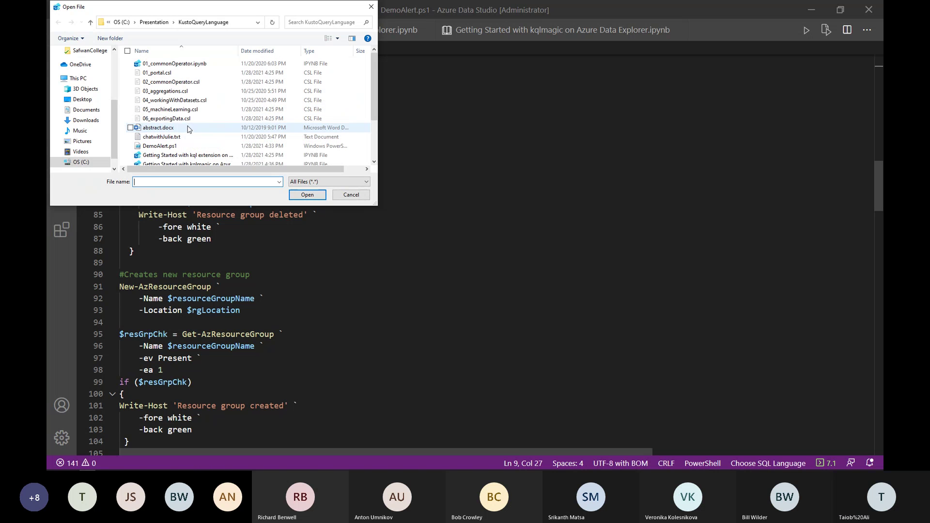
{"action": "scroll", "coordinate": [190, 125], "scroll_direction": "down", "scroll_amount": 1}
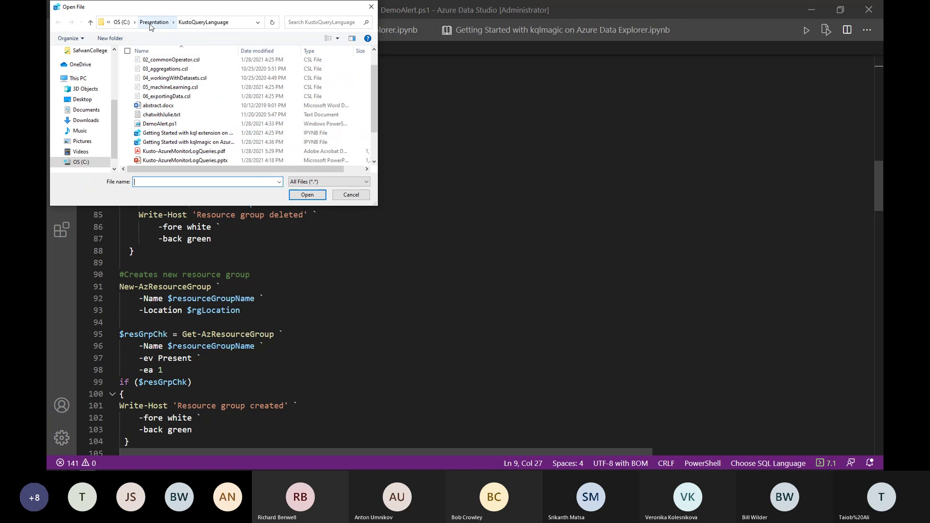
{"action": "left_click", "coordinate": [310, 52]}
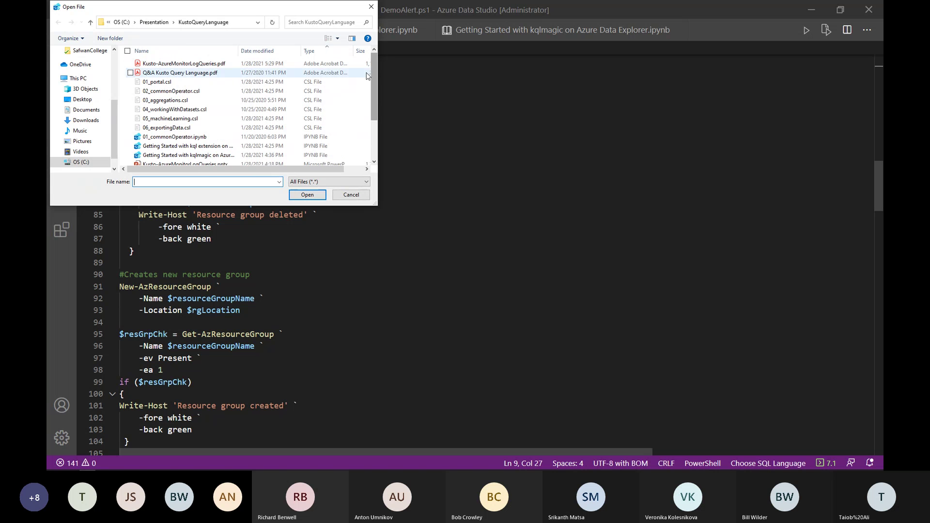
{"action": "left_click_drag", "start_coordinate": [376, 79], "coordinate": [371, 97]}
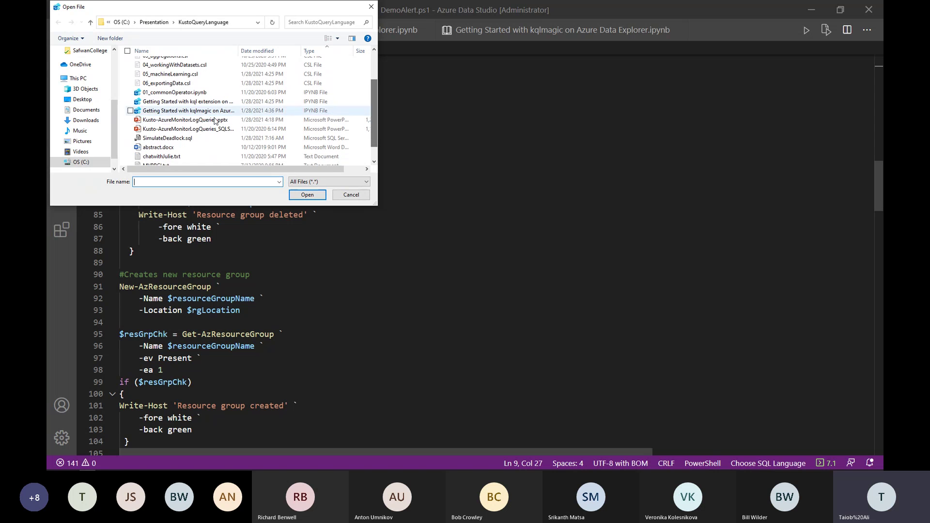
{"action": "left_click", "coordinate": [179, 138]}
{"action": "double_click", "coordinate": [179, 138]}
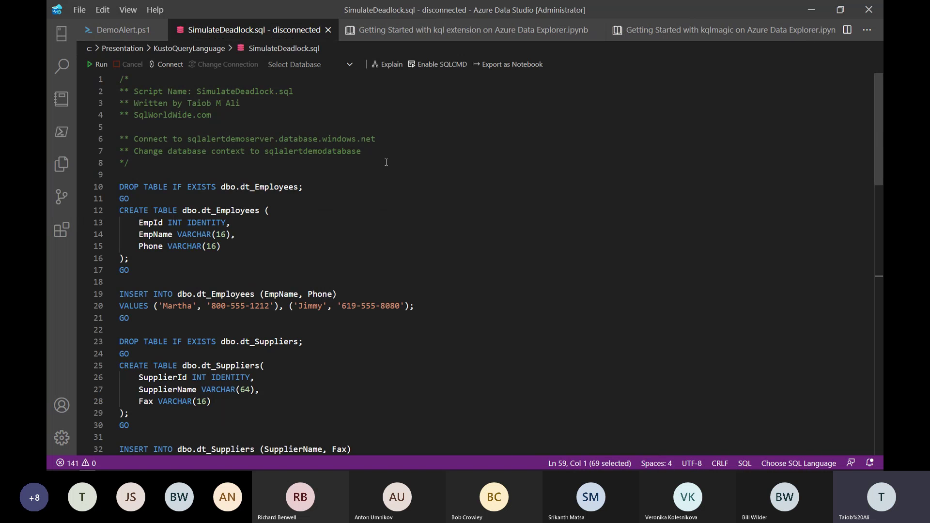
Step: Start a connection for the script, using the server name sqlalertdemoserver.database.windows.net copied from its header comment
{"action": "left_click_drag", "start_coordinate": [189, 140], "coordinate": [383, 143]}
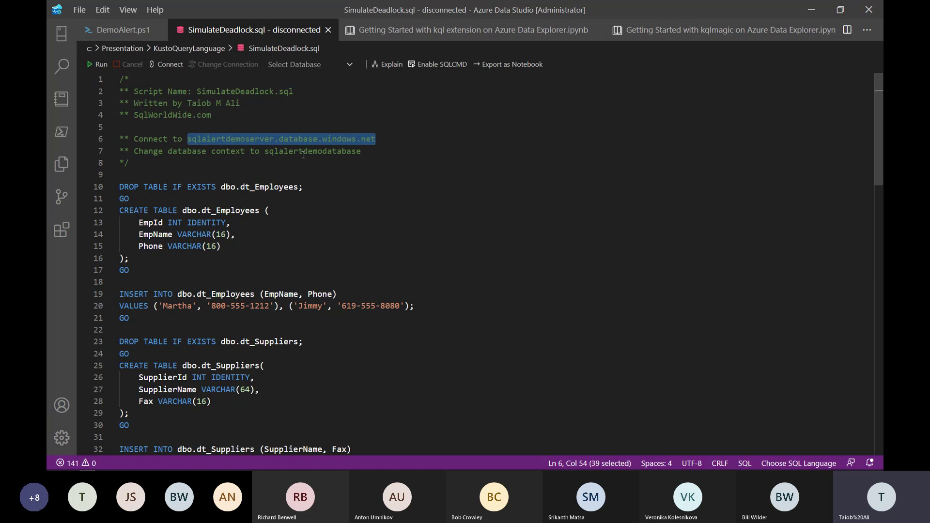
{"action": "left_click", "coordinate": [207, 199]}
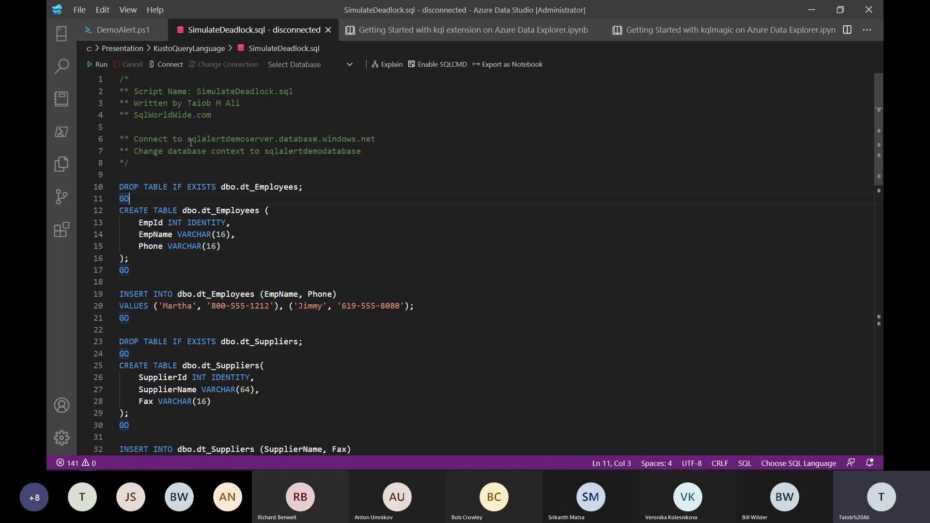
{"action": "left_click_drag", "start_coordinate": [189, 139], "coordinate": [380, 139]}
{"action": "key", "text": "ctrl+c"}
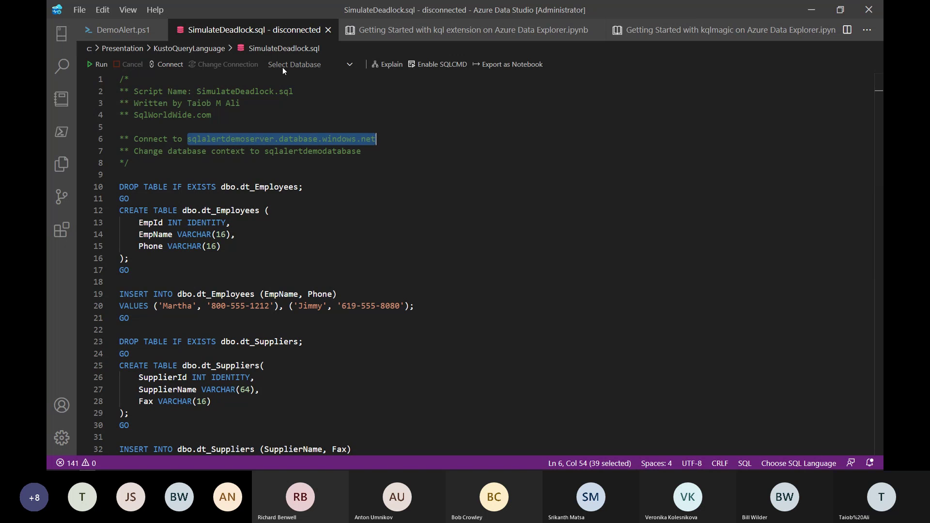
{"action": "left_click", "coordinate": [166, 64]}
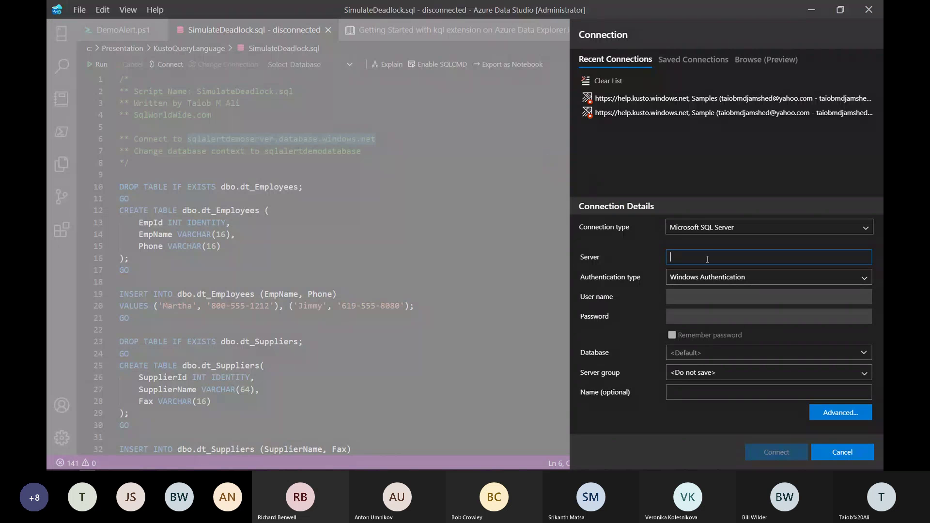
{"action": "key", "text": "ctrl+v"}
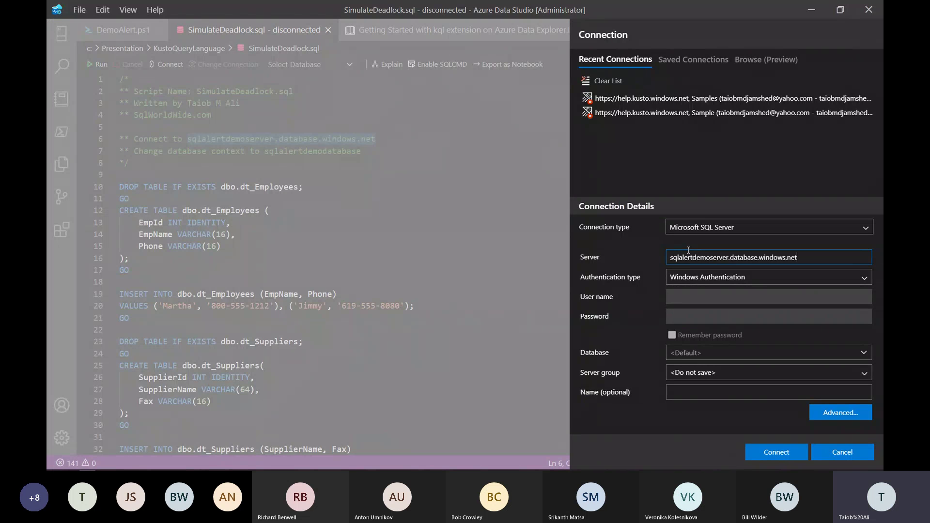
Step: Set the authentication type to SQL Login, enter the user name and account password, and have the password remembered
{"action": "left_click", "coordinate": [745, 275]}
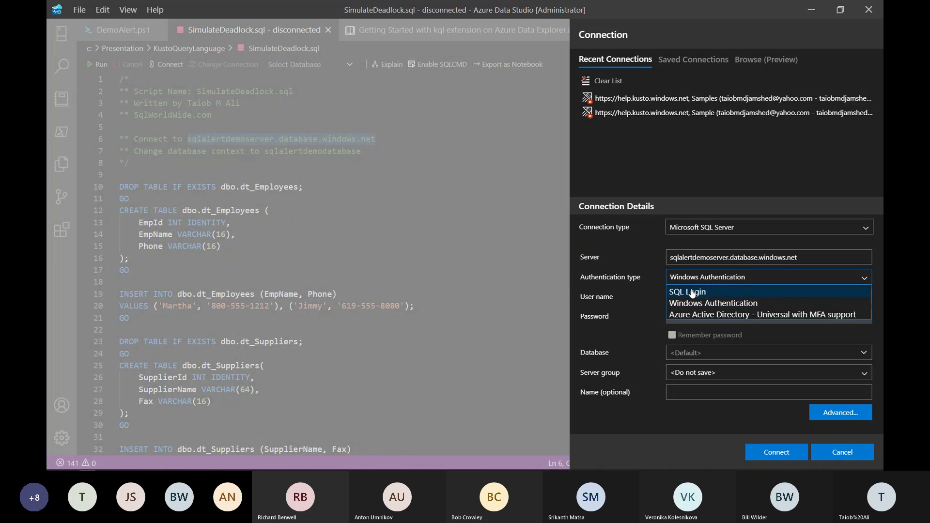
{"action": "left_click", "coordinate": [723, 292]}
{"action": "left_click", "coordinate": [723, 294]}
{"action": "type", "text": "taiob"}
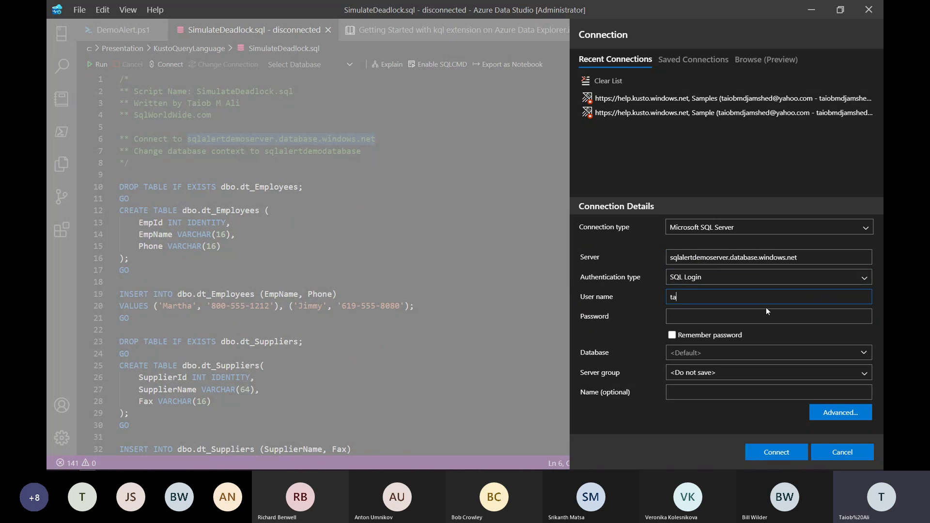
{"action": "left_click", "coordinate": [744, 317]}
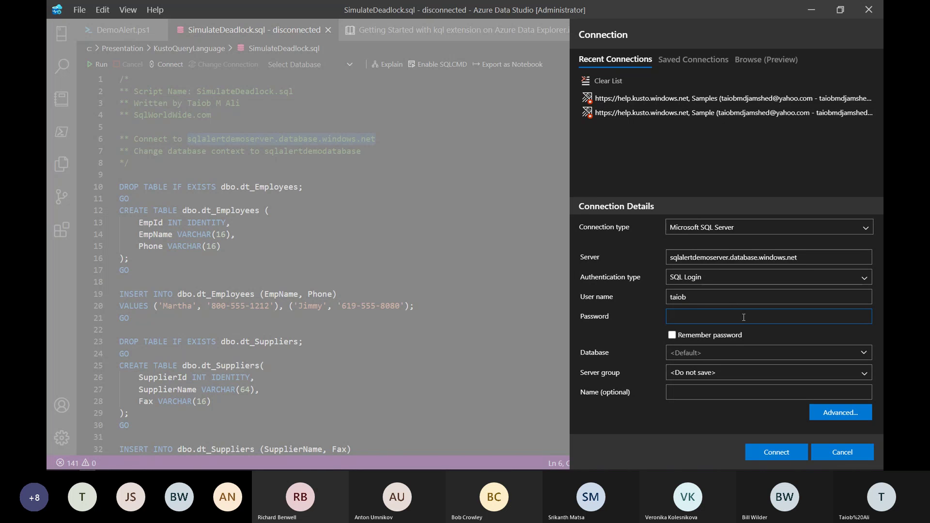
{"action": "type", "text": "•••••••••"}
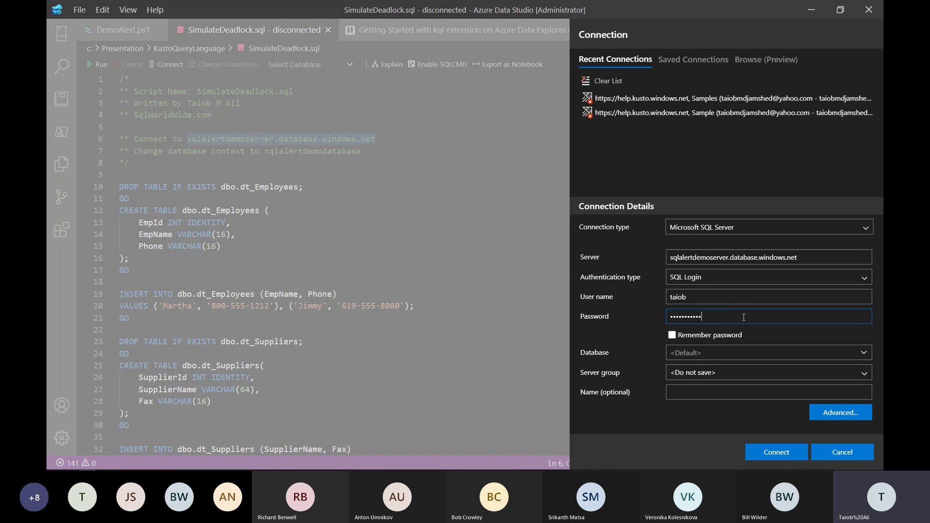
{"action": "left_click", "coordinate": [675, 340]}
{"action": "left_click", "coordinate": [672, 335]}
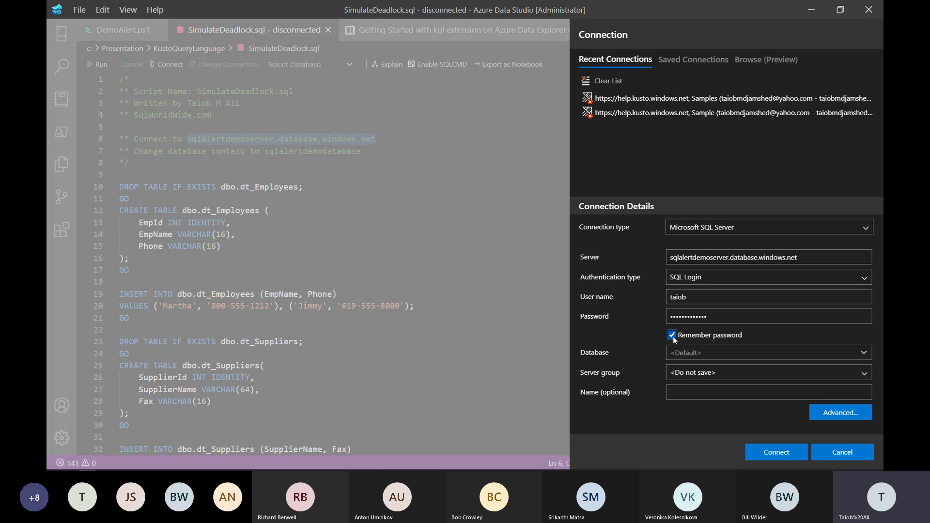
Step: Choose sqlalertdemodatabase as the connection's database and connect the script to it
{"action": "left_click", "coordinate": [712, 353]}
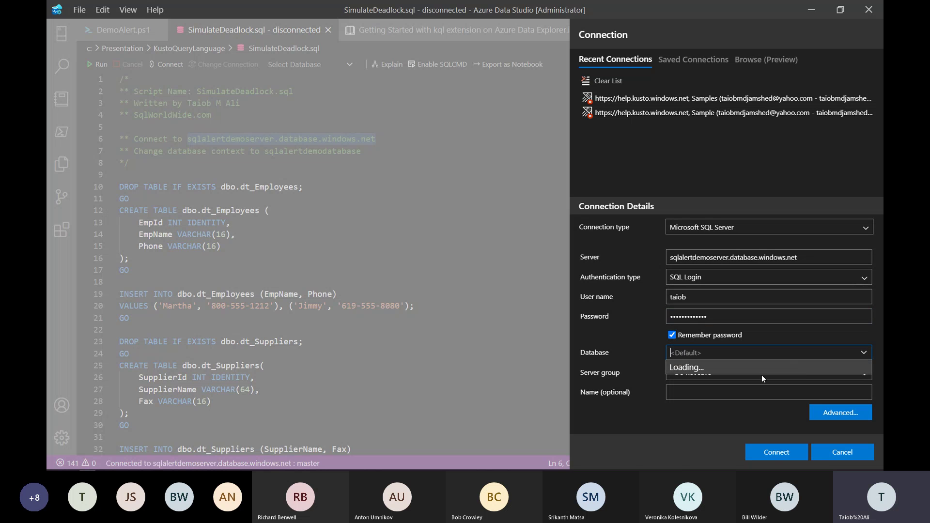
{"action": "left_click", "coordinate": [710, 379]}
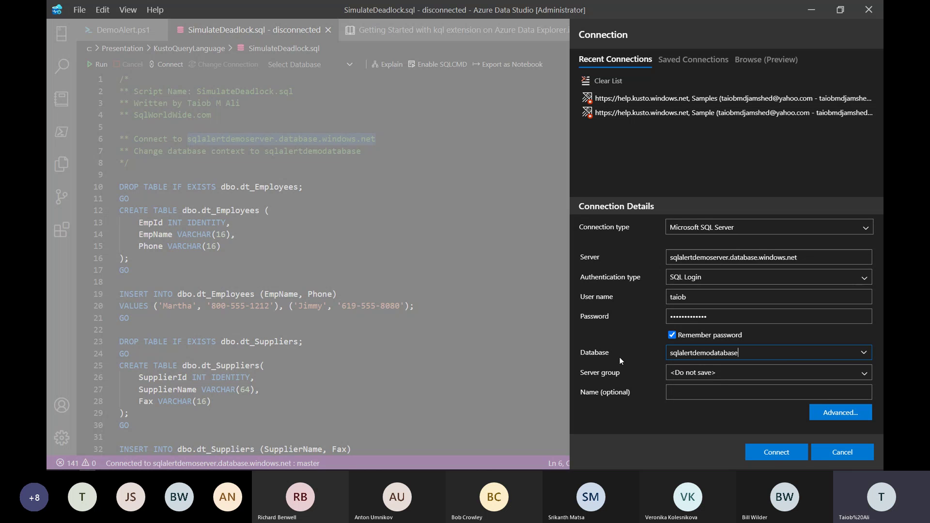
{"action": "left_click", "coordinate": [777, 450]}
{"action": "left_click", "coordinate": [775, 451]}
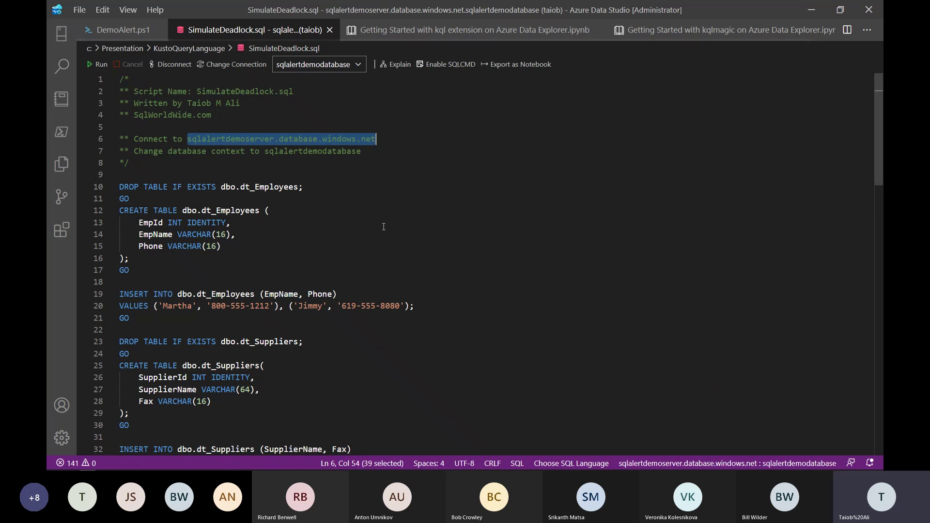
Step: Run only lines 10 to 34 to create and populate dbo.dt_Employees and dbo.dt_Suppliers, and shrink the Messages pane to reveal more script
{"action": "left_click", "coordinate": [383, 226]}
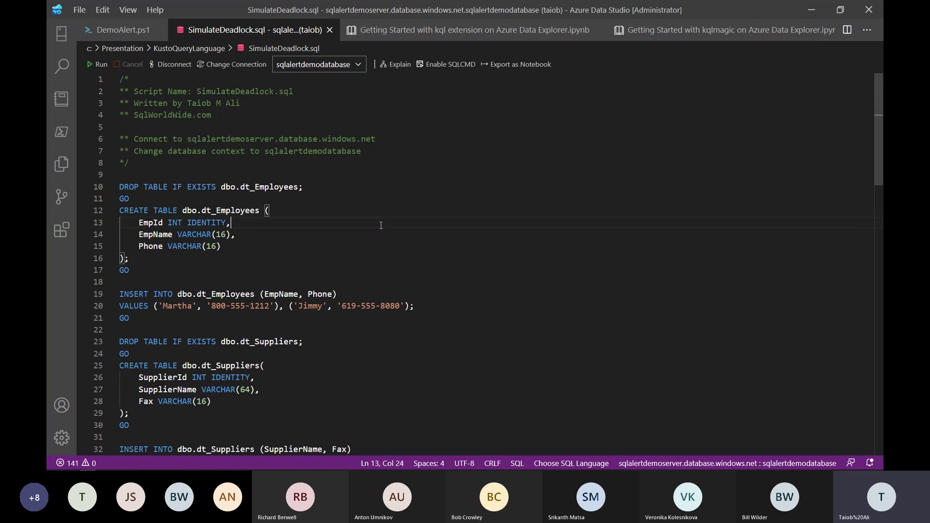
{"action": "scroll", "coordinate": [234, 206], "scroll_direction": "down", "scroll_amount": 1}
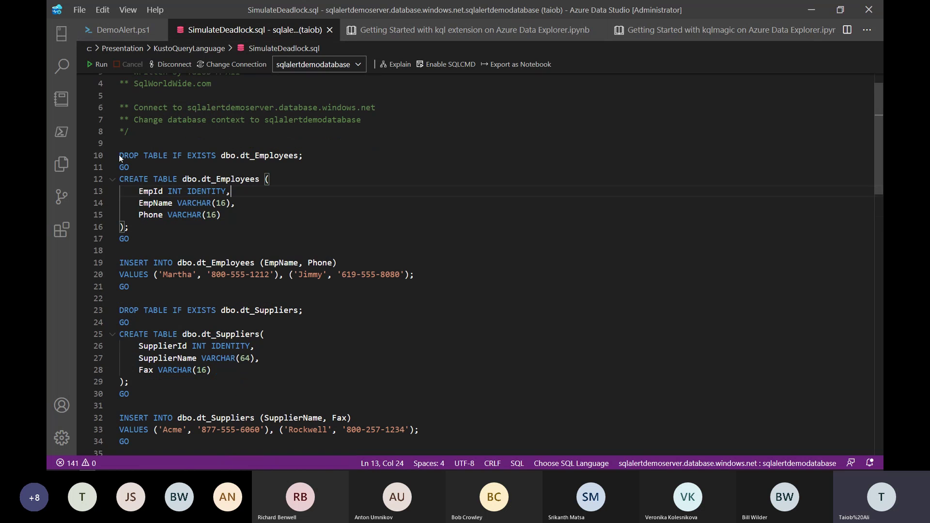
{"action": "left_click_drag", "start_coordinate": [120, 155], "coordinate": [163, 391]}
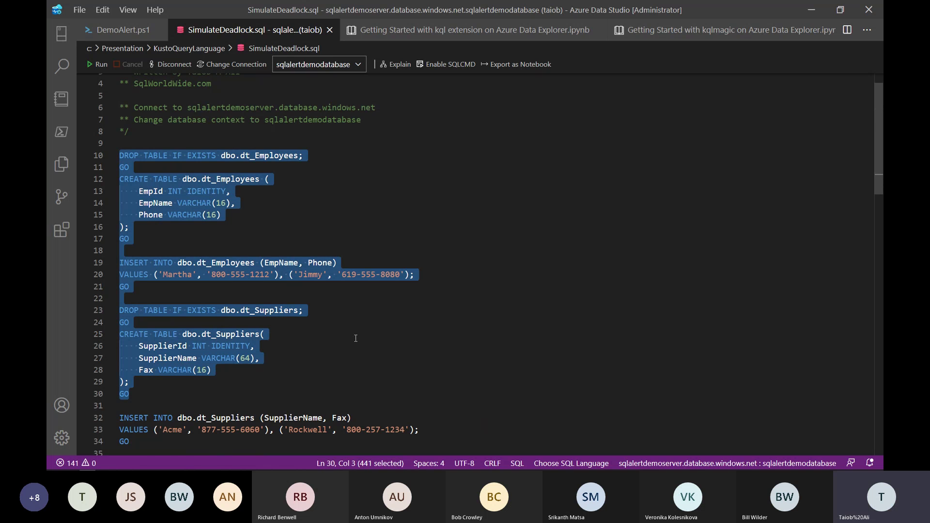
{"action": "scroll", "coordinate": [356, 338], "scroll_direction": "down", "scroll_amount": 2}
{"action": "scroll", "coordinate": [103, 175], "scroll_direction": "up", "scroll_amount": 1}
{"action": "left_click", "coordinate": [126, 160]}
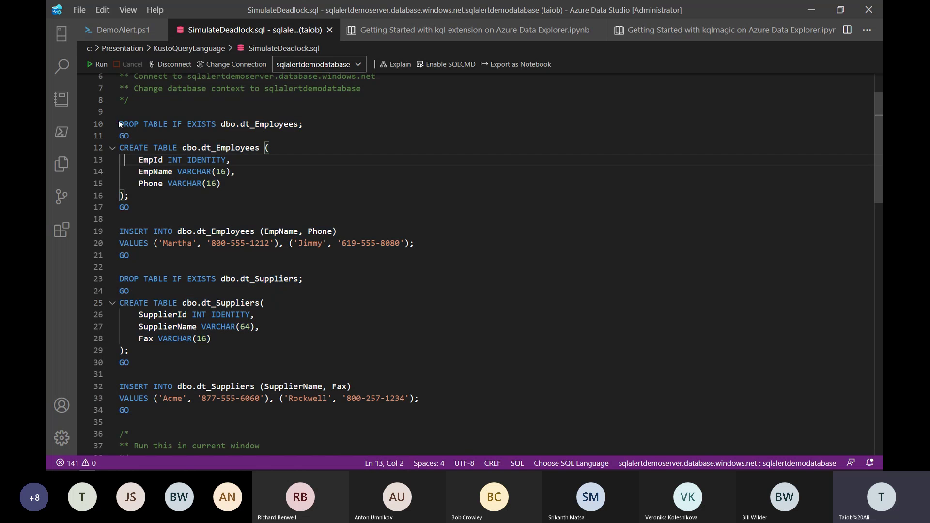
{"action": "left_click_drag", "start_coordinate": [119, 124], "coordinate": [200, 408]}
{"action": "left_click", "coordinate": [95, 65]}
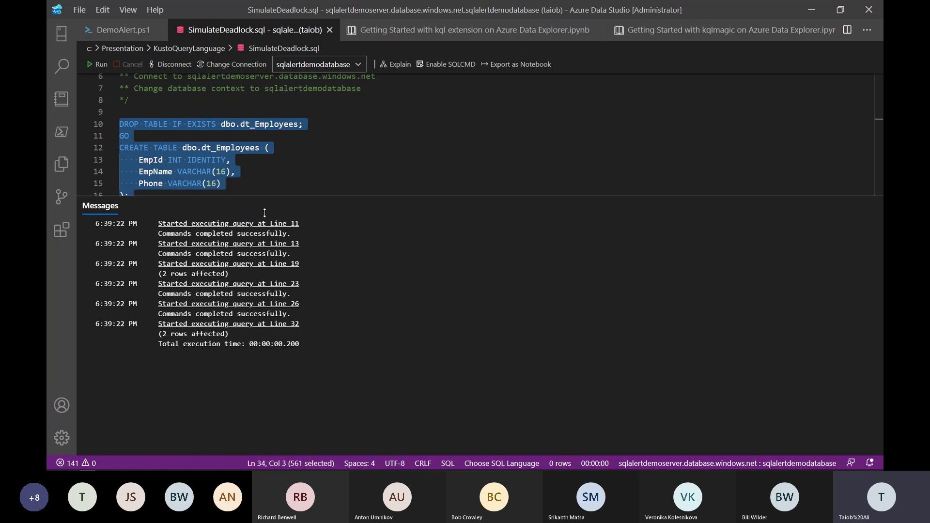
{"action": "left_click_drag", "start_coordinate": [264, 196], "coordinate": [286, 380]}
{"action": "scroll", "coordinate": [292, 280], "scroll_direction": "down", "scroll_amount": 5}
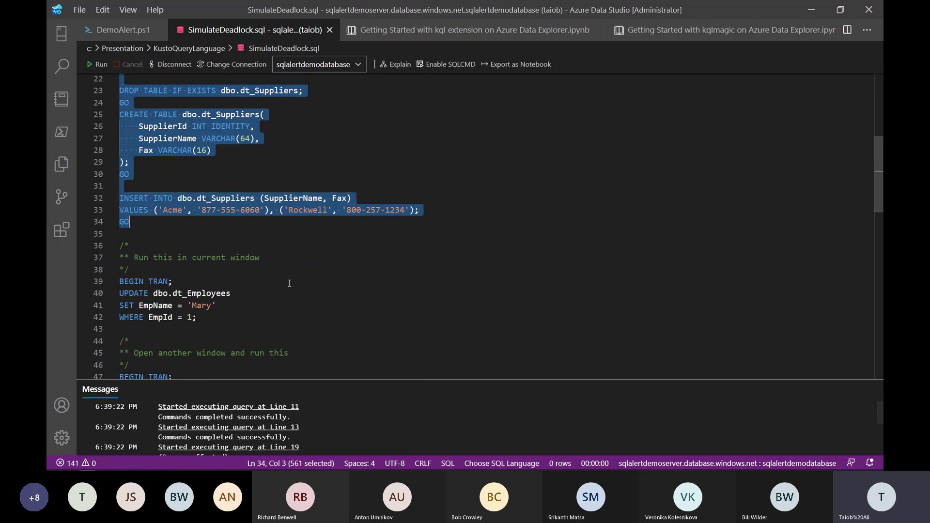
Step: Run only lines 39 to 42 of the script, starting the transaction that sets EmpName to 'Mary' in dbo.dt_Employees
{"action": "scroll", "coordinate": [292, 280], "scroll_direction": "down", "scroll_amount": 2}
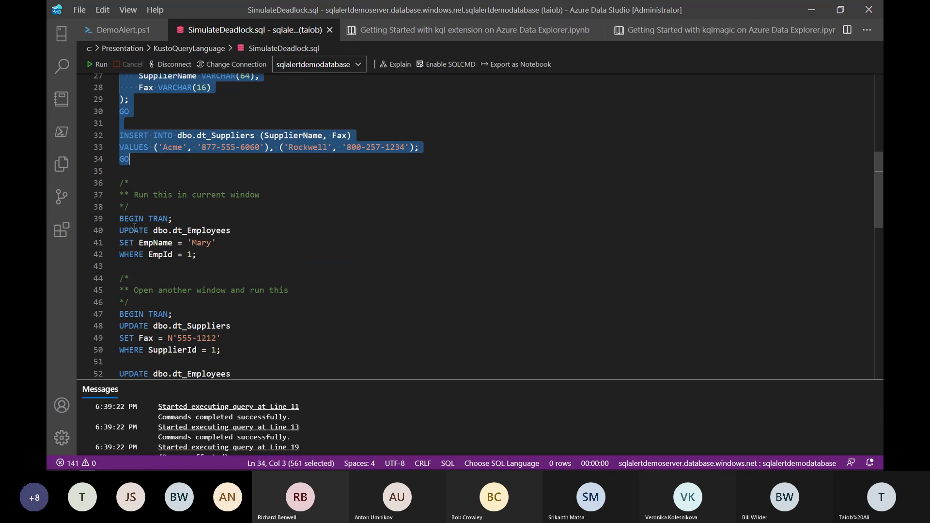
{"action": "left_click_drag", "start_coordinate": [197, 255], "coordinate": [100, 212]}
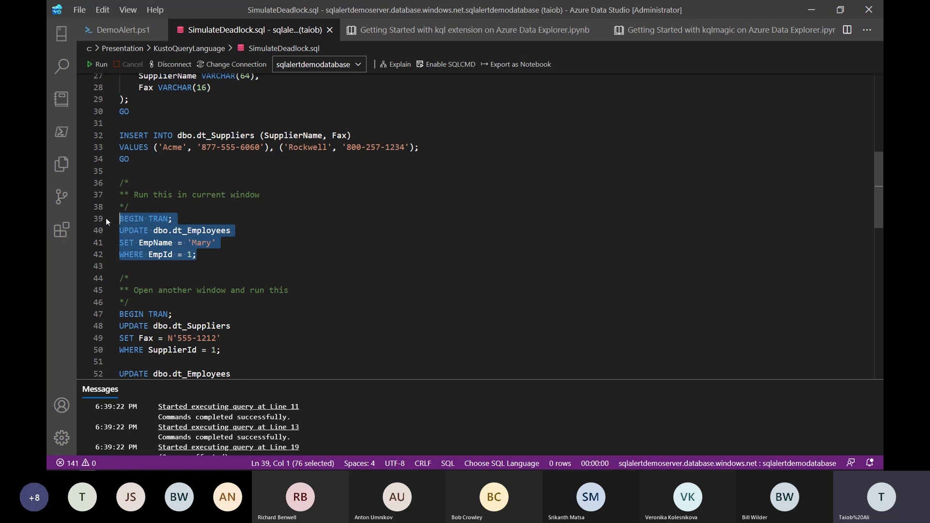
{"action": "left_click", "coordinate": [97, 64]}
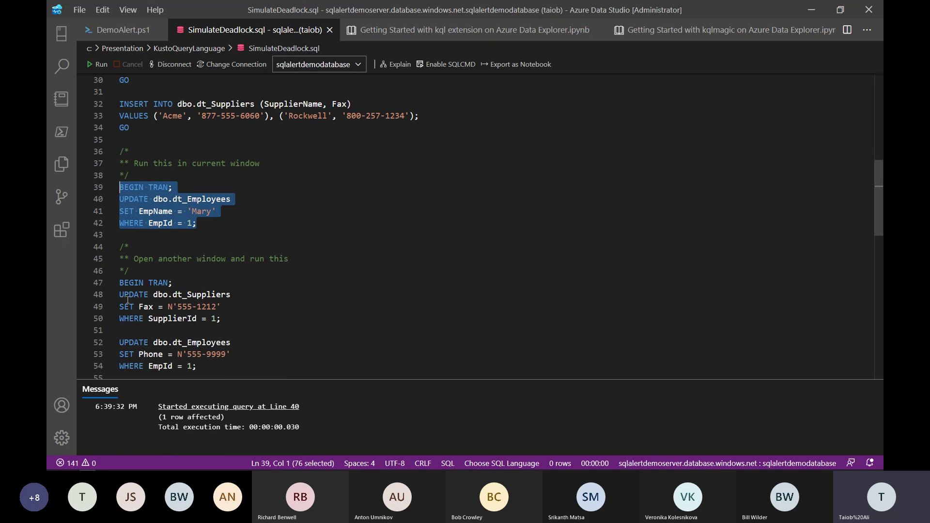
Step: Copy the transaction on lines 47 to 54 into a new query on the same database connection and run it
{"action": "left_click_drag", "start_coordinate": [121, 282], "coordinate": [204, 160]}
{"action": "key", "text": "ctrl+c"}
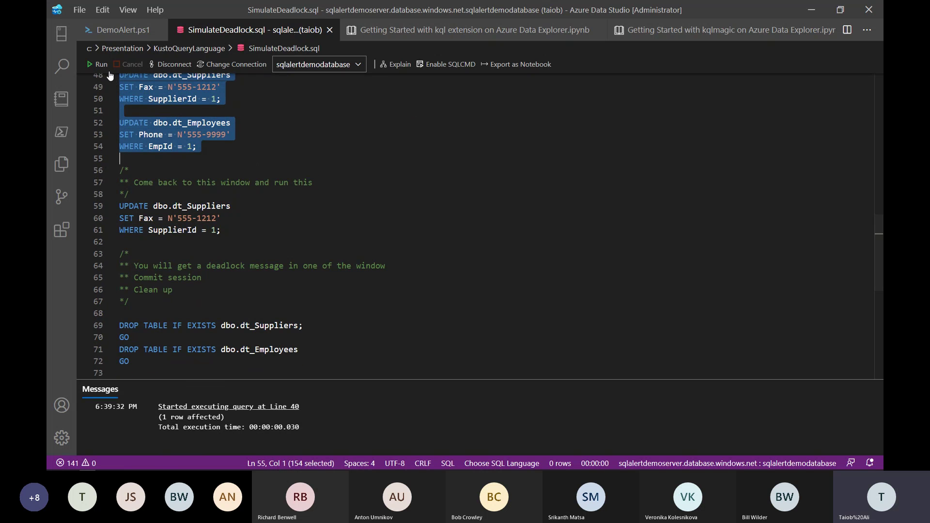
{"action": "key", "text": "ctrl+shift+s"}
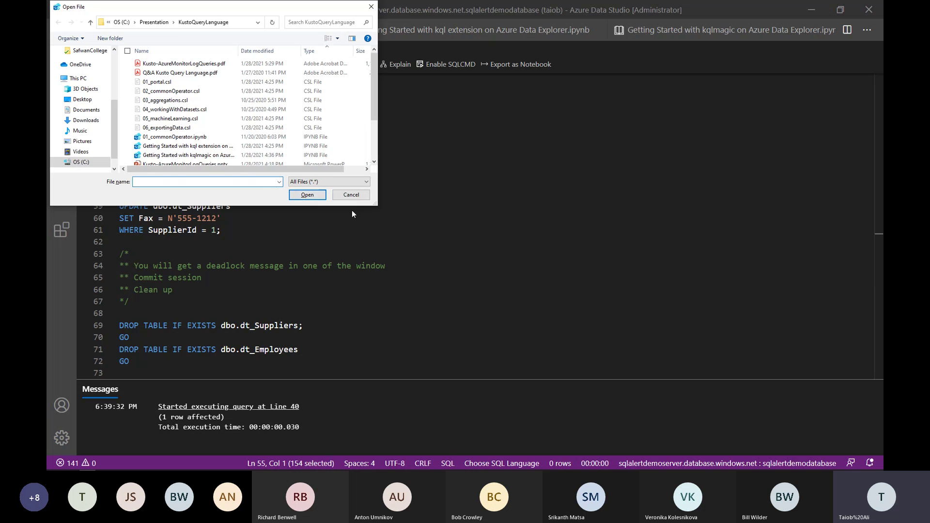
{"action": "left_click", "coordinate": [356, 189]}
{"action": "left_click", "coordinate": [79, 10]}
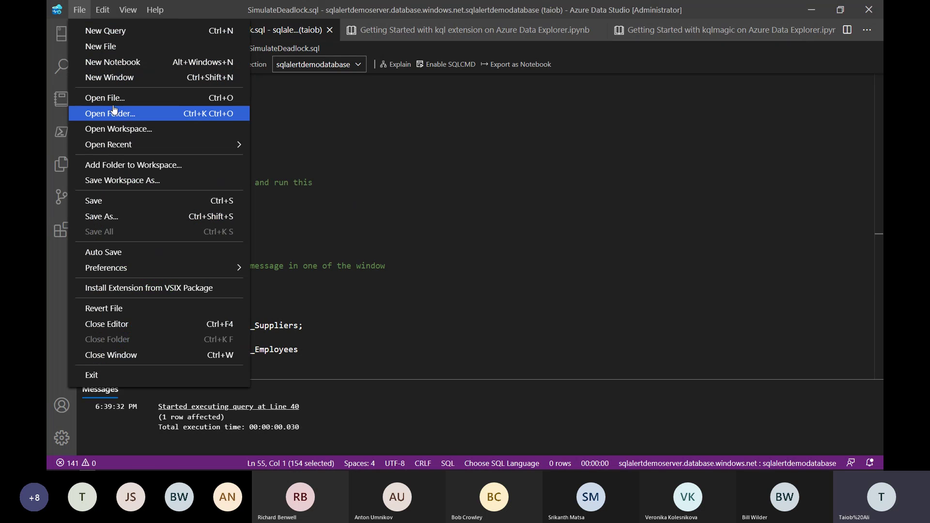
{"action": "left_click", "coordinate": [98, 32]}
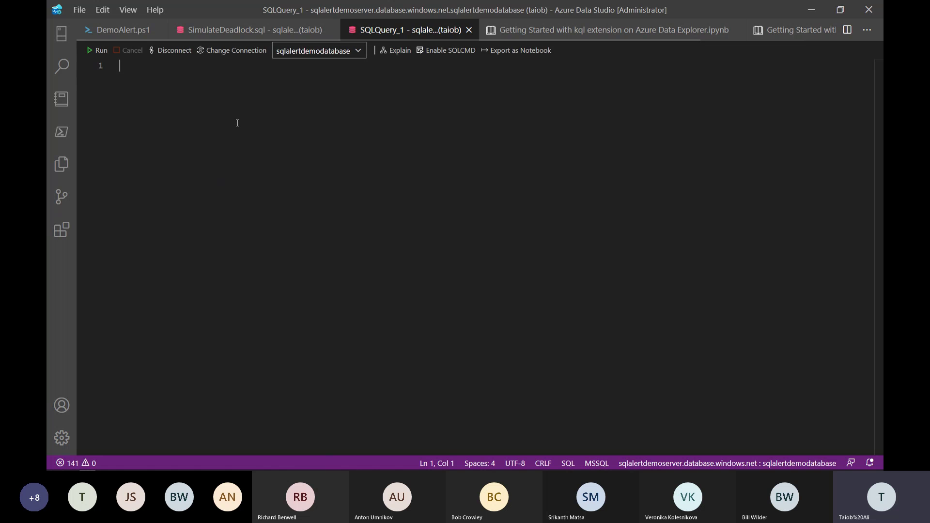
{"action": "key", "text": "ctrl+v"}
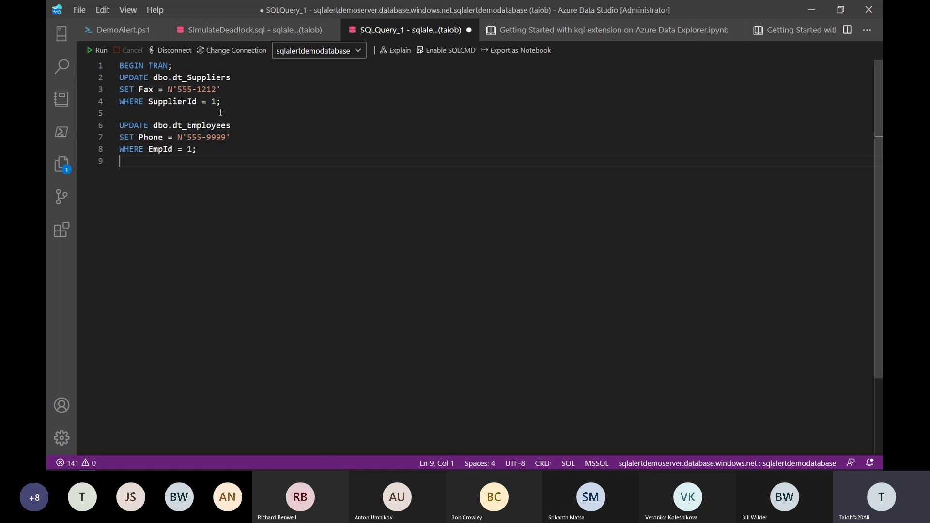
{"action": "left_click", "coordinate": [92, 50]}
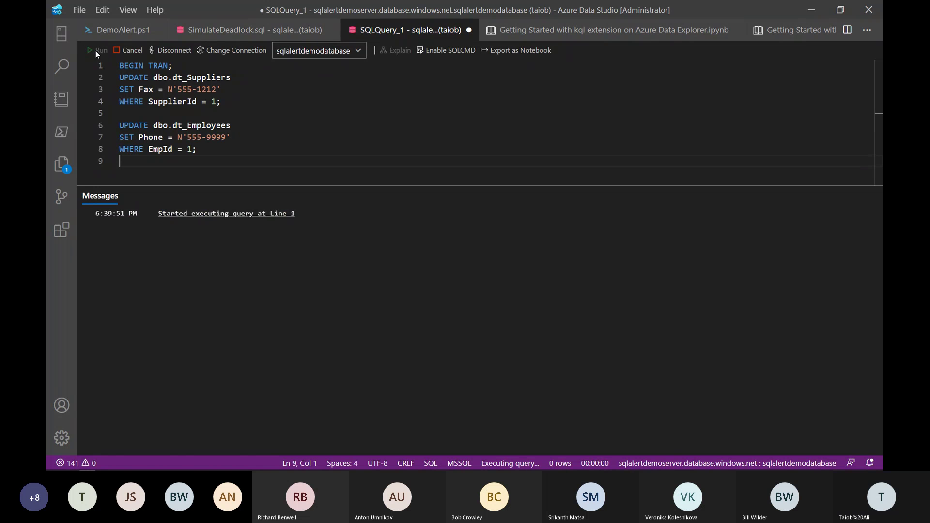
Step: Return to SimulateDeadlock.sql and run only lines 59 to 61, the dbo.dt_Suppliers fax update, to trigger the deadlock
{"action": "left_click", "coordinate": [228, 30]}
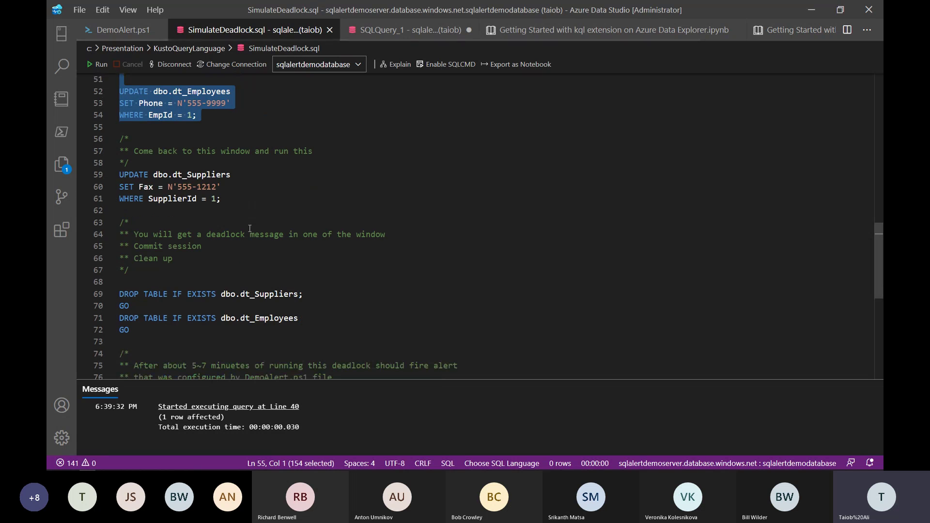
{"action": "left_click_drag", "start_coordinate": [221, 199], "coordinate": [121, 176]}
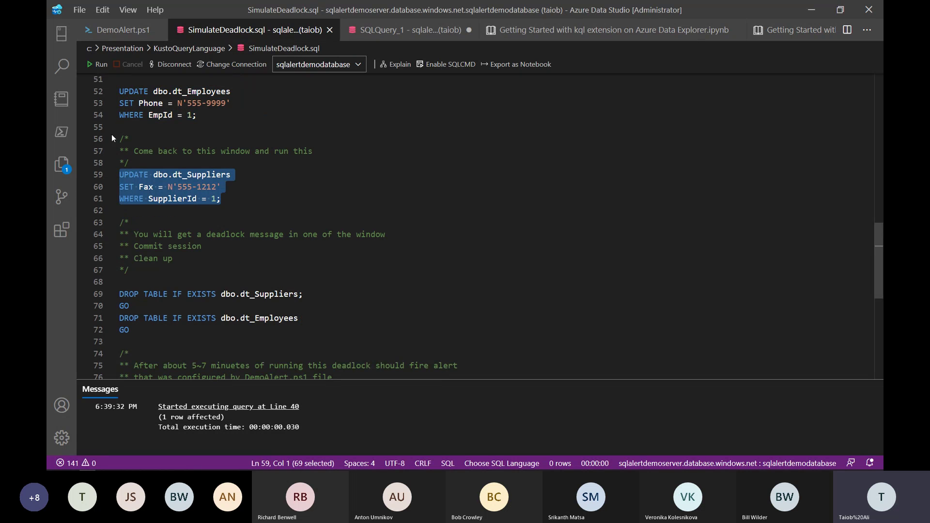
{"action": "left_click", "coordinate": [96, 64]}
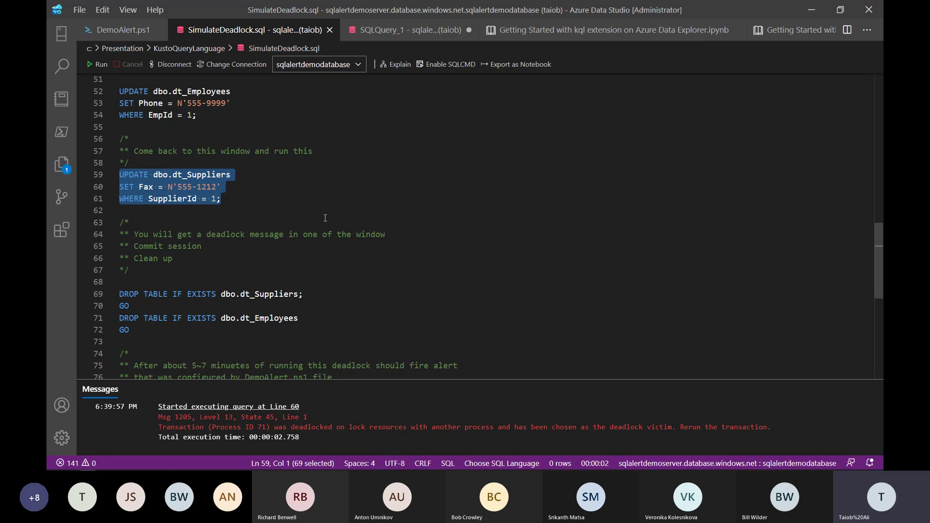
Step: Minimize Azure Data Studio, view the Found Deadlock Alert rule in the Azure portal in the browser, and minimize the browser
{"action": "key", "text": "alt"}
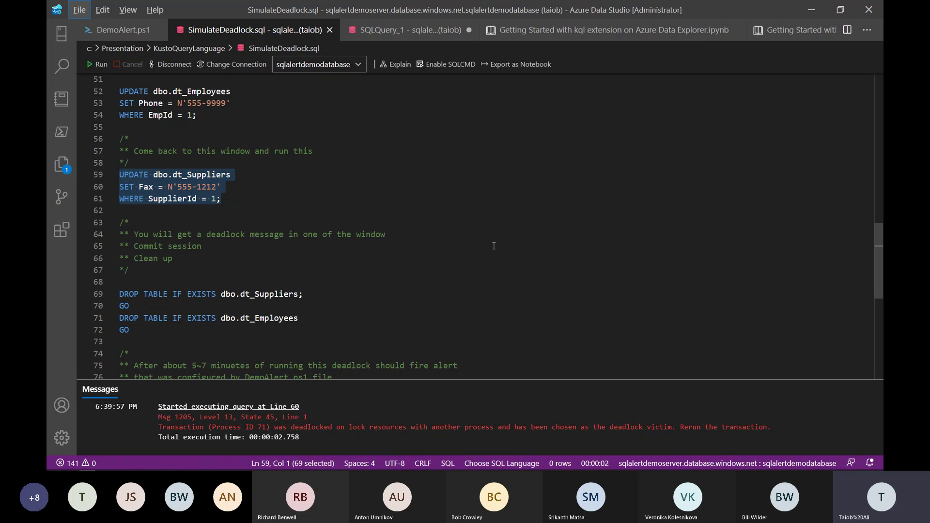
{"action": "left_click", "coordinate": [807, 11]}
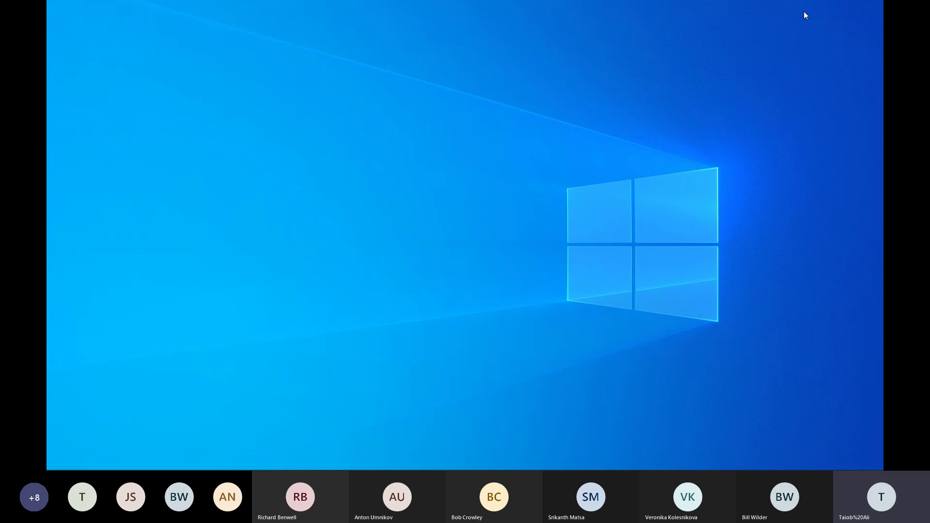
{"action": "mouse_move", "coordinate": [195, 470]}
{"action": "left_click", "coordinate": [104, 465]}
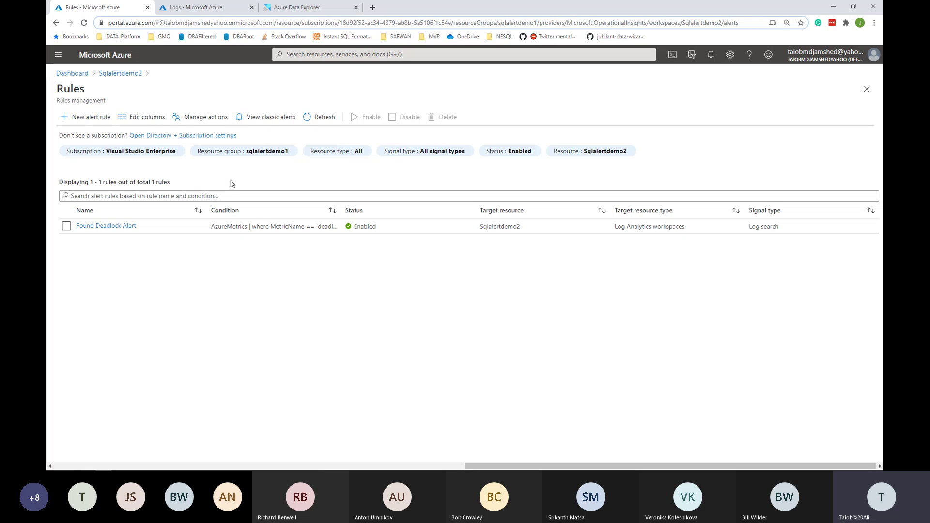
{"action": "left_click", "coordinate": [834, 10]}
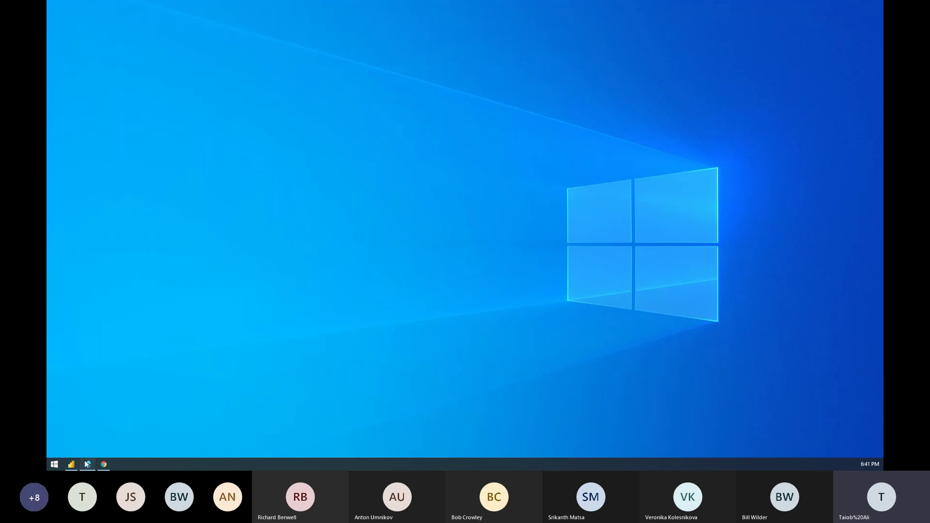
Step: Switch back to Azure Data Studio, close SimulateDeadlock.sql, and close the SQLQuery_1 query without saving it
{"action": "left_click", "coordinate": [87, 465]}
{"action": "left_click", "coordinate": [331, 30]}
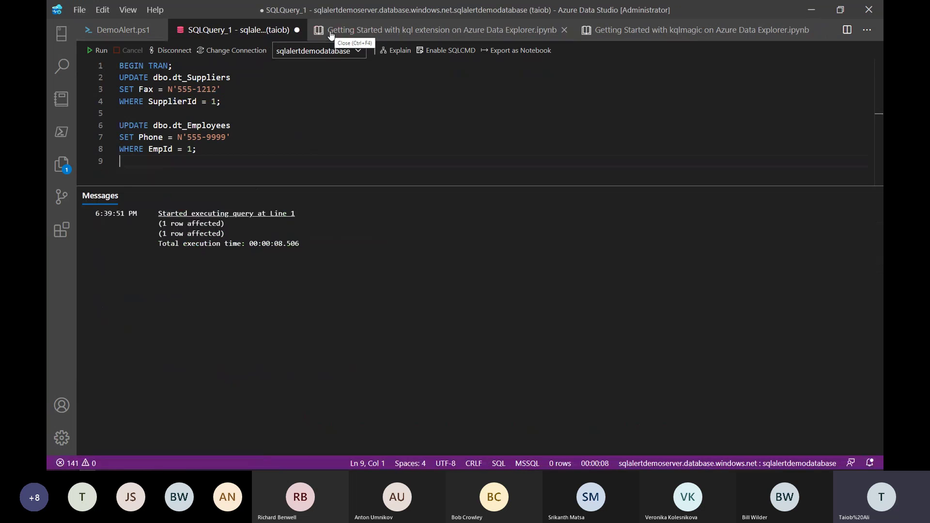
{"action": "left_click", "coordinate": [297, 30]}
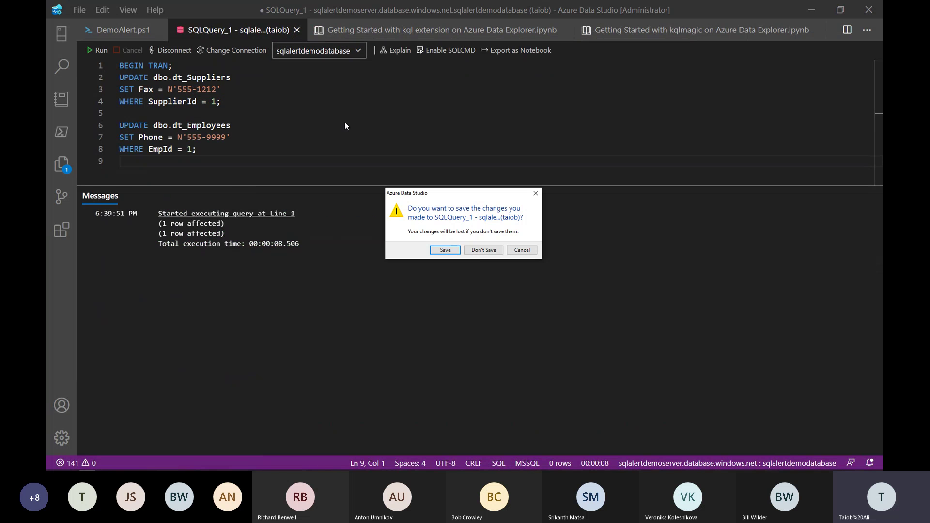
{"action": "left_click", "coordinate": [483, 250]}
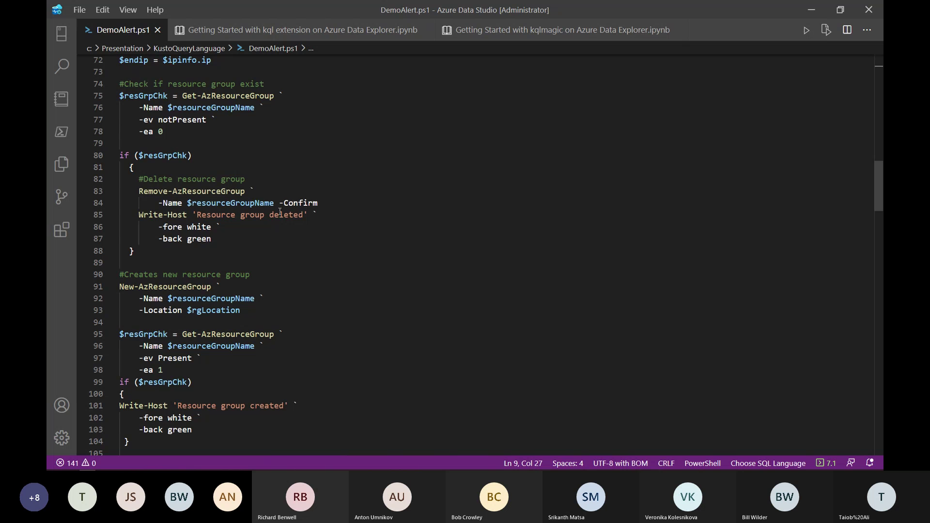
Step: Review DemoAlert.ps1 from the resource group check through the workspace, diagnostic setting and action group to the alert rule creation
{"action": "scroll", "coordinate": [280, 212], "scroll_direction": "down", "scroll_amount": 15}
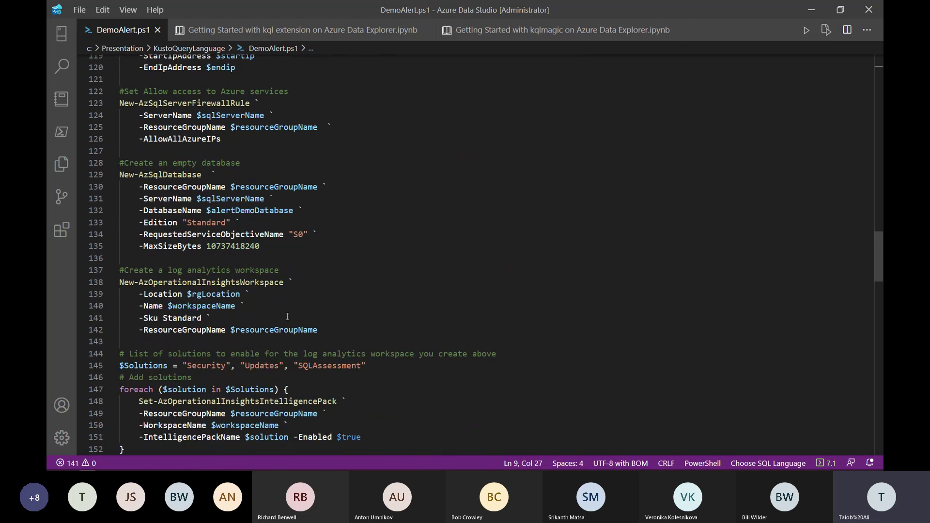
{"action": "scroll", "coordinate": [287, 317], "scroll_direction": "down", "scroll_amount": 4}
{"action": "scroll", "coordinate": [255, 315], "scroll_direction": "down", "scroll_amount": 1}
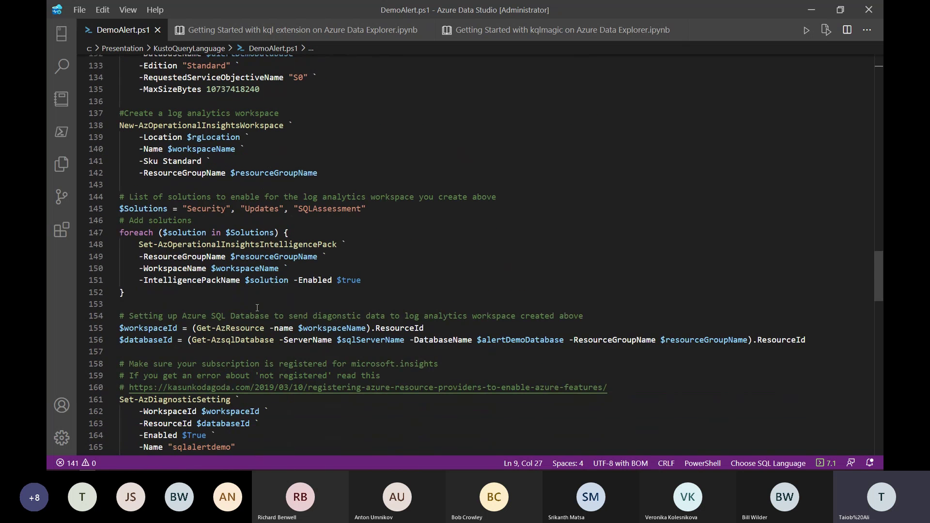
{"action": "scroll", "coordinate": [256, 308], "scroll_direction": "up", "scroll_amount": 1}
{"action": "scroll", "coordinate": [257, 305], "scroll_direction": "down", "scroll_amount": 5}
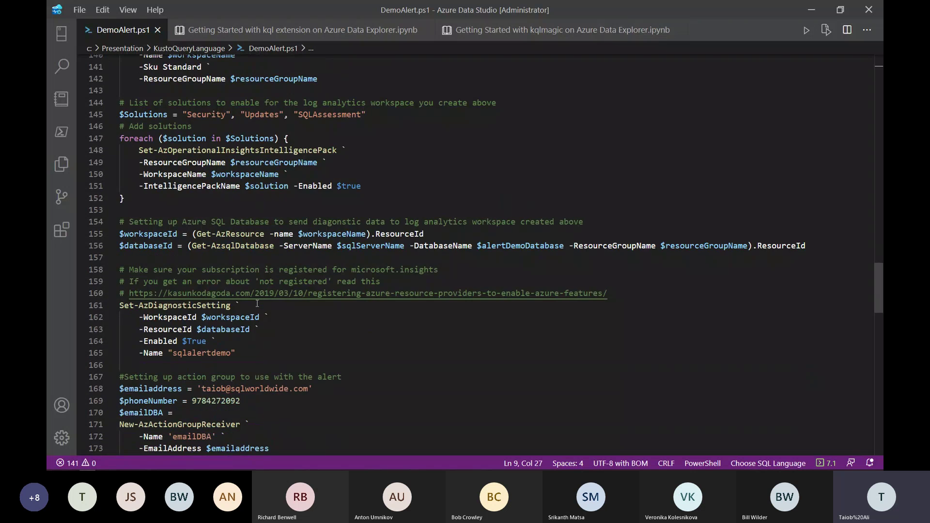
{"action": "scroll", "coordinate": [256, 304], "scroll_direction": "down", "scroll_amount": 2}
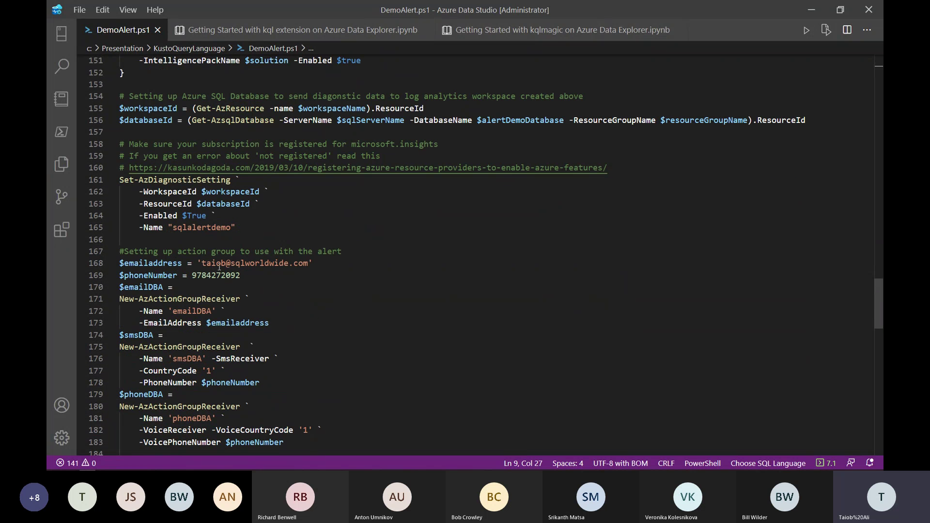
{"action": "scroll", "coordinate": [276, 292], "scroll_direction": "down", "scroll_amount": 4}
{"action": "scroll", "coordinate": [283, 288], "scroll_direction": "down", "scroll_amount": 2}
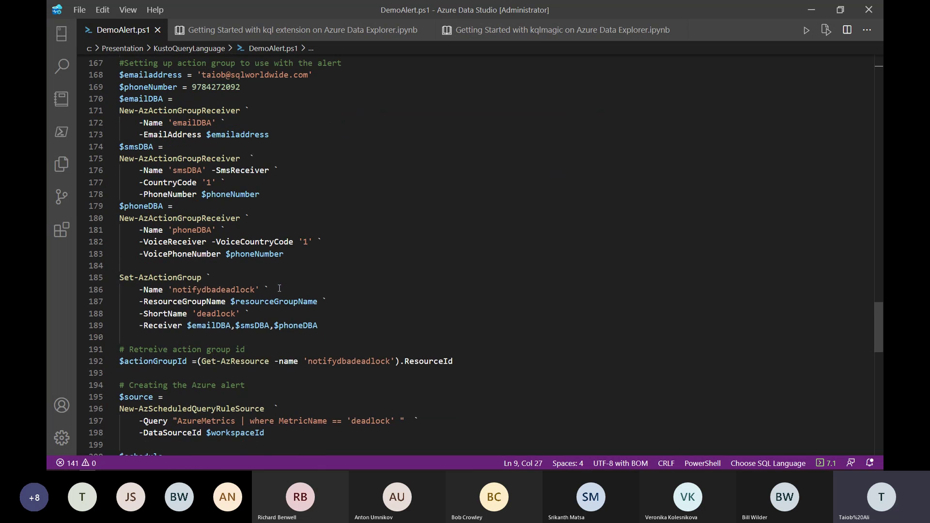
{"action": "scroll", "coordinate": [276, 289], "scroll_direction": "down", "scroll_amount": 10}
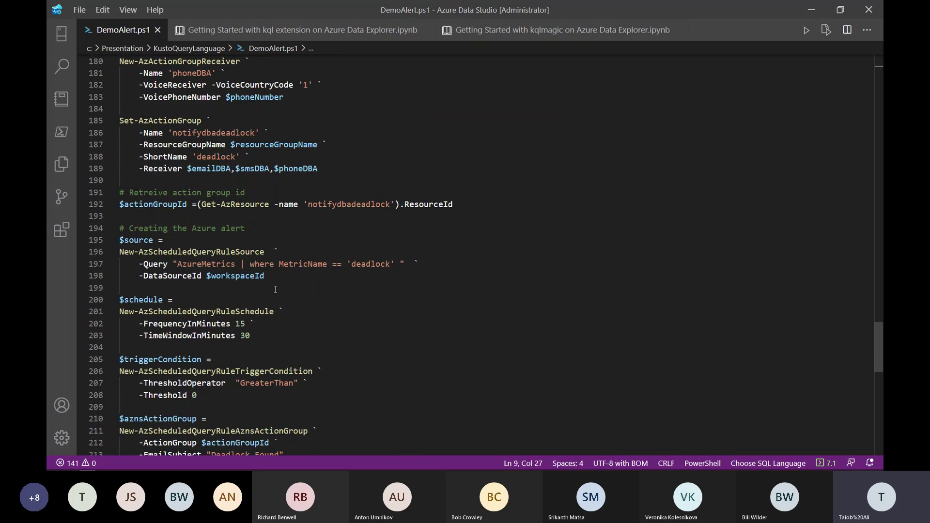
{"action": "scroll", "coordinate": [272, 293], "scroll_direction": "down", "scroll_amount": 4}
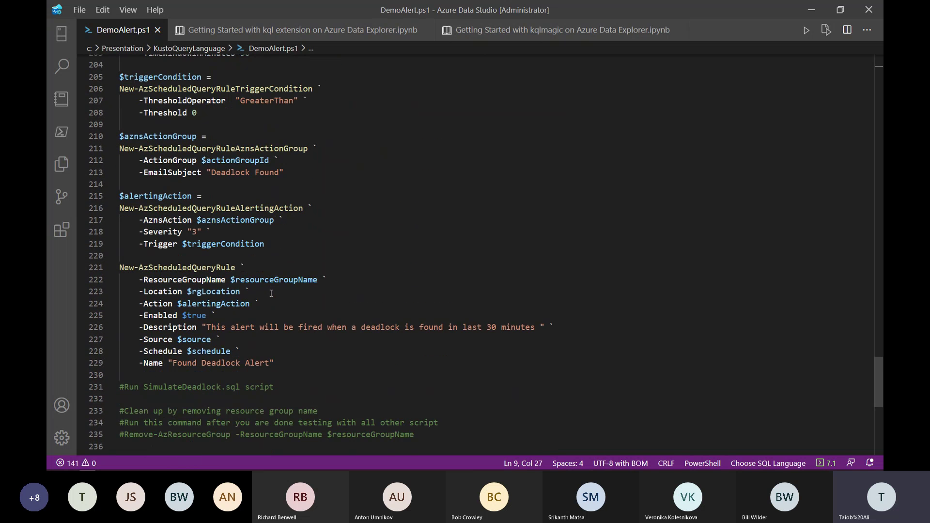
Step: Review the sign-in and variable declarations of DemoAlert.ps1, and continue to the resource group cleanup command at its end
{"action": "scroll", "coordinate": [266, 294], "scroll_direction": "up", "scroll_amount": 5}
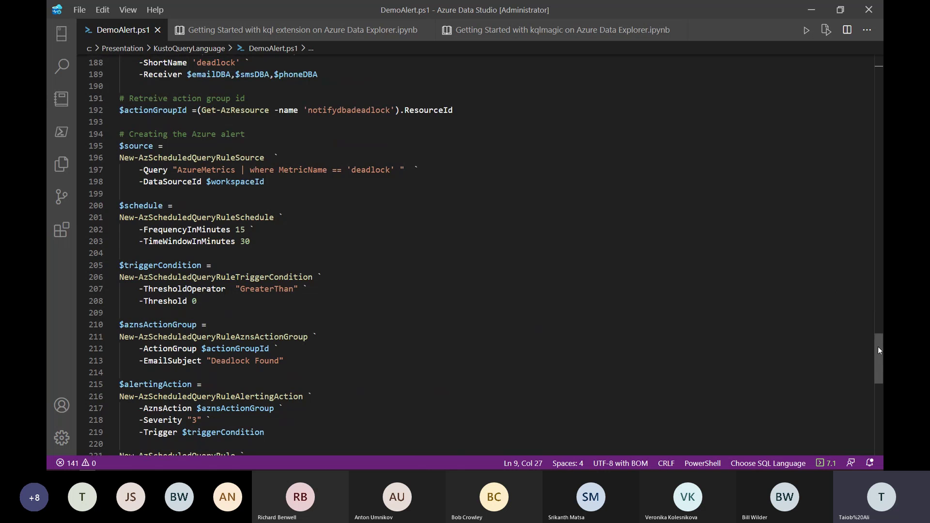
{"action": "left_click_drag", "start_coordinate": [878, 347], "coordinate": [857, 121]}
{"action": "scroll", "coordinate": [857, 121], "scroll_direction": "up", "scroll_amount": 2}
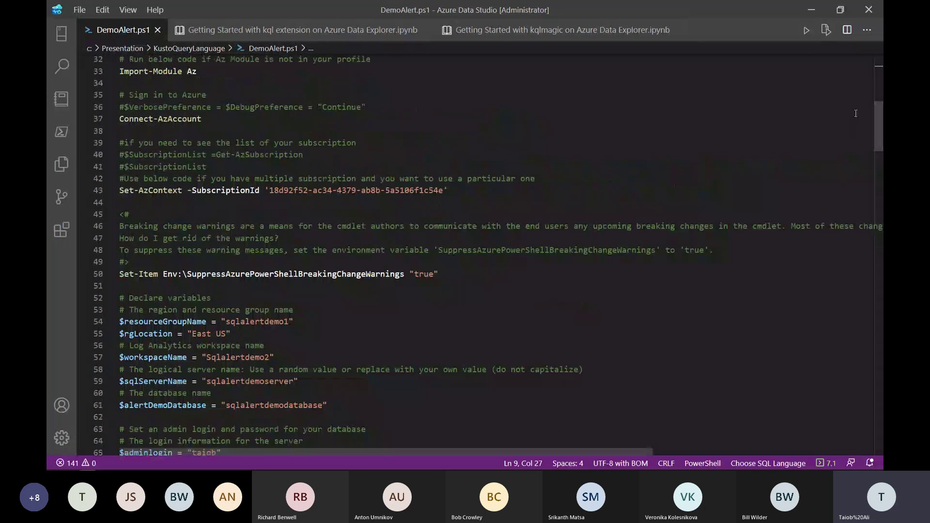
{"action": "scroll", "coordinate": [376, 210], "scroll_direction": "down", "scroll_amount": 3}
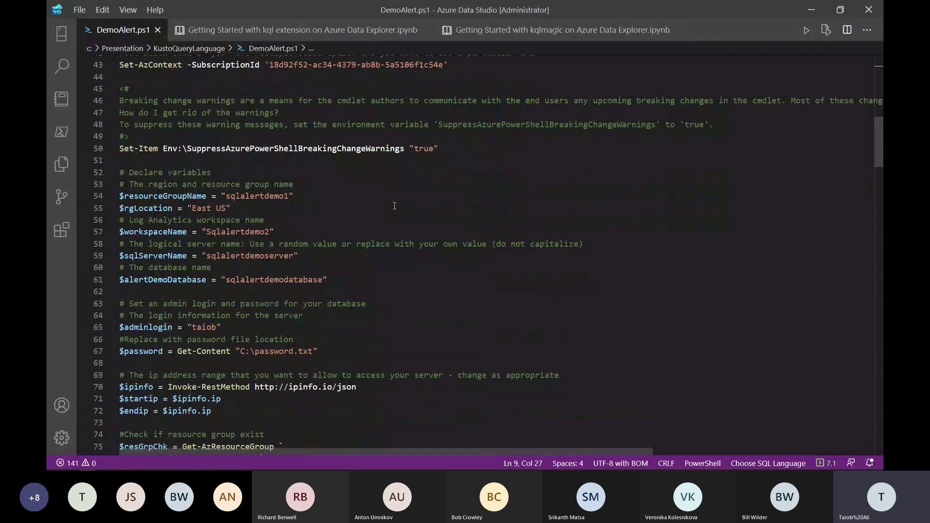
{"action": "scroll", "coordinate": [864, 207], "scroll_direction": "down", "scroll_amount": 6}
{"action": "scroll", "coordinate": [864, 207], "scroll_direction": "down", "scroll_amount": 20}
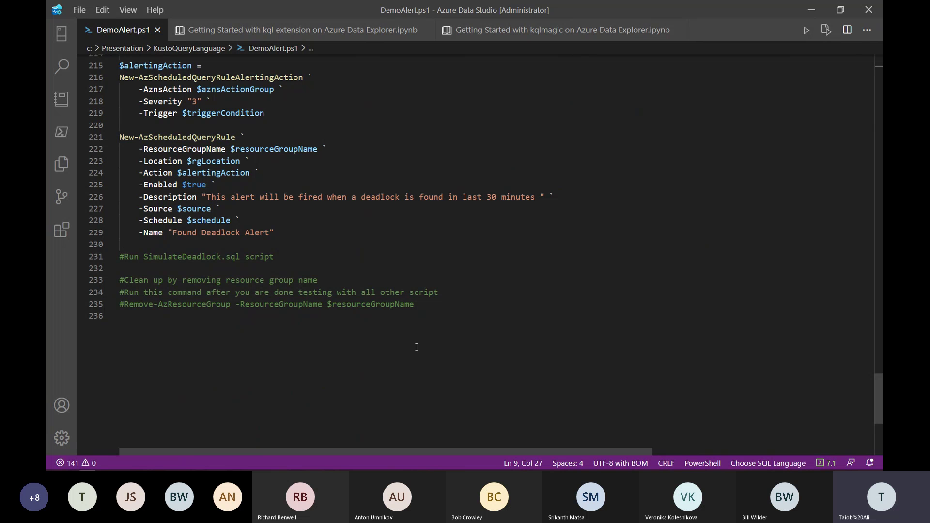
Step: Close DemoAlert.ps1 and review the kqlmagic notebook's Introduction and its Prerequisite cells for installing and loading Kqlmagic
{"action": "left_click", "coordinate": [158, 31]}
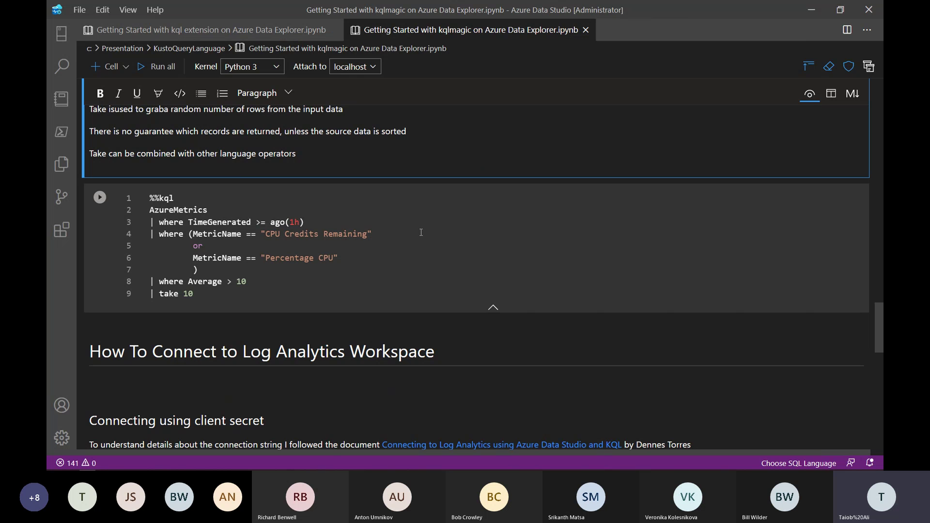
{"action": "scroll", "coordinate": [421, 232], "scroll_direction": "up", "scroll_amount": 10}
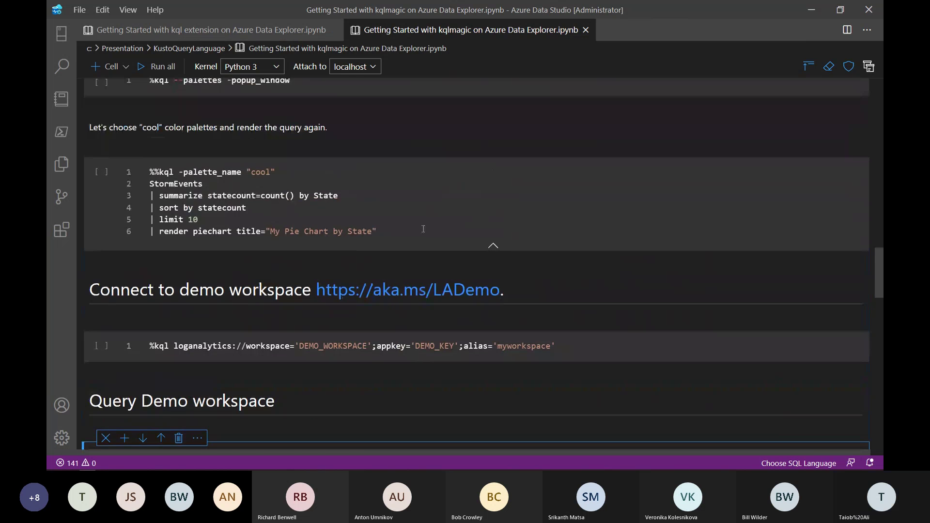
{"action": "scroll", "coordinate": [423, 228], "scroll_direction": "up", "scroll_amount": 15}
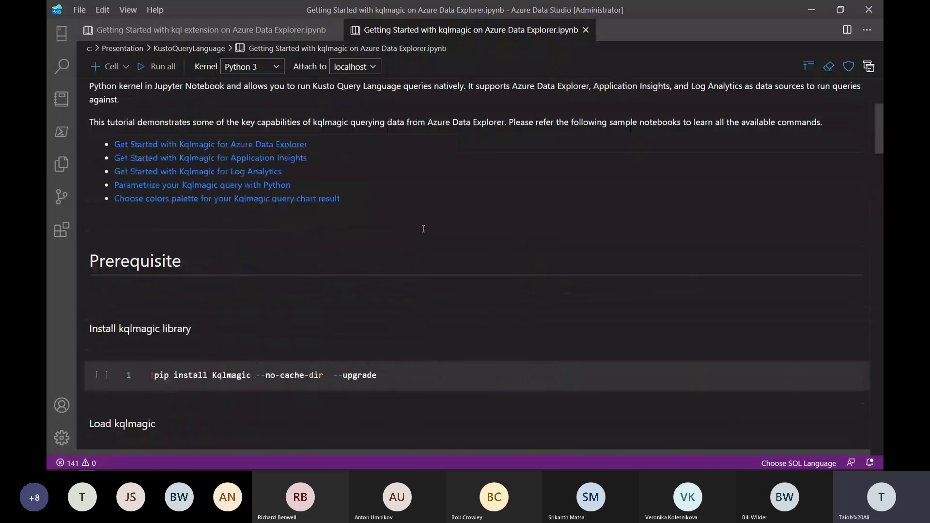
{"action": "scroll", "coordinate": [423, 229], "scroll_direction": "up", "scroll_amount": 4}
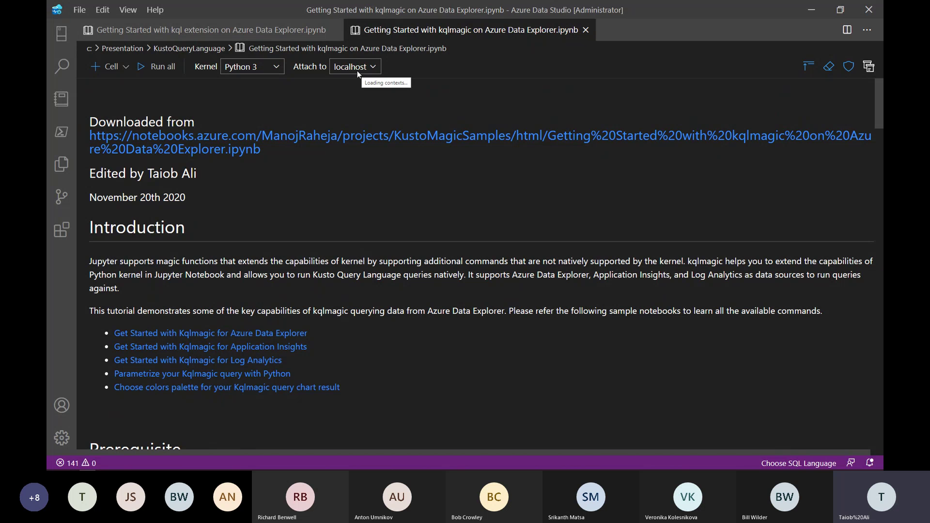
{"action": "scroll", "coordinate": [310, 164], "scroll_direction": "down", "scroll_amount": 5}
{"action": "scroll", "coordinate": [316, 166], "scroll_direction": "down", "scroll_amount": 2}
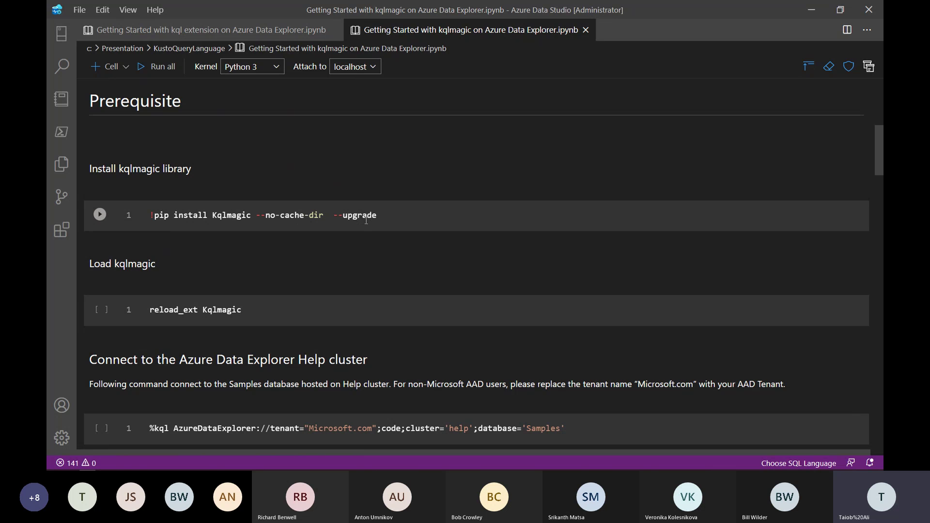
Step: Run the reload_ext Kqlmagic cell to load Kqlmagic and view its output
{"action": "scroll", "coordinate": [396, 225], "scroll_direction": "down", "scroll_amount": 3}
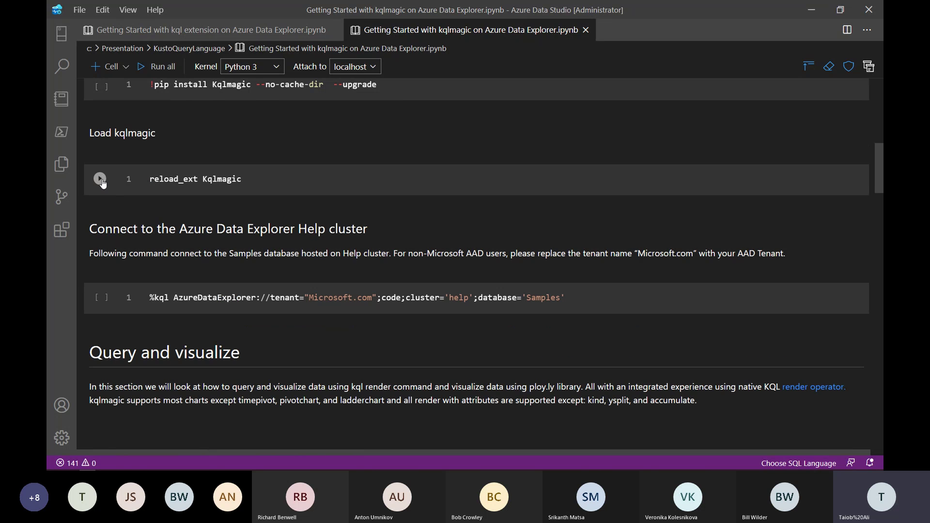
{"action": "left_click", "coordinate": [100, 180]}
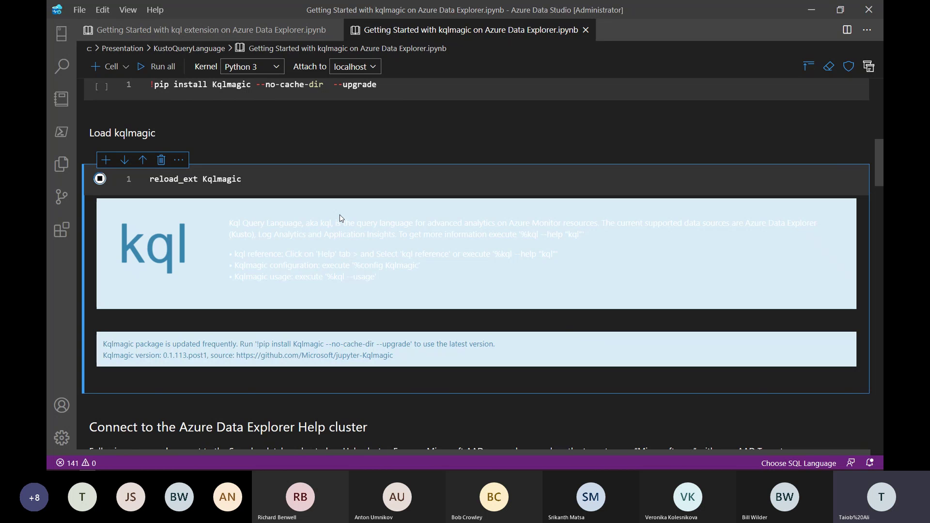
{"action": "scroll", "coordinate": [338, 213], "scroll_direction": "down", "scroll_amount": 3}
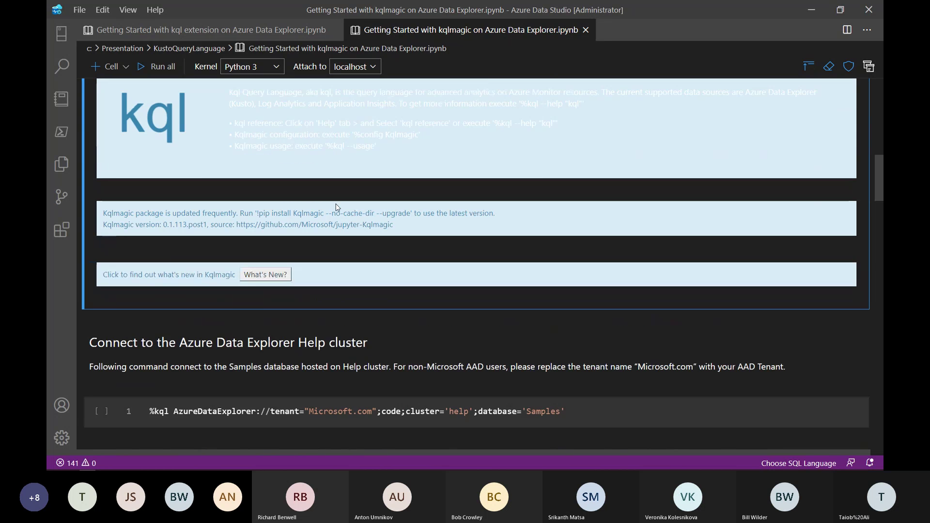
Step: Run the cell connecting to the Help cluster's Samples database, and copy its device code to start the browser authentication
{"action": "scroll", "coordinate": [338, 207], "scroll_direction": "down", "scroll_amount": 3}
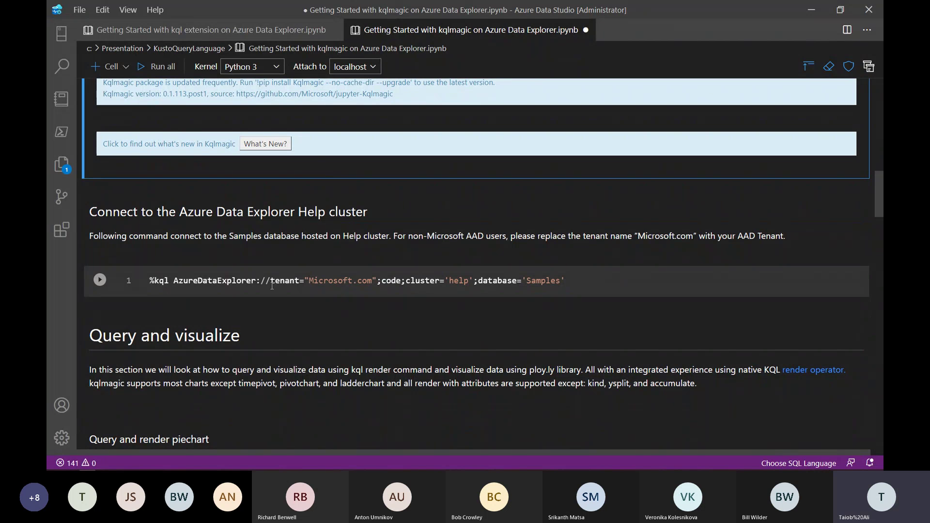
{"action": "scroll", "coordinate": [252, 274], "scroll_direction": "down", "scroll_amount": 1}
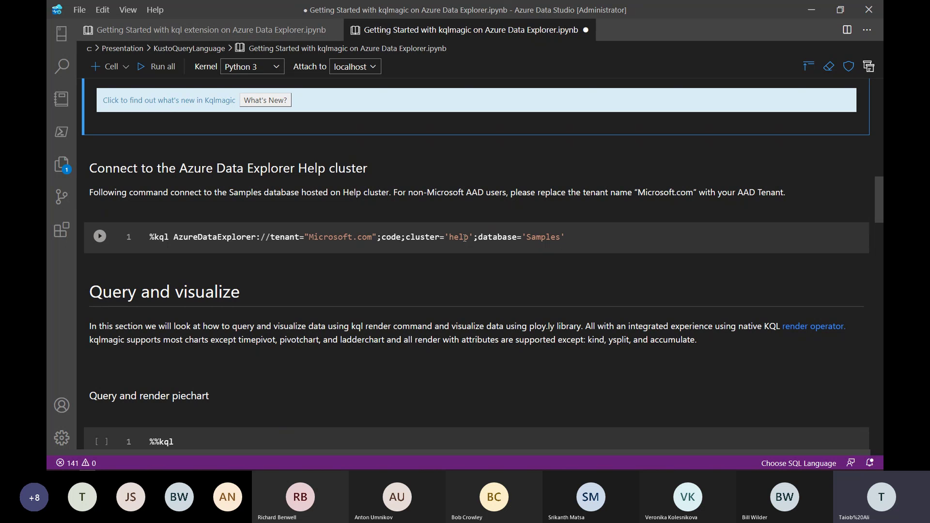
{"action": "left_click", "coordinate": [100, 236]}
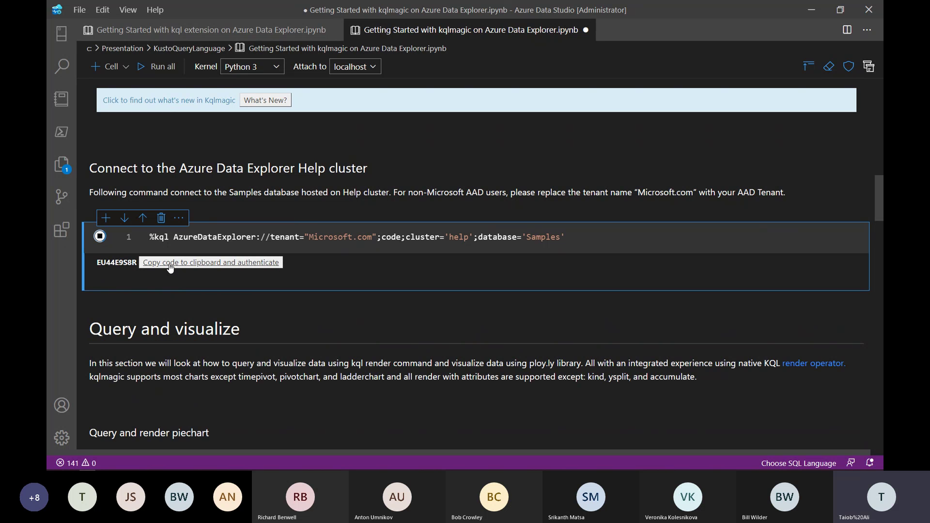
{"action": "left_click", "coordinate": [171, 264]}
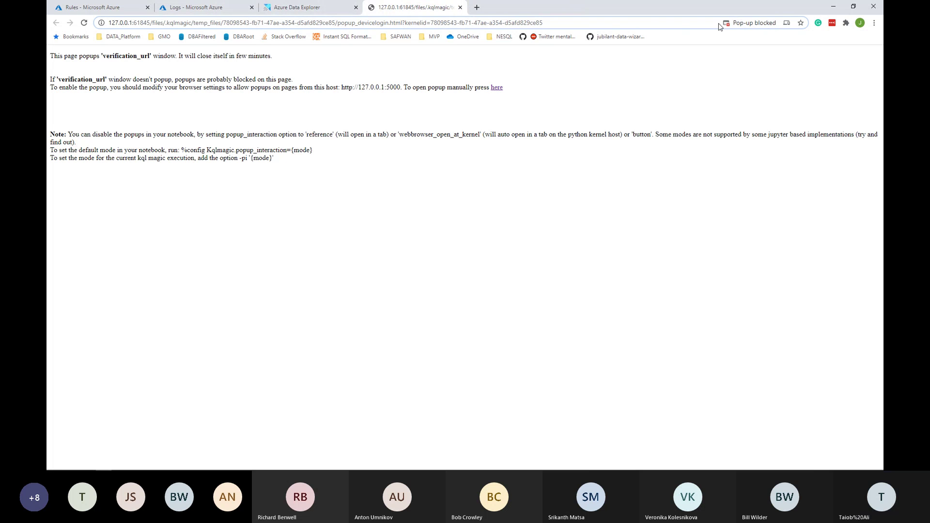
{"action": "left_click", "coordinate": [772, 23]}
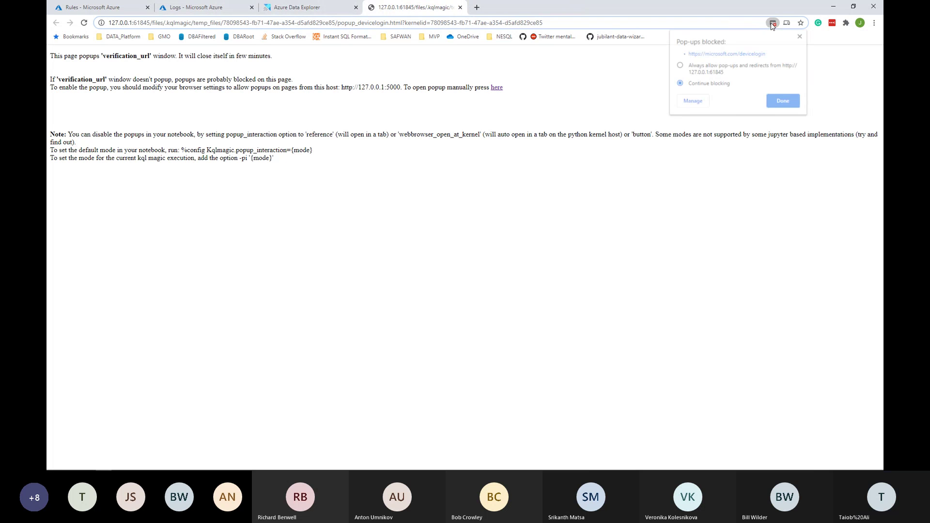
{"action": "left_click", "coordinate": [681, 66]}
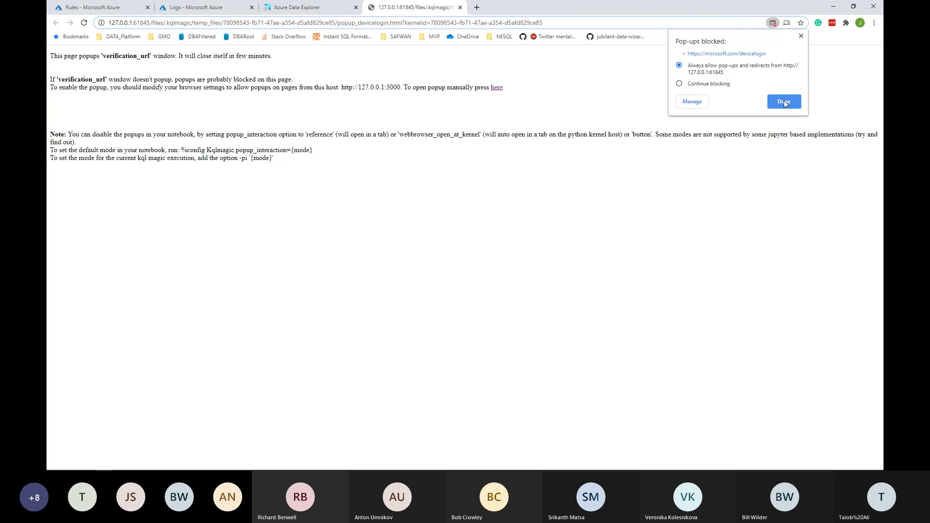
{"action": "left_click", "coordinate": [785, 103]}
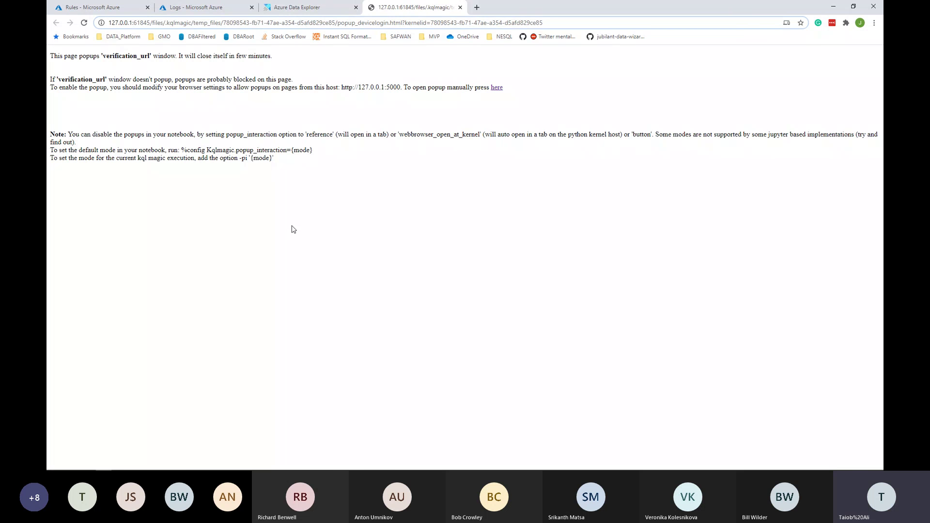
Step: Copy the device code from the notebook's connection output and submit it as the code in the Microsoft sign-in window
{"action": "key", "text": "alt+Tab"}
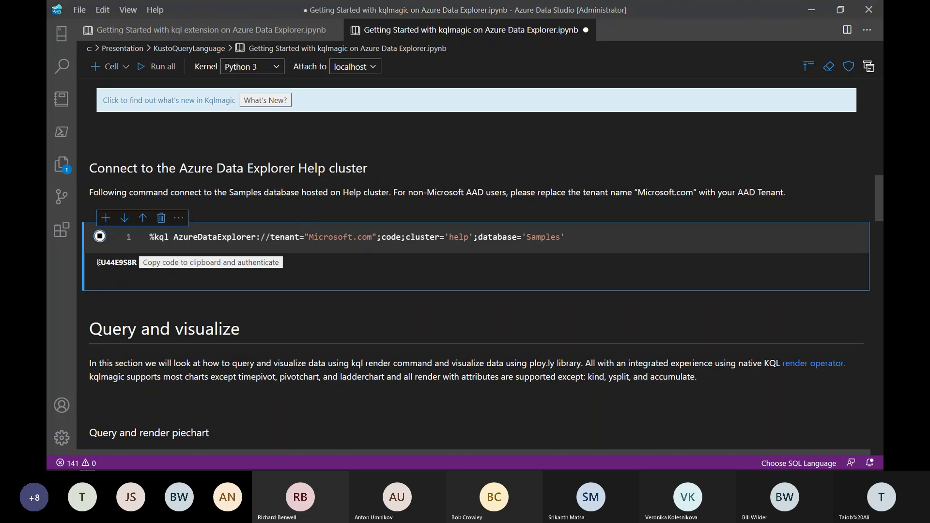
{"action": "left_click_drag", "start_coordinate": [98, 262], "coordinate": [137, 262]}
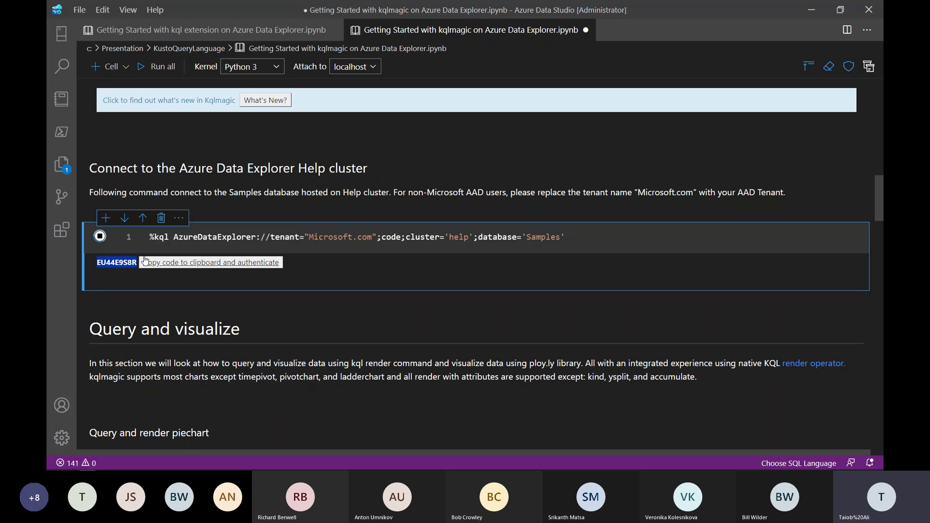
{"action": "key", "text": "alt+Tab"}
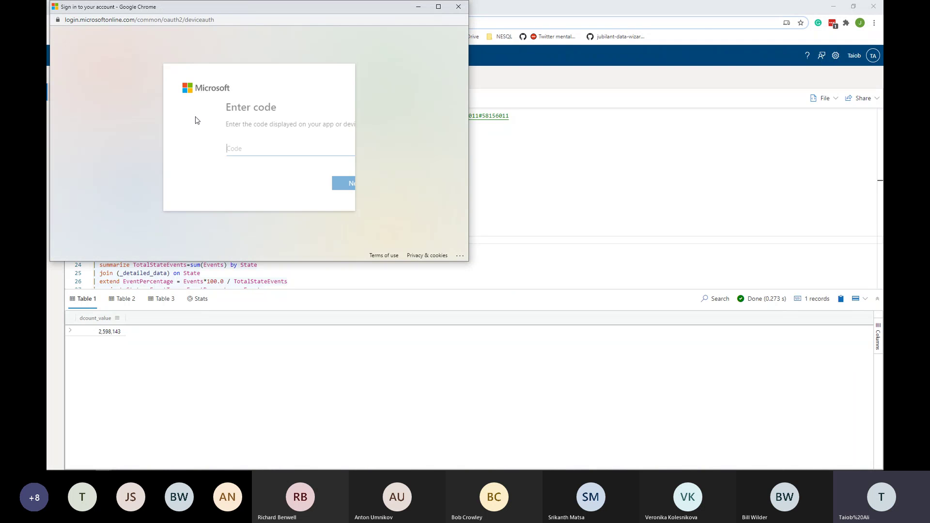
{"action": "left_click", "coordinate": [203, 146]}
{"action": "key", "text": "ctrl+v"}
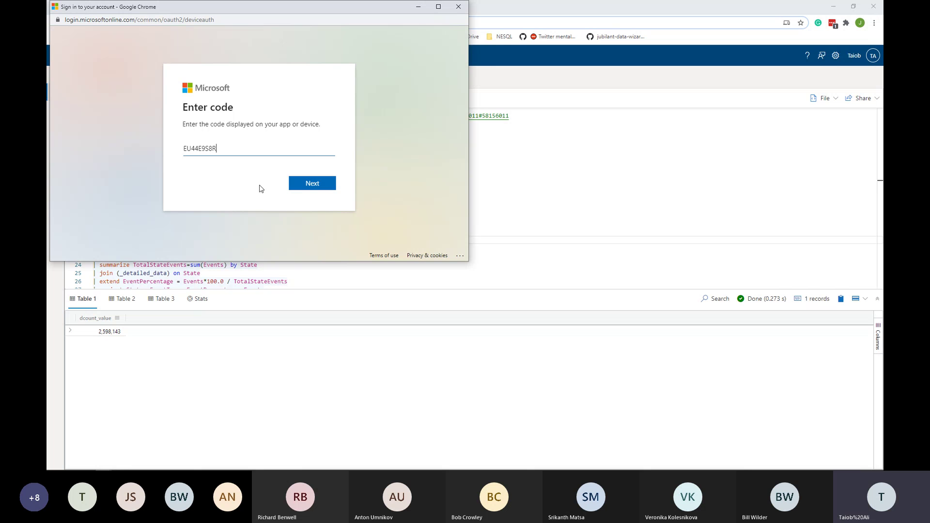
{"action": "left_click", "coordinate": [313, 183]}
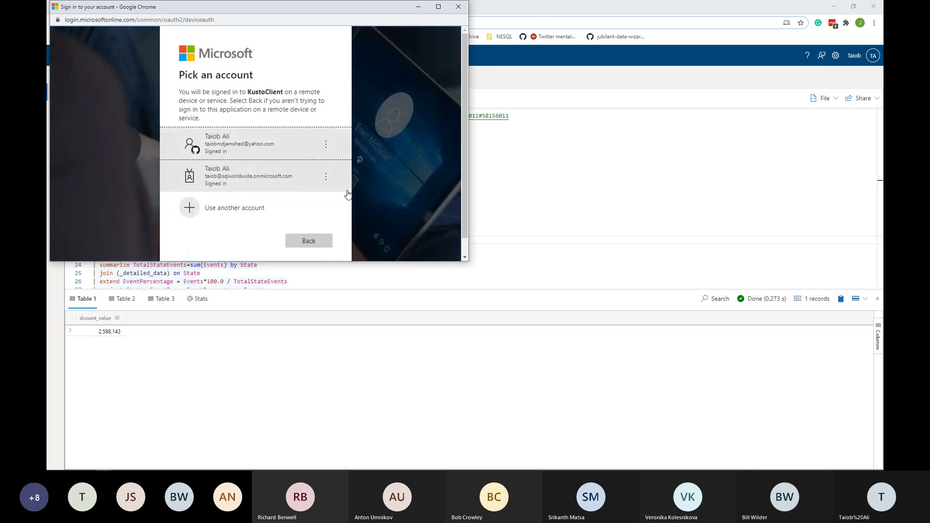
Step: Sign in to KustoClient with the first listed account, close the sign-in window and switch back to Azure Data Studio
{"action": "left_click", "coordinate": [255, 147]}
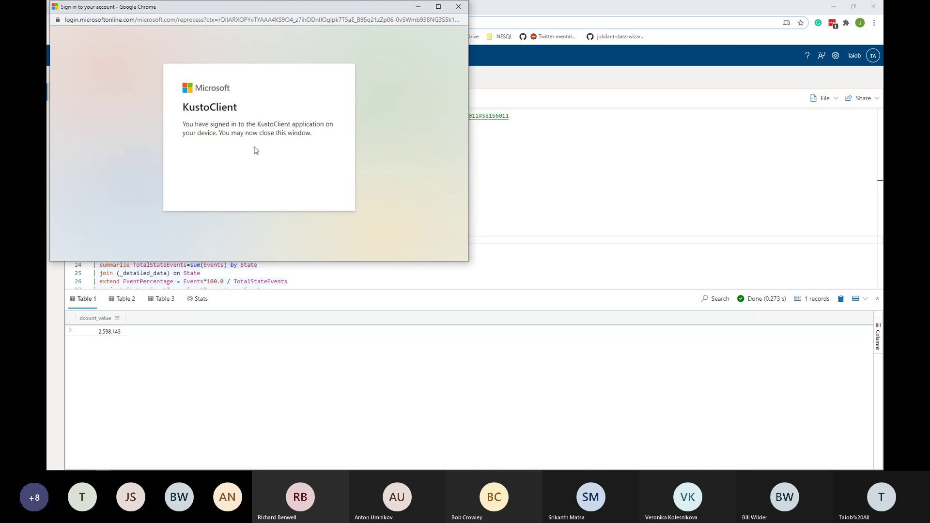
{"action": "left_click", "coordinate": [458, 7]}
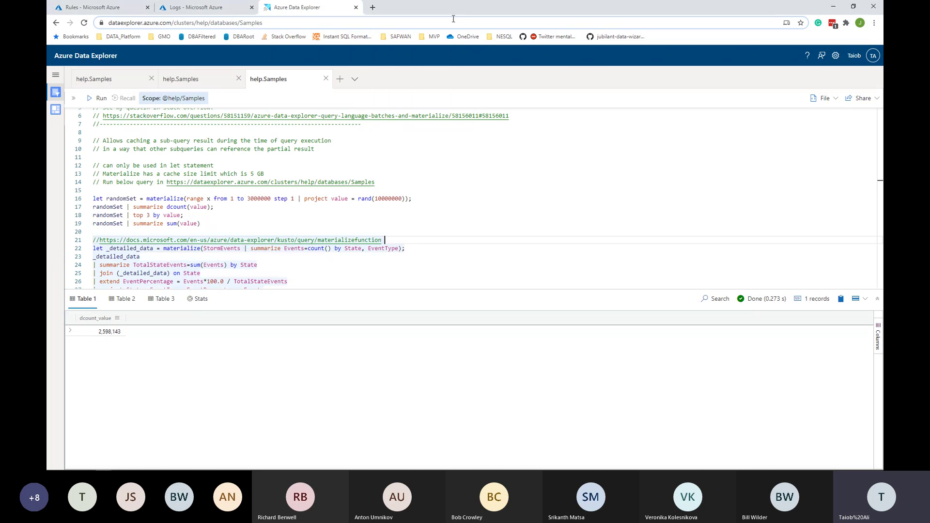
{"action": "key", "text": "alt+Tab"}
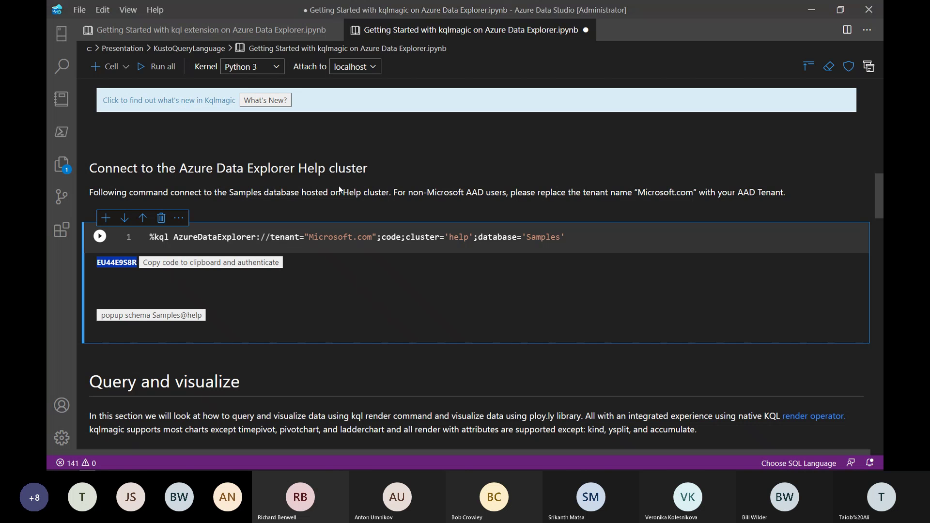
Step: Open the Samples@help schema popup from the connection output, and return to the notebook in Azure Data Studio
{"action": "left_click", "coordinate": [151, 315]}
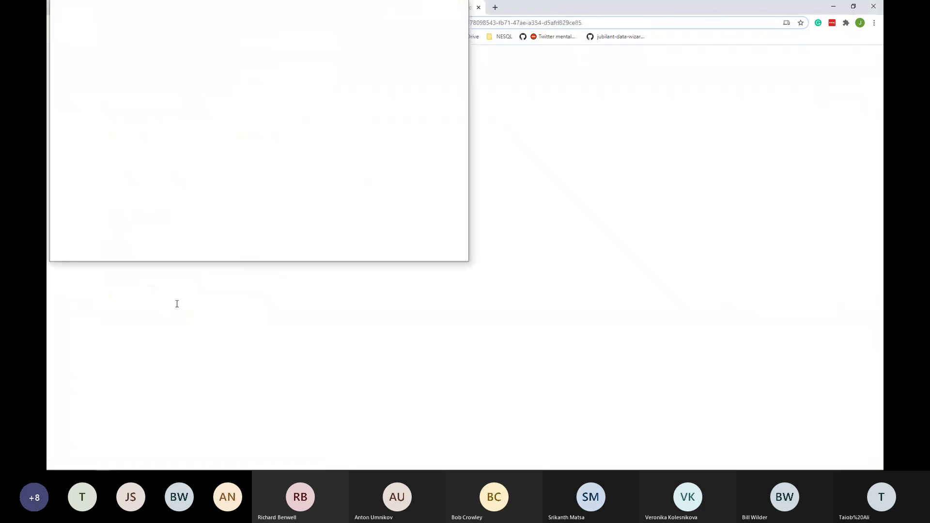
{"action": "key", "text": "alt+Tab"}
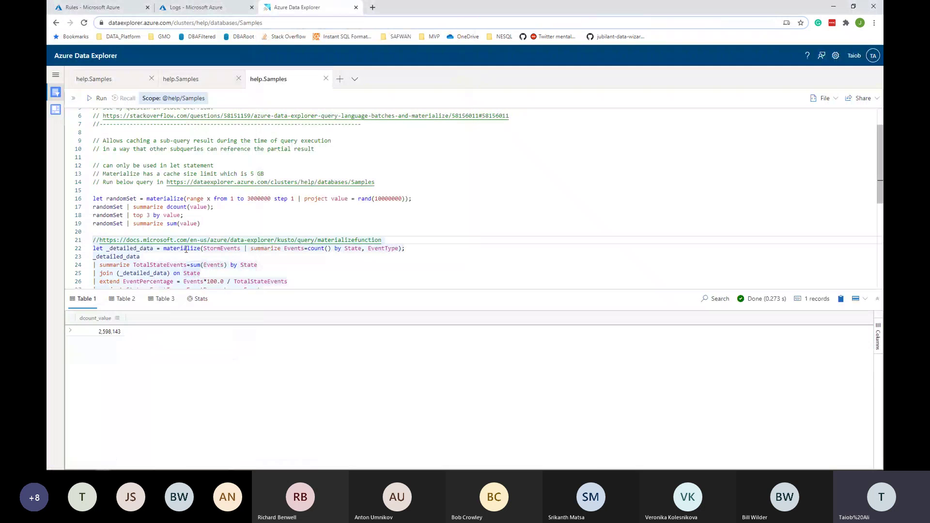
{"action": "key", "text": "alt+Tab"}
Step: Run the StormEvents query under Query and render piechart, counting events by State with limit 10, and view its result table
{"action": "scroll", "coordinate": [232, 287], "scroll_direction": "down", "scroll_amount": 5}
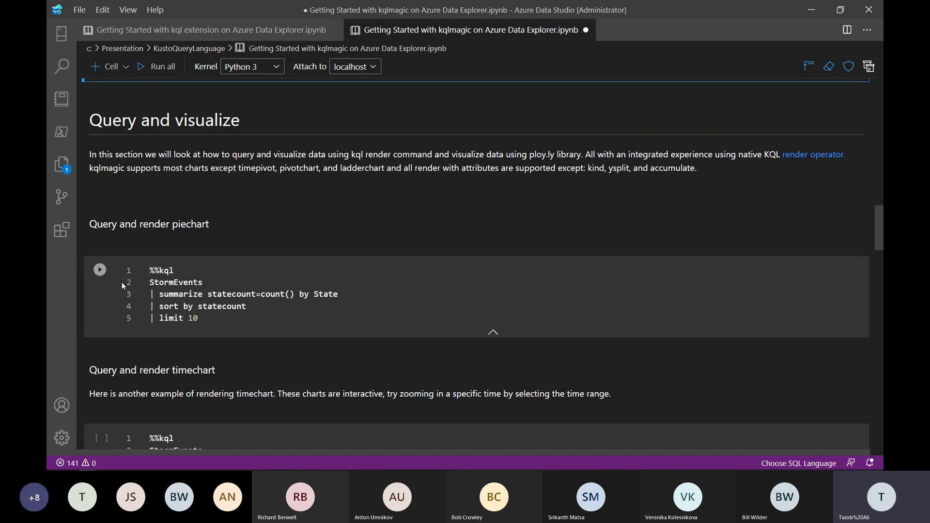
{"action": "left_click", "coordinate": [99, 270]}
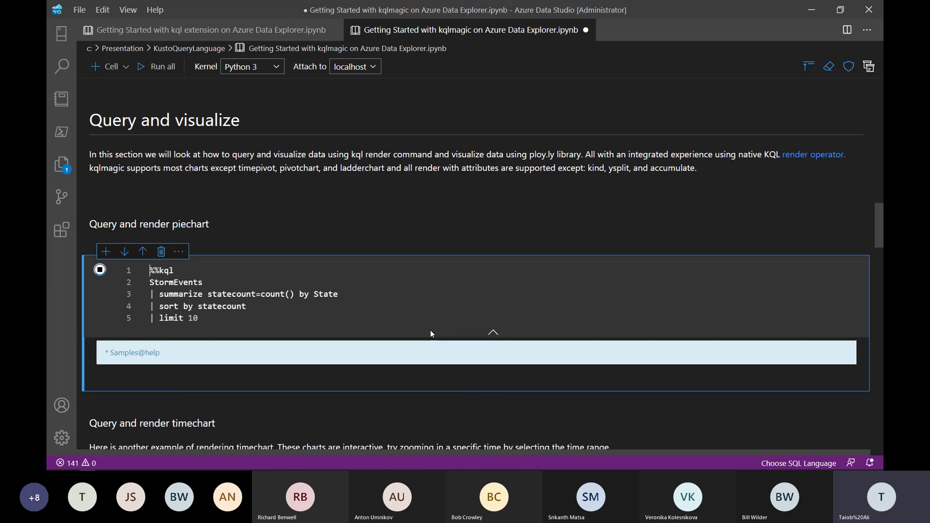
{"action": "scroll", "coordinate": [427, 330], "scroll_direction": "down", "scroll_amount": 3}
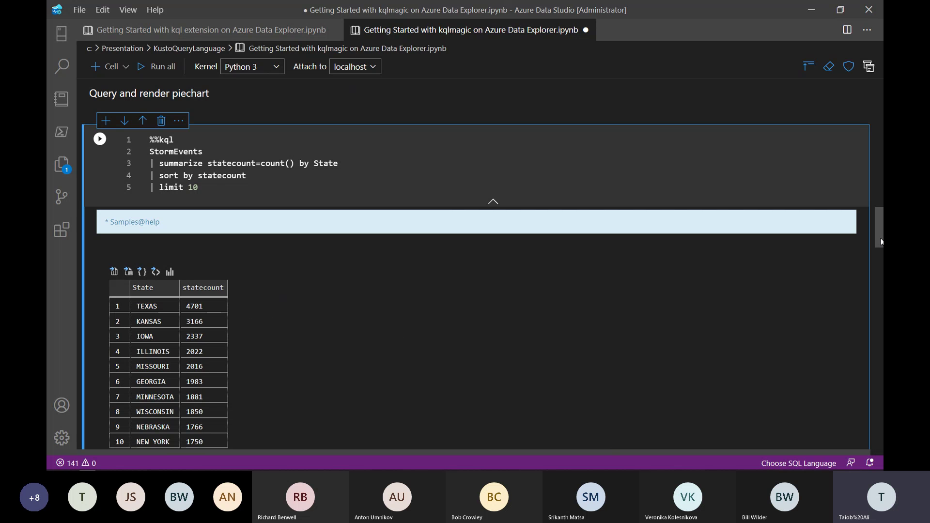
Step: Run the StormEvents timechart query that counts events in 7d bins of StartTime, and view the rendered chart
{"action": "left_click_drag", "start_coordinate": [880, 240], "coordinate": [870, 278]}
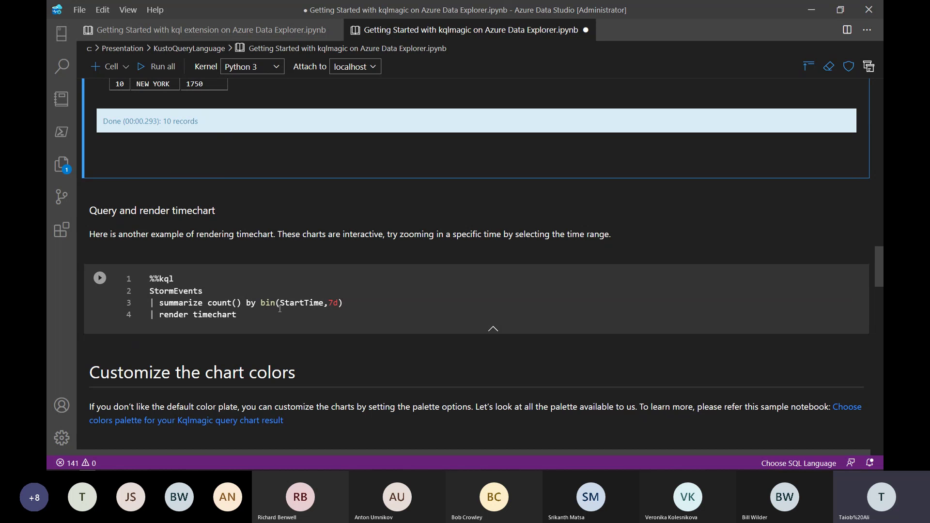
{"action": "left_click", "coordinate": [100, 278]}
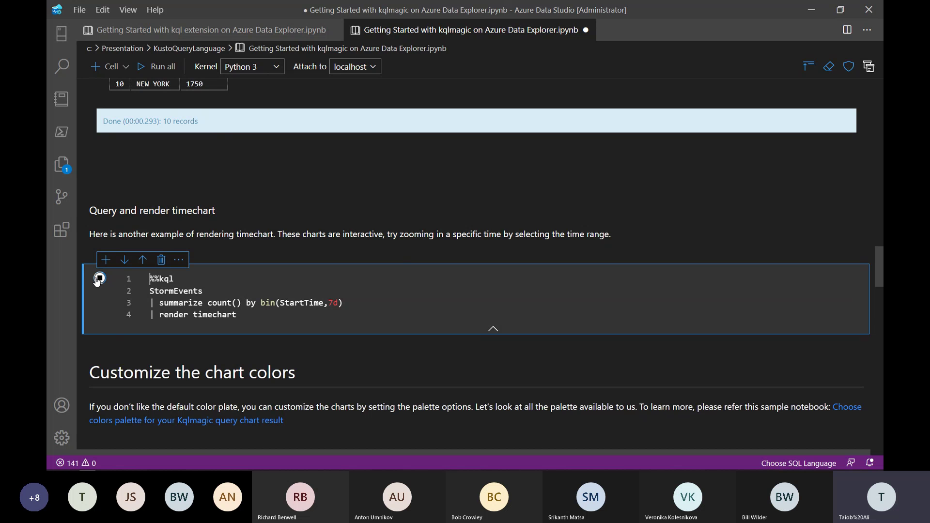
{"action": "scroll", "coordinate": [262, 318], "scroll_direction": "down", "scroll_amount": 5}
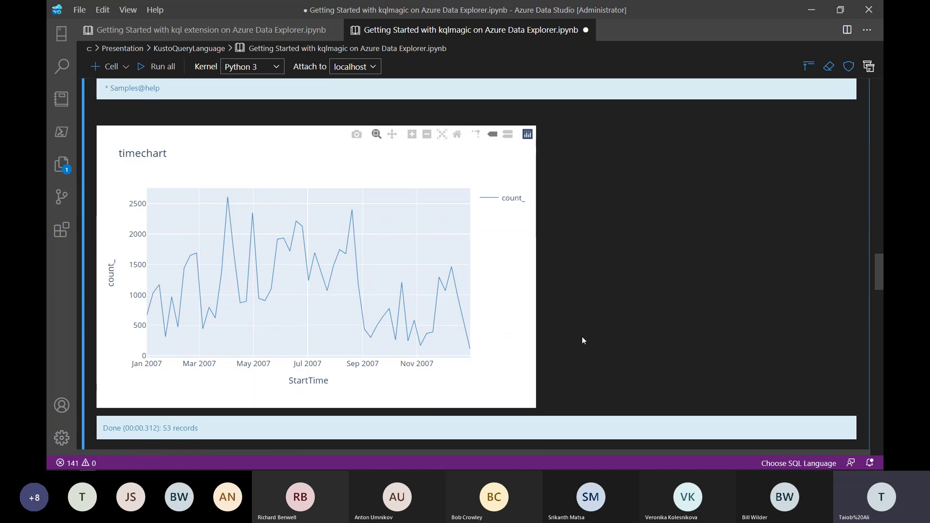
Step: Run the StormEvents query with the "cool" palette to render "My Pie Chart by State", and examine the chart
{"action": "scroll", "coordinate": [468, 307], "scroll_direction": "down", "scroll_amount": 5}
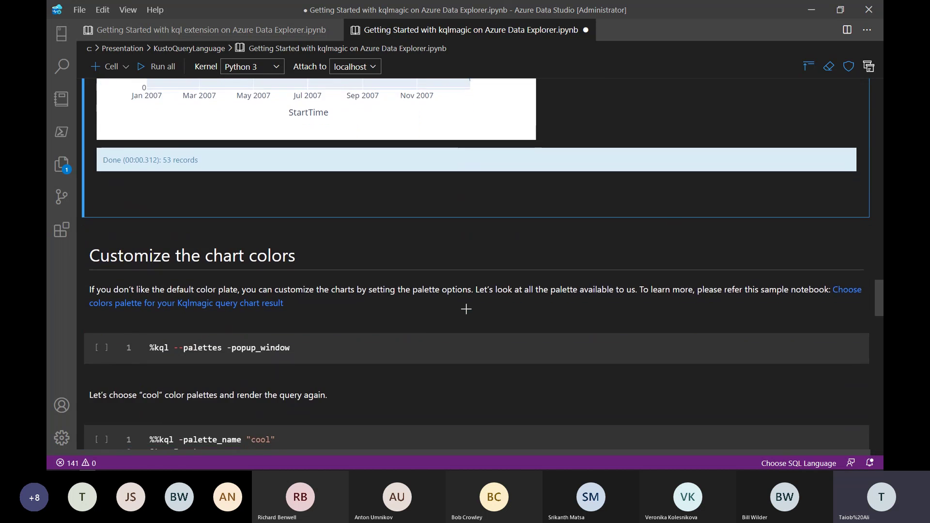
{"action": "scroll", "coordinate": [466, 308], "scroll_direction": "down", "scroll_amount": 2}
{"action": "scroll", "coordinate": [113, 296], "scroll_direction": "down", "scroll_amount": 2}
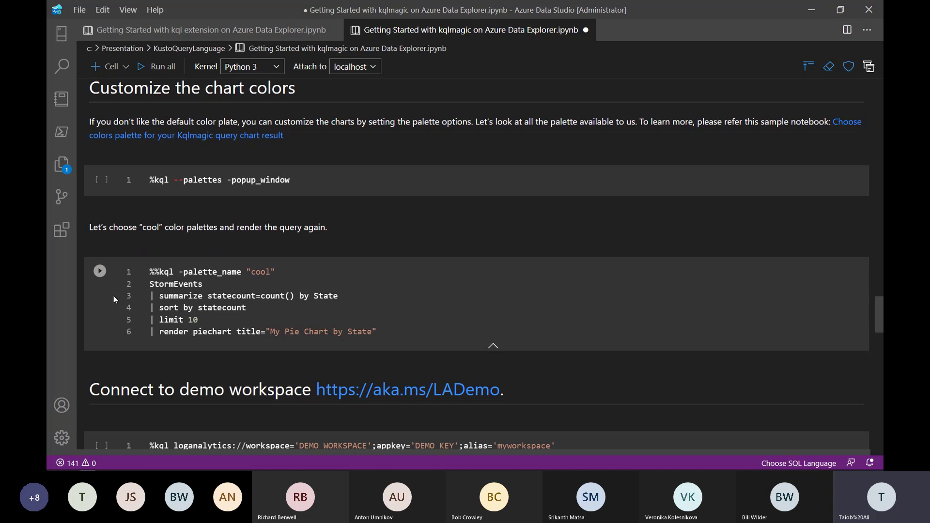
{"action": "left_click", "coordinate": [96, 275]}
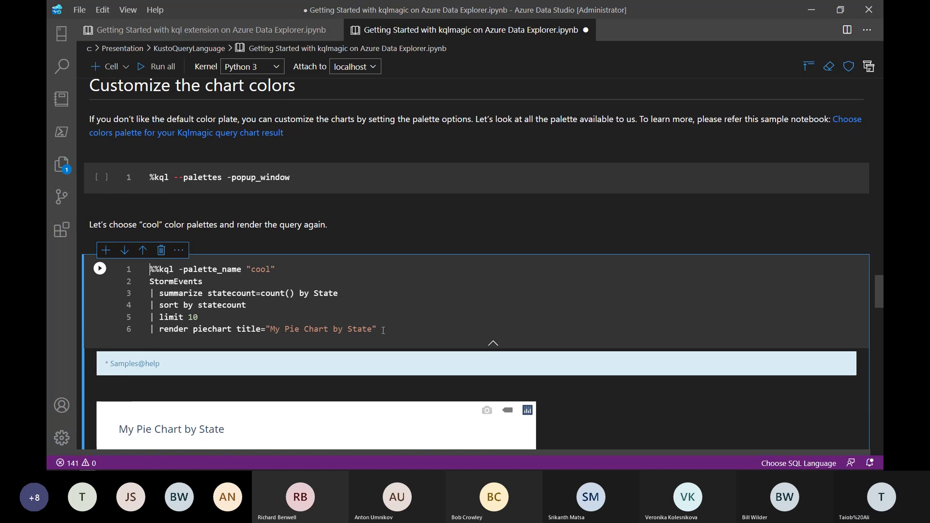
{"action": "scroll", "coordinate": [383, 331], "scroll_direction": "down", "scroll_amount": 3}
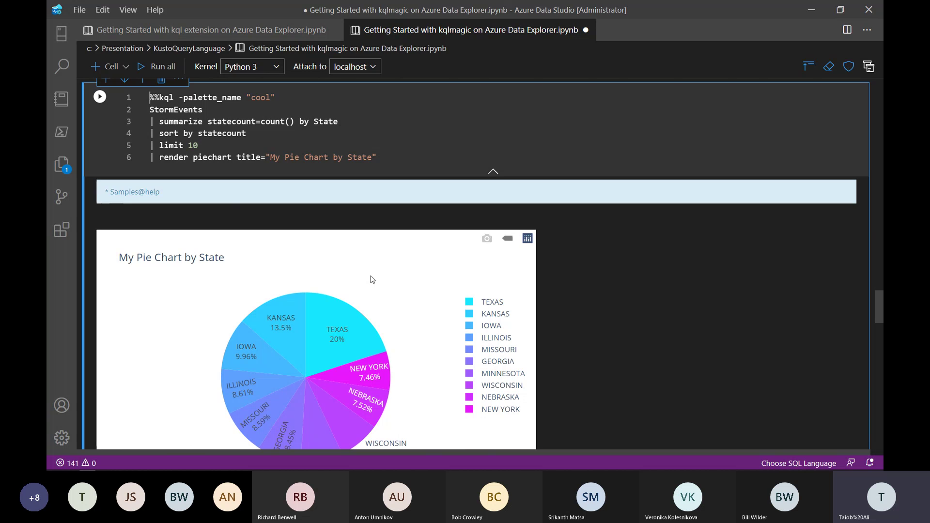
{"action": "scroll", "coordinate": [373, 280], "scroll_direction": "down", "scroll_amount": 4}
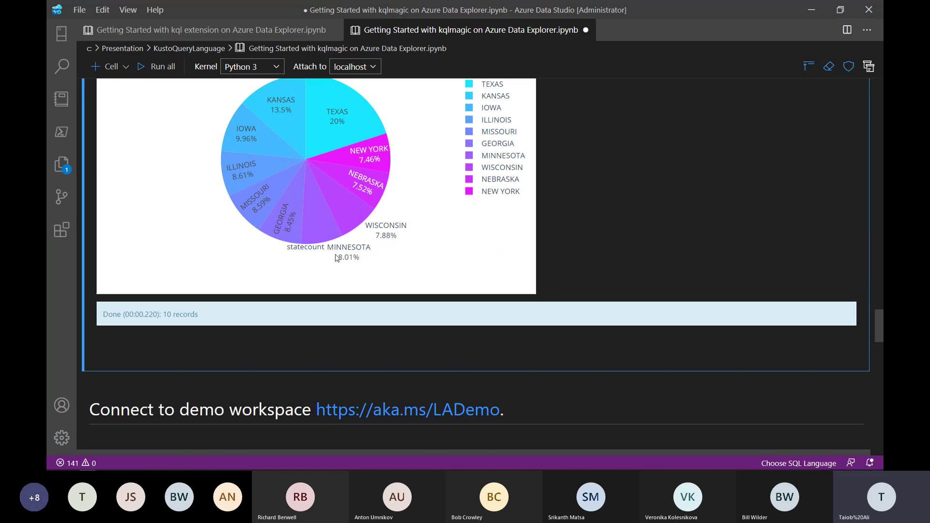
Step: Review the demo workspace connection cell and the AzureMetrics query, and continue to the Log Analytics Workspace connection section
{"action": "scroll", "coordinate": [336, 258], "scroll_direction": "down", "scroll_amount": 3}
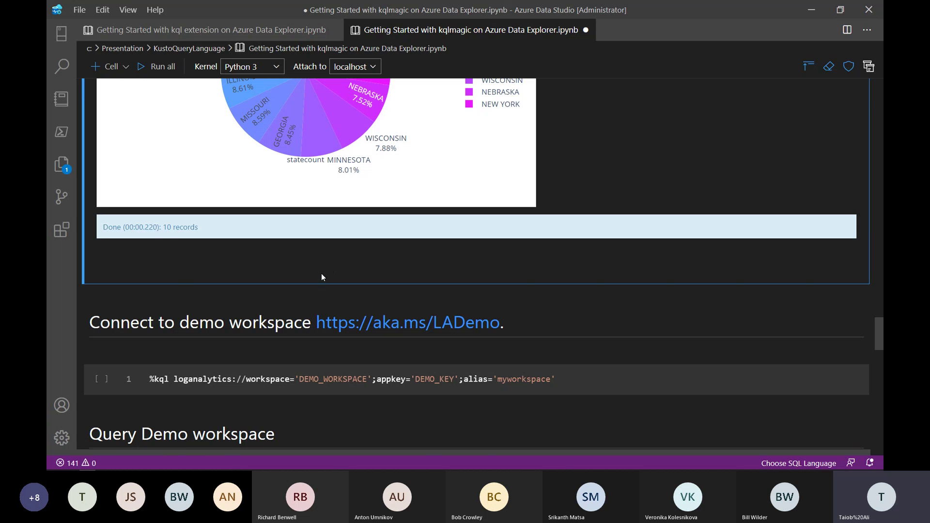
{"action": "scroll", "coordinate": [321, 277], "scroll_direction": "down", "scroll_amount": 6}
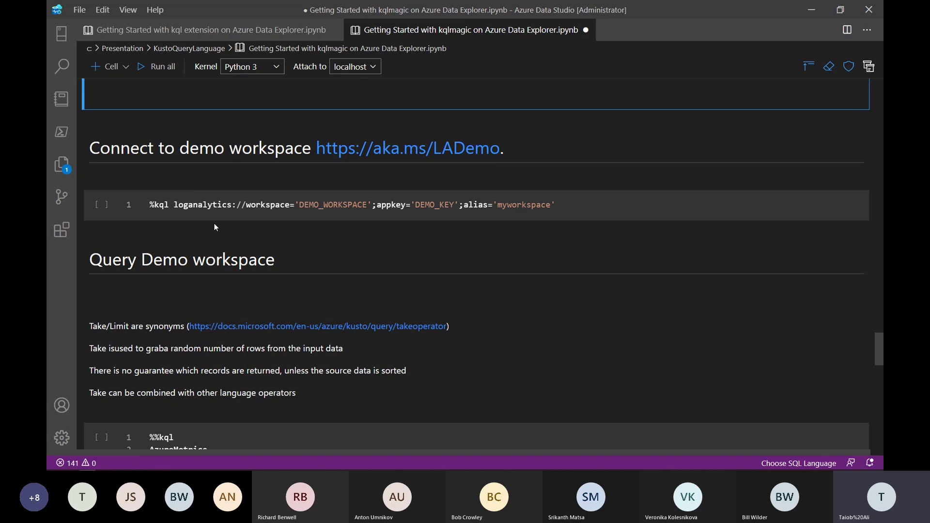
{"action": "scroll", "coordinate": [386, 302], "scroll_direction": "down", "scroll_amount": 1}
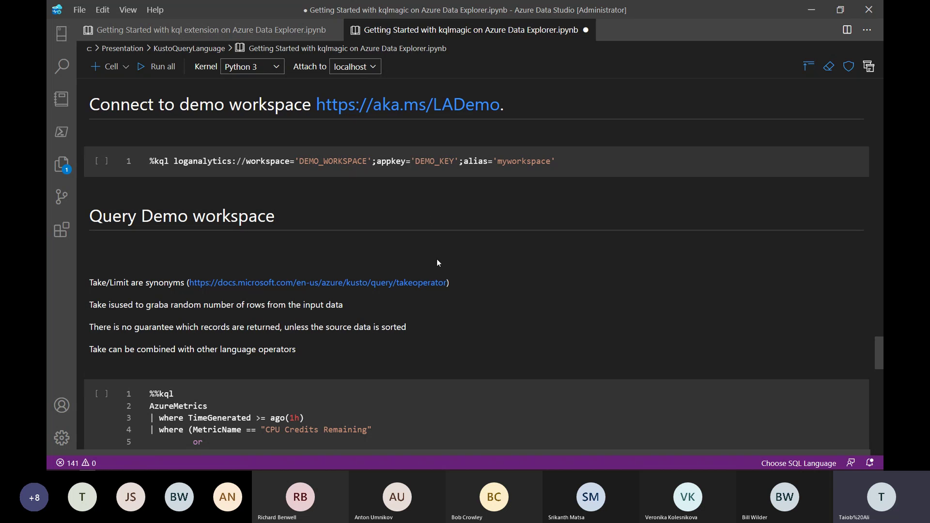
{"action": "scroll", "coordinate": [437, 258], "scroll_direction": "down", "scroll_amount": 4}
{"action": "scroll", "coordinate": [316, 312], "scroll_direction": "down", "scroll_amount": 2}
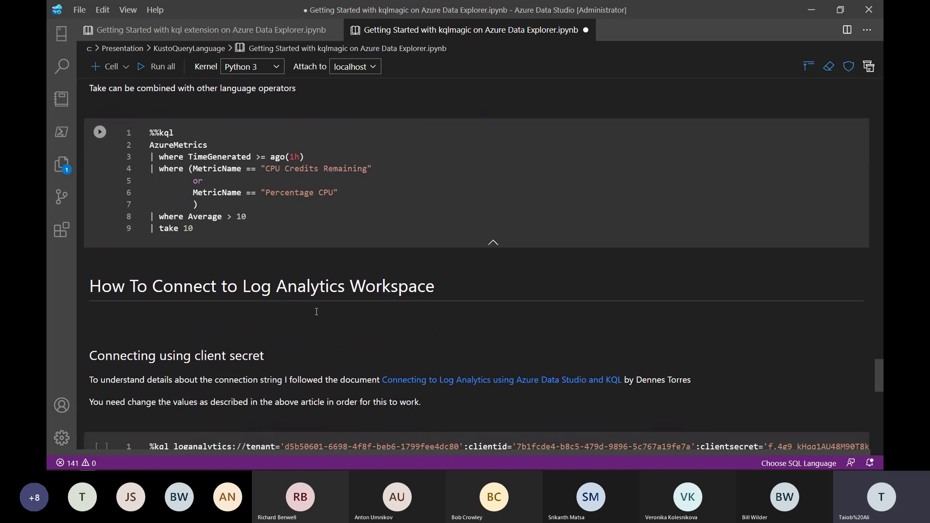
Step: Run the user-authentication cell that connects to Log Analytics with alias 'demoAlias', then copy its device code and start authentication
{"action": "scroll", "coordinate": [253, 259], "scroll_direction": "down", "scroll_amount": 2}
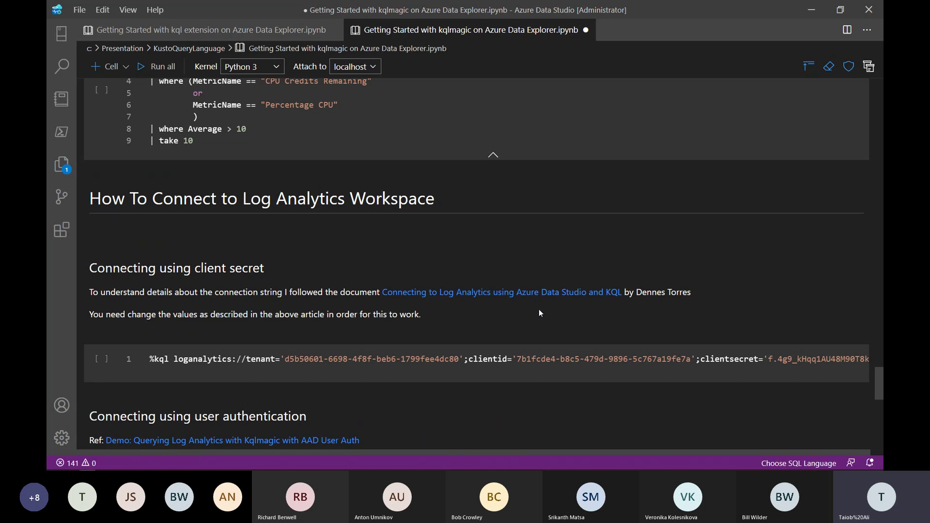
{"action": "scroll", "coordinate": [539, 309], "scroll_direction": "down", "scroll_amount": 1}
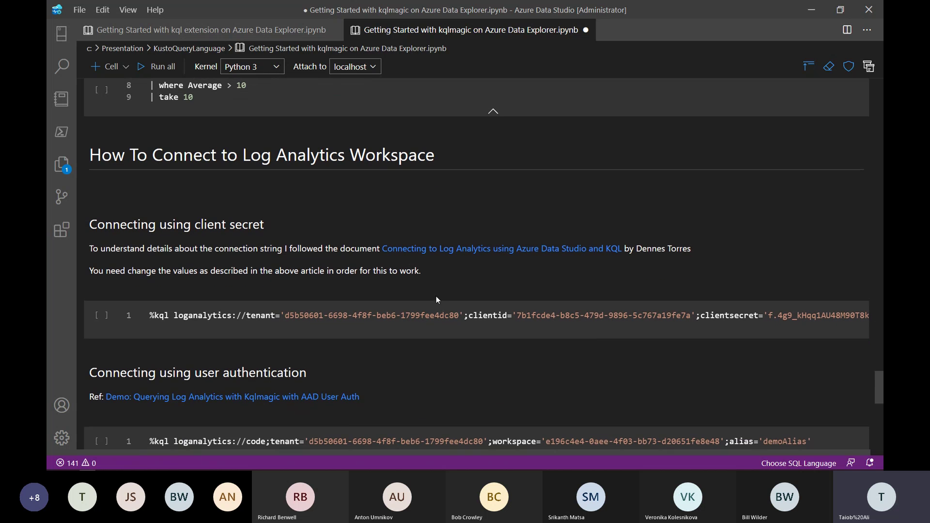
{"action": "scroll", "coordinate": [436, 296], "scroll_direction": "down", "scroll_amount": 2}
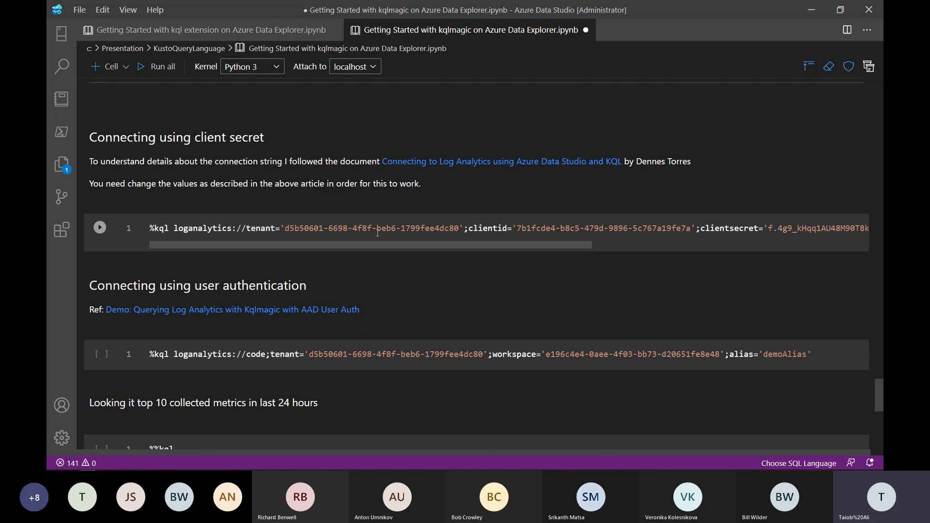
{"action": "scroll", "coordinate": [378, 233], "scroll_direction": "down", "scroll_amount": 3}
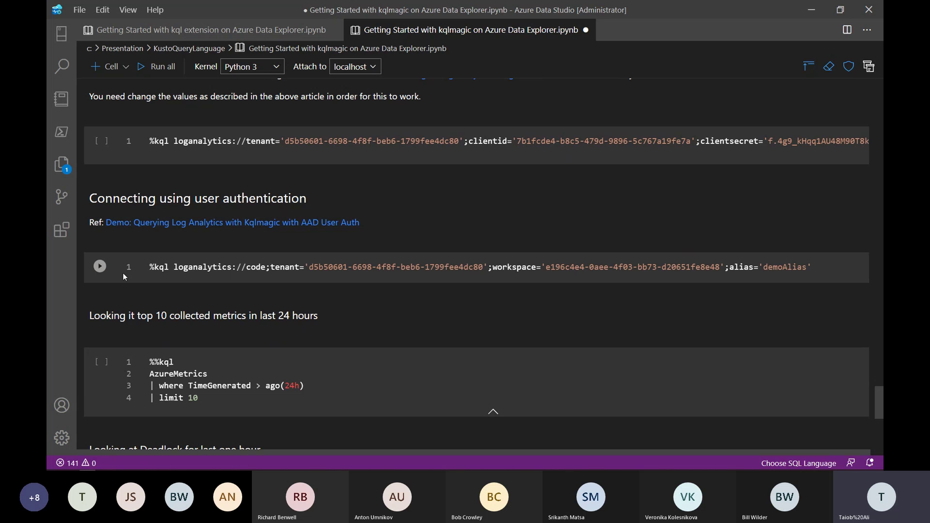
{"action": "left_click", "coordinate": [100, 267]}
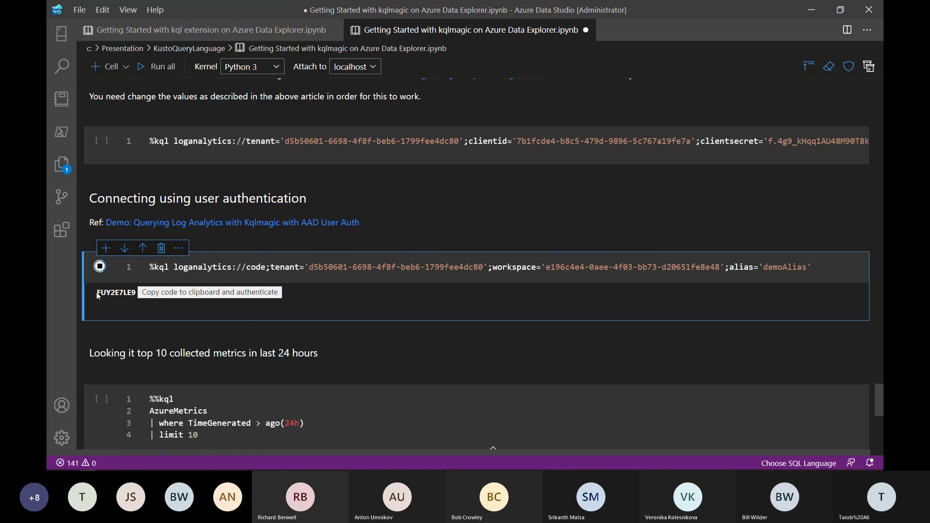
{"action": "left_click_drag", "start_coordinate": [98, 293], "coordinate": [137, 292]}
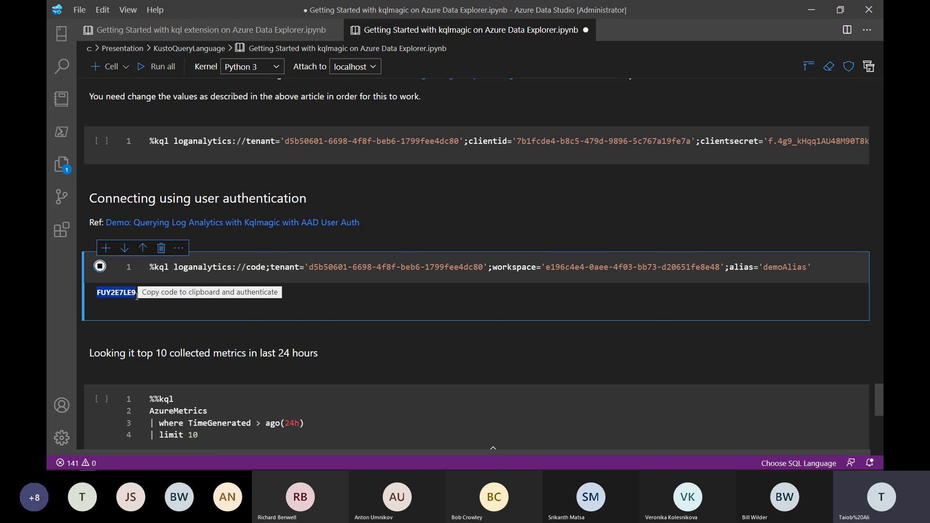
{"action": "left_click", "coordinate": [187, 292]}
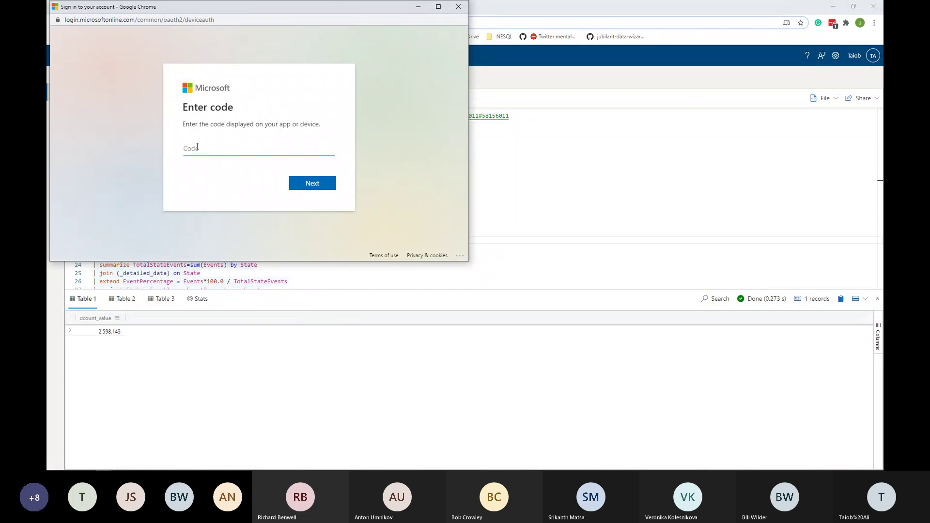
Step: Enter the device verification code, sign in to KustoClient with the personal account, close the sign-in window, and return to Azure Data Studio
{"action": "key", "text": "ctrl+v"}
{"action": "left_click", "coordinate": [310, 183]}
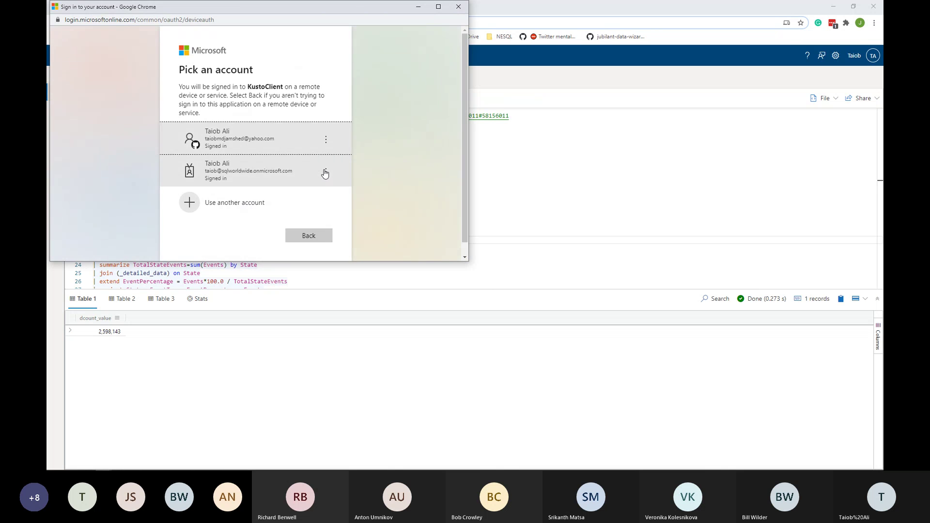
{"action": "left_click", "coordinate": [237, 142]}
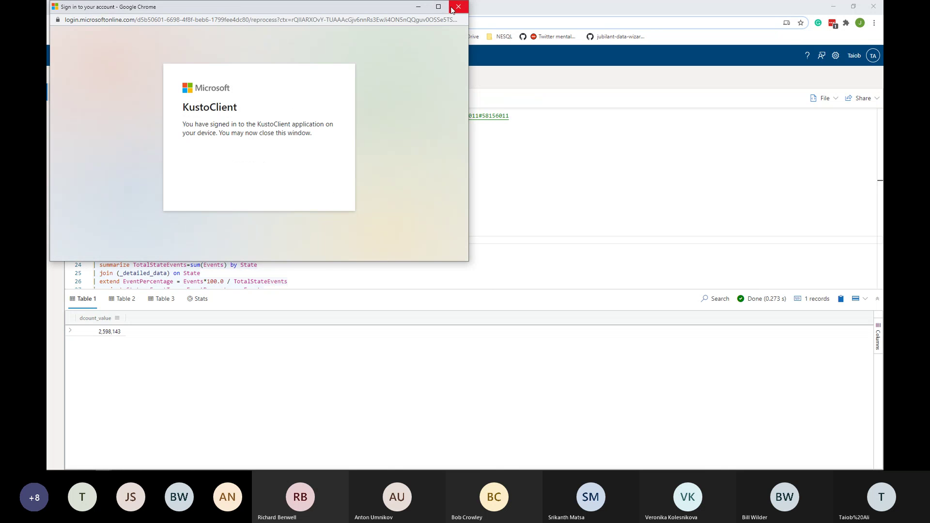
{"action": "left_click", "coordinate": [458, 7]}
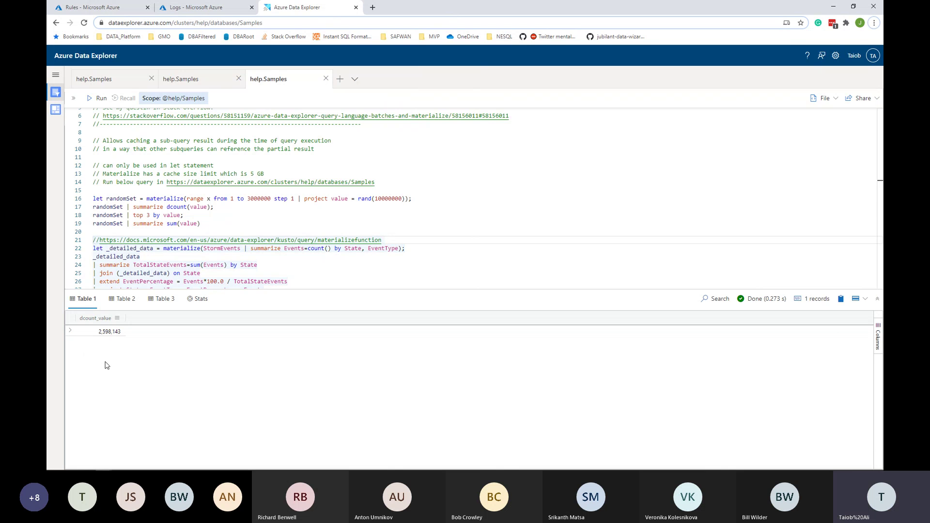
{"action": "left_click", "coordinate": [834, 9]}
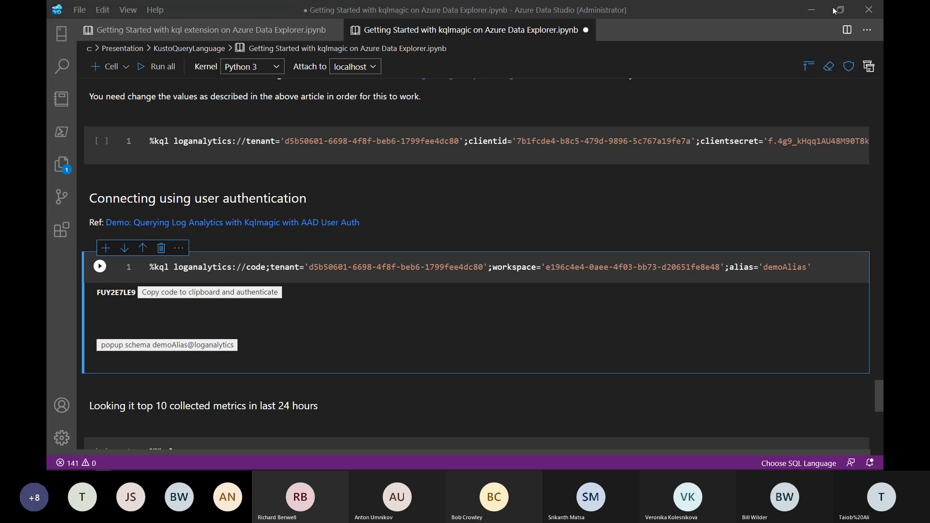
Step: View the demoAlias@loganalytics schema, close it, and return to the notebook's AzureMetrics and deadlock query cells
{"action": "left_click", "coordinate": [232, 340]}
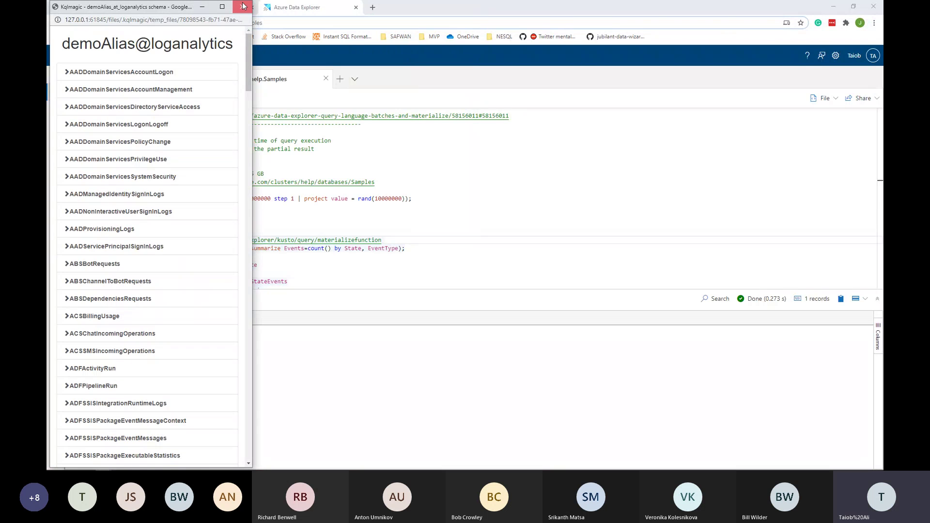
{"action": "left_click", "coordinate": [243, 7]}
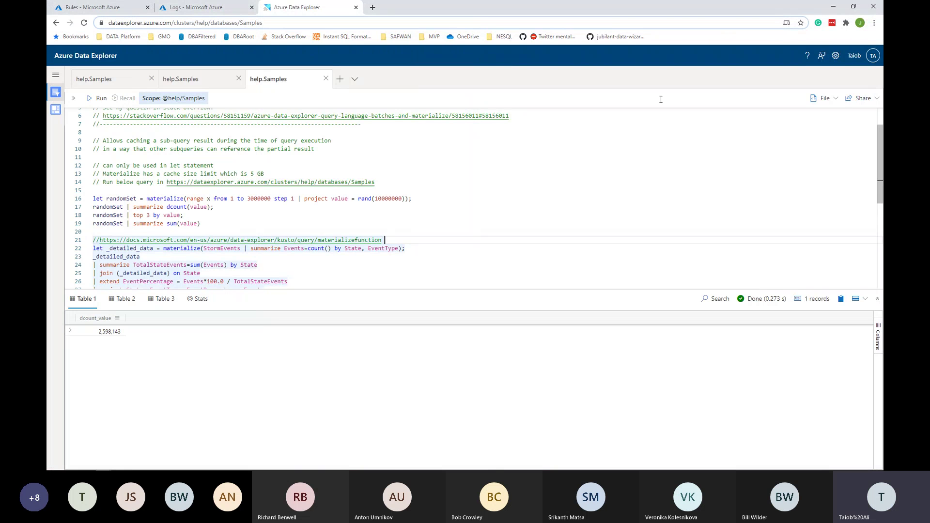
{"action": "left_click", "coordinate": [833, 6]}
{"action": "scroll", "coordinate": [226, 294], "scroll_direction": "down", "scroll_amount": 3}
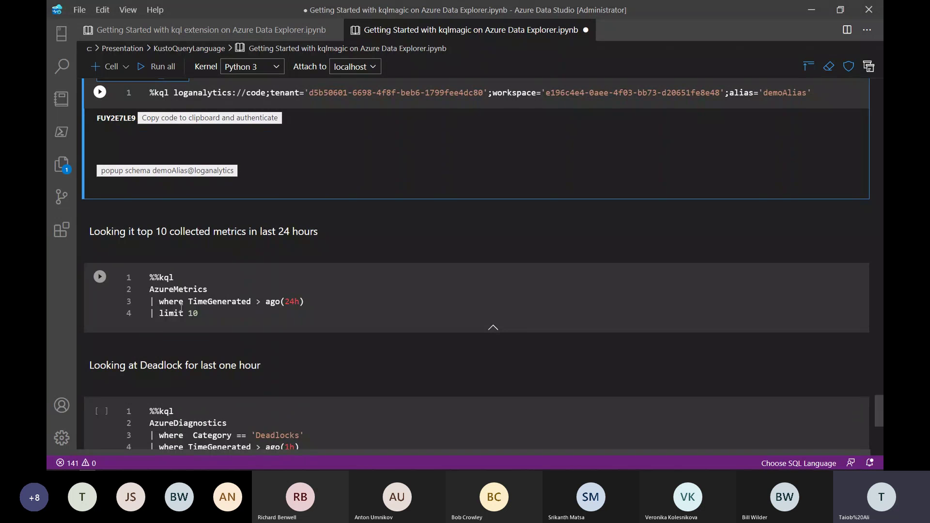
{"action": "scroll", "coordinate": [233, 345], "scroll_direction": "down", "scroll_amount": 1}
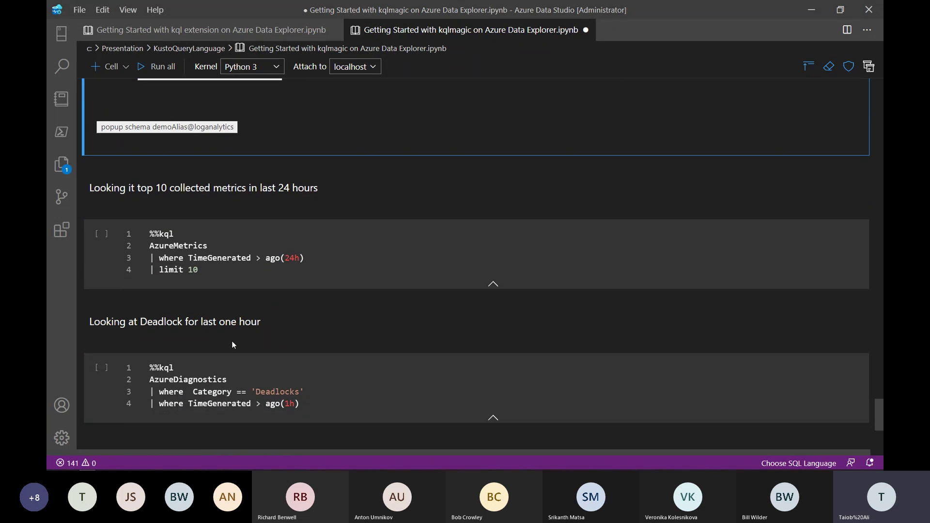
Step: Open the Sqlalertdemo2 Log Analytics workspace from the Azure portal dashboard in Chrome, and return to the notebook
{"action": "mouse_move", "coordinate": [104, 465]}
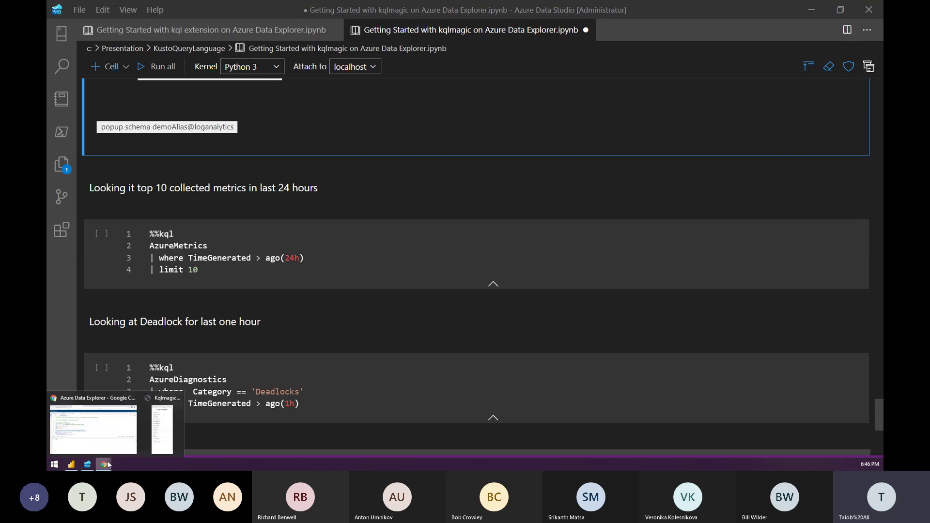
{"action": "left_click", "coordinate": [87, 442]}
{"action": "left_click", "coordinate": [87, 5]}
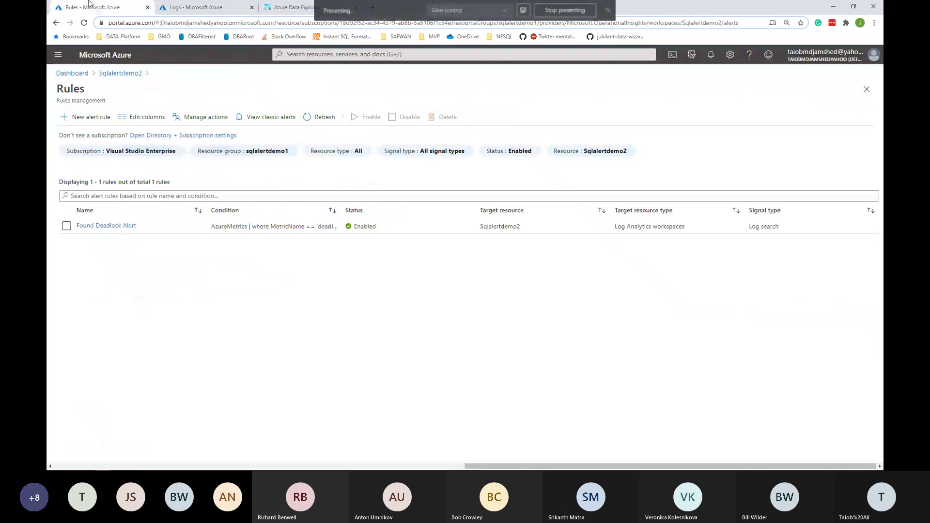
{"action": "left_click", "coordinate": [73, 73]}
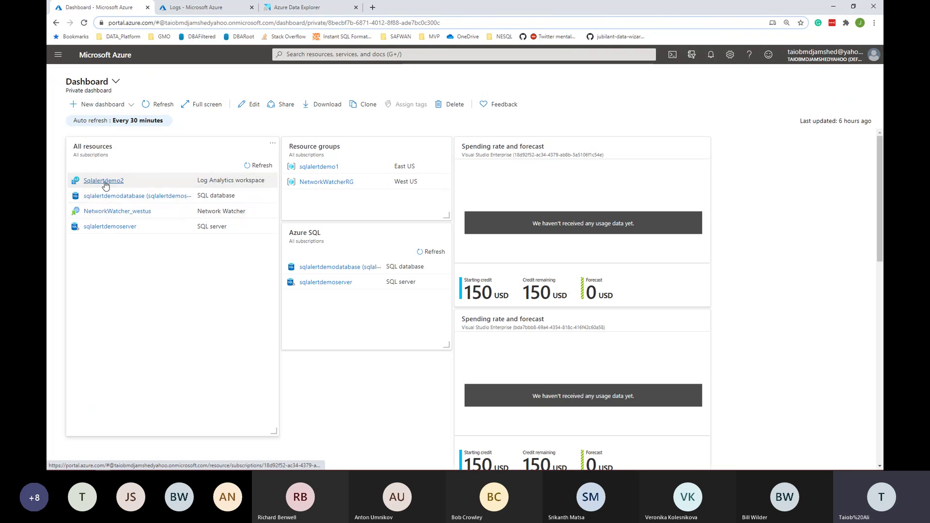
{"action": "left_click", "coordinate": [100, 182]}
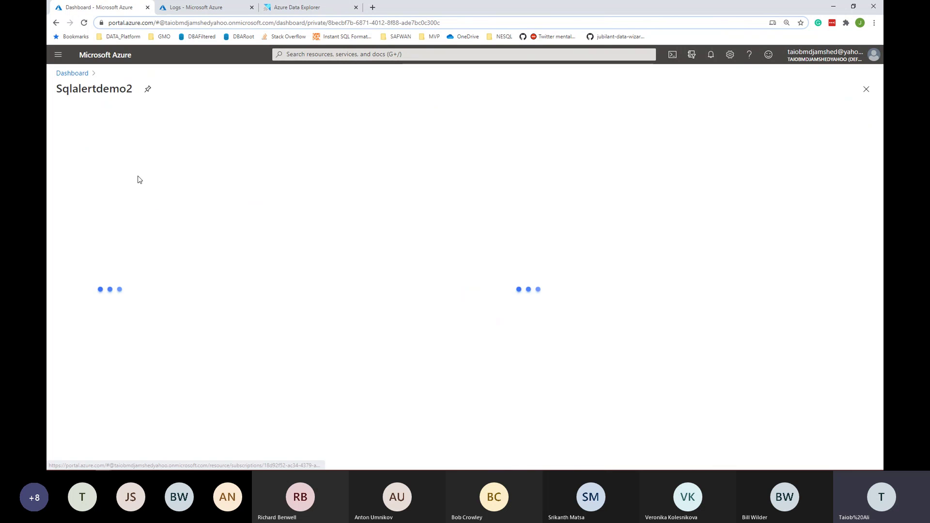
{"action": "left_click", "coordinate": [834, 6]}
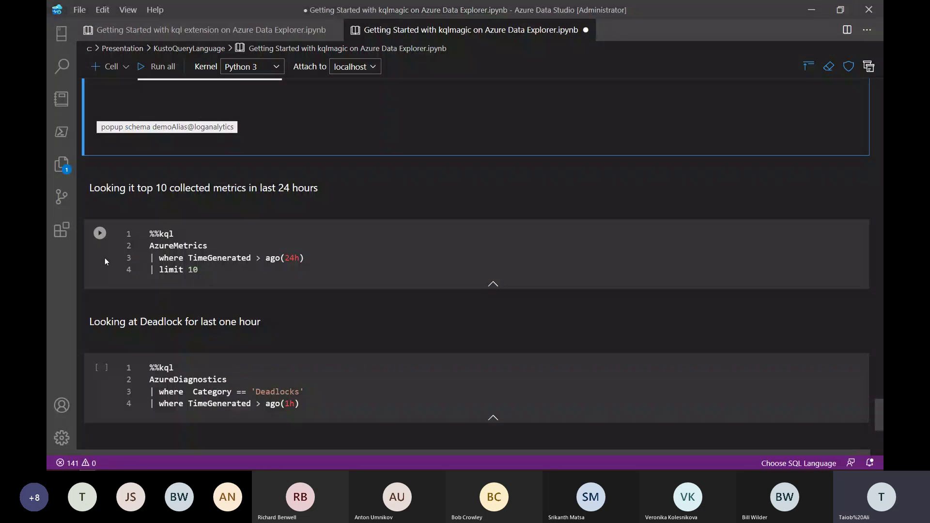
Step: Run the AzureMetrics query for the last 24h with limit 10, and the AzureDiagnostics 'Deadlocks' query for the last 1h
{"action": "left_click", "coordinate": [100, 234]}
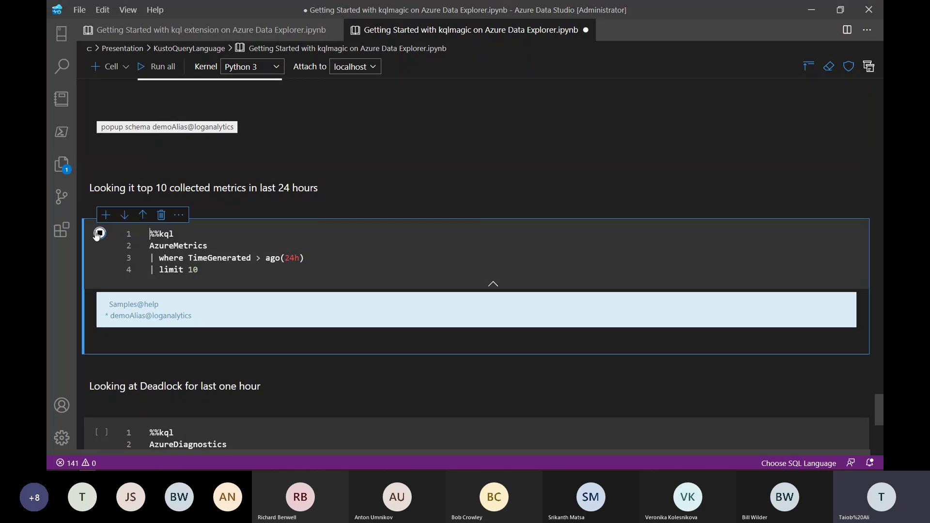
{"action": "scroll", "coordinate": [269, 258], "scroll_direction": "down", "scroll_amount": 4}
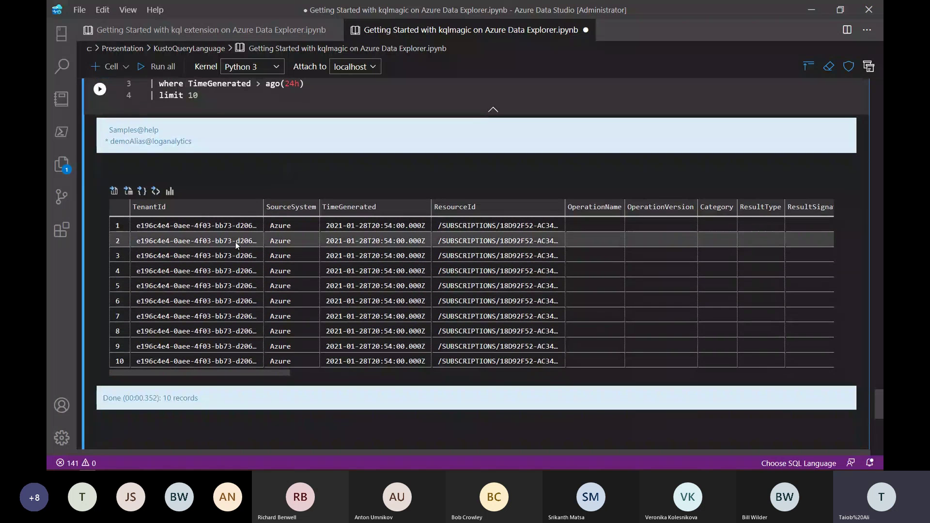
{"action": "scroll", "coordinate": [577, 392], "scroll_direction": "down", "scroll_amount": 5}
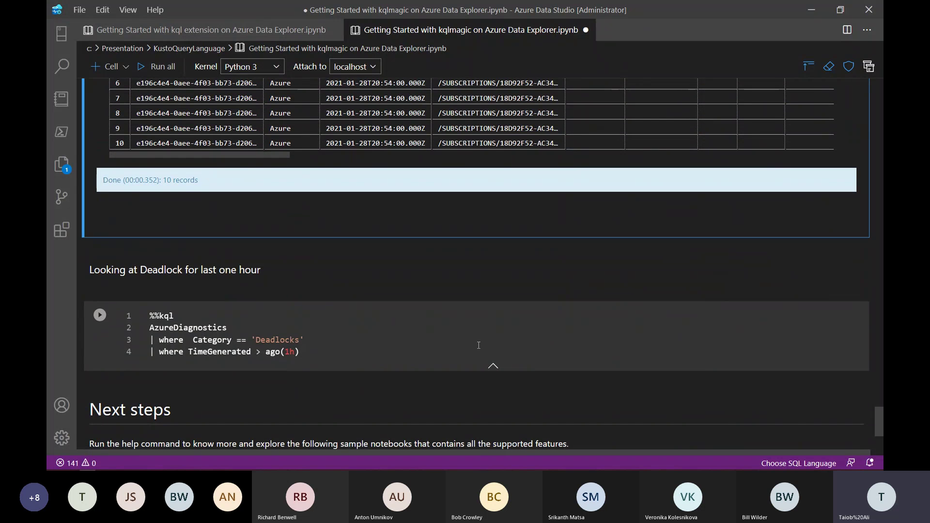
{"action": "scroll", "coordinate": [256, 323], "scroll_direction": "down", "scroll_amount": 2}
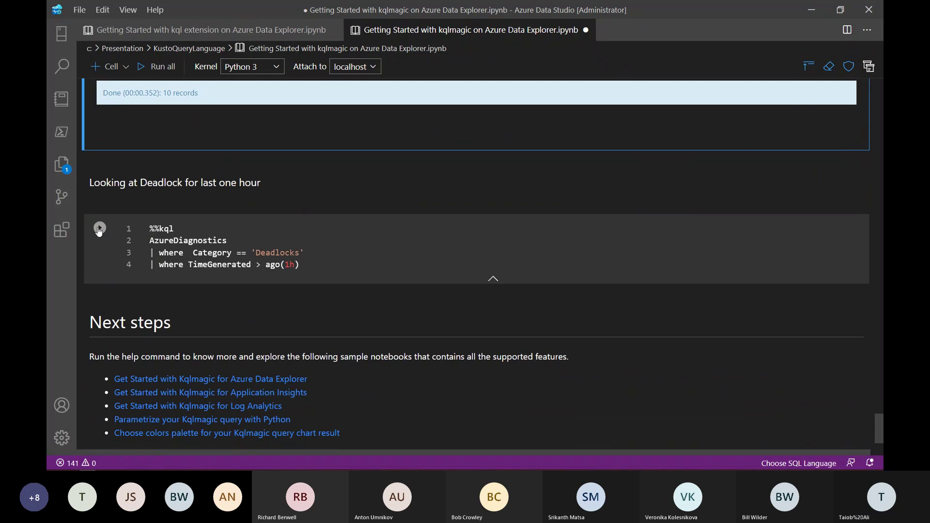
{"action": "left_click", "coordinate": [99, 229]}
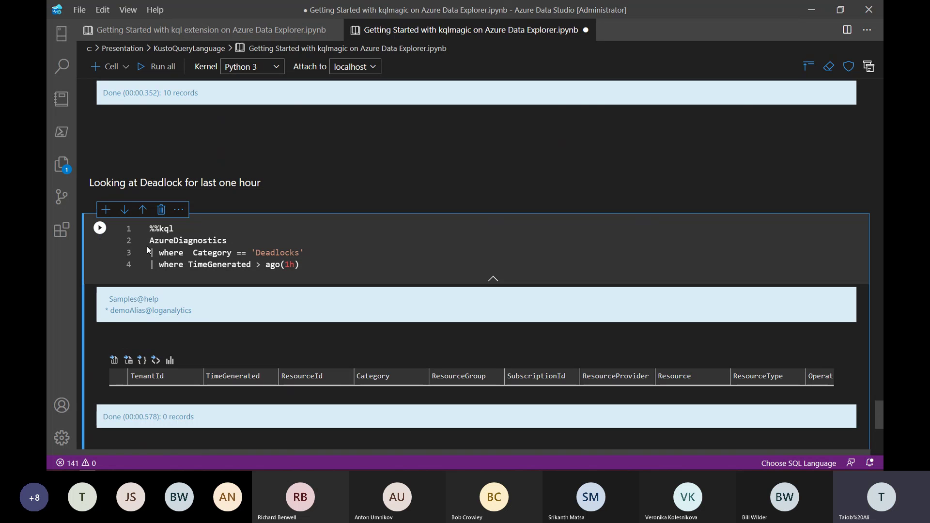
Step: Switch to the Azure portal in Chrome and open the list of alert rules for the Sqlalertdemo2 workspace
{"action": "mouse_move", "coordinate": [130, 450]}
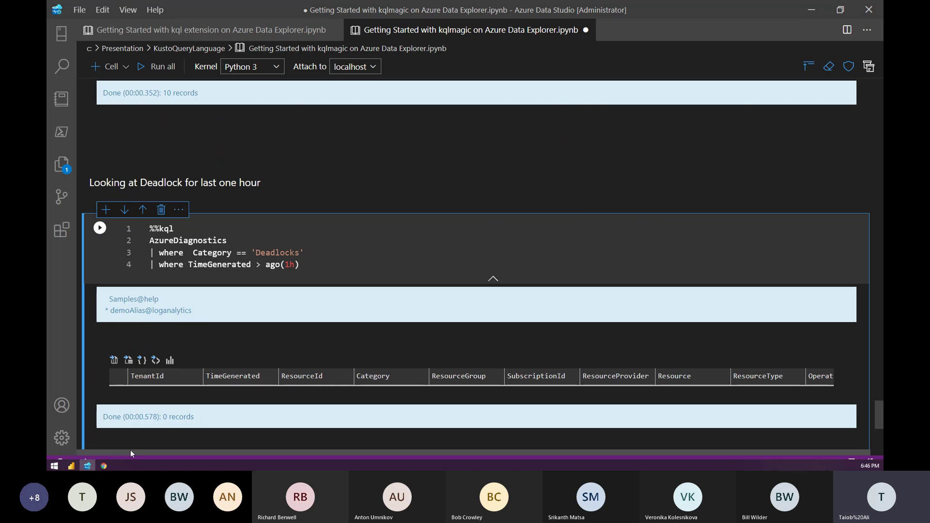
{"action": "left_click", "coordinate": [104, 466]}
{"action": "left_click", "coordinate": [109, 455]}
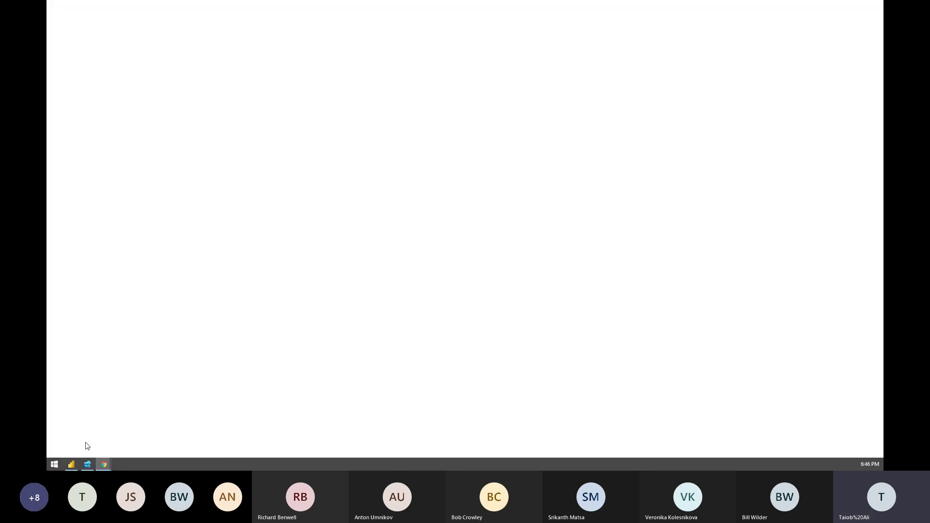
{"action": "scroll", "coordinate": [97, 339], "scroll_direction": "down", "scroll_amount": 2}
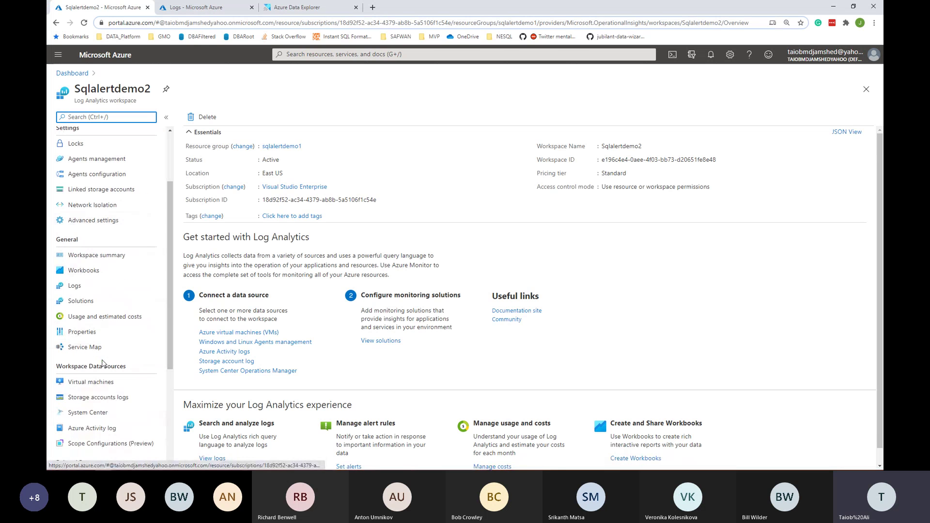
{"action": "scroll", "coordinate": [95, 343], "scroll_direction": "down", "scroll_amount": 4}
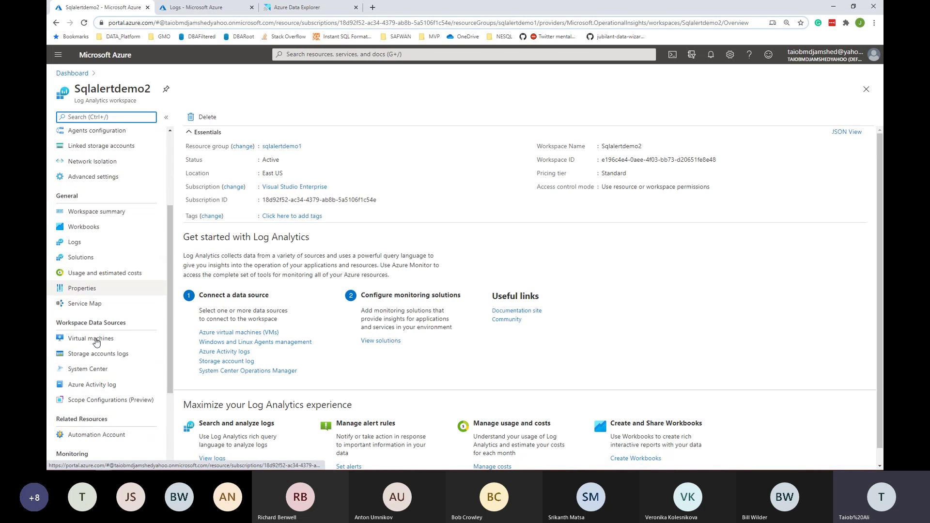
{"action": "left_click", "coordinate": [76, 343]}
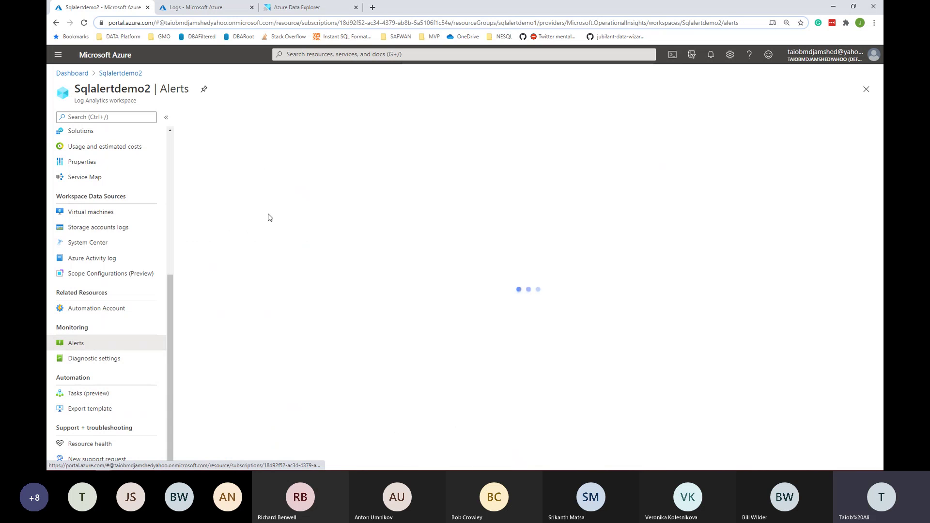
{"action": "left_click", "coordinate": [384, 194]}
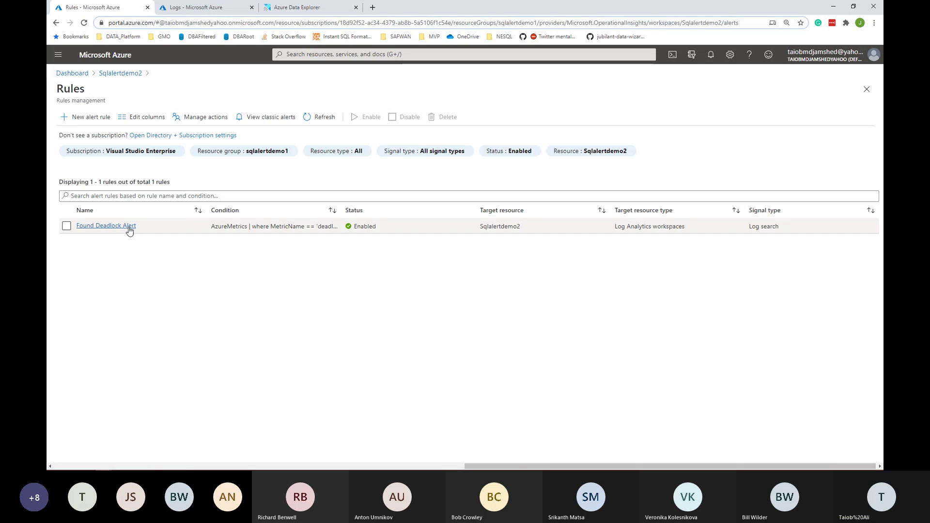
Step: Copy the search query from the Found Deadlock Alert rule's custom log search condition, and return to the notebook in Azure Data Studio
{"action": "left_click", "coordinate": [128, 227]}
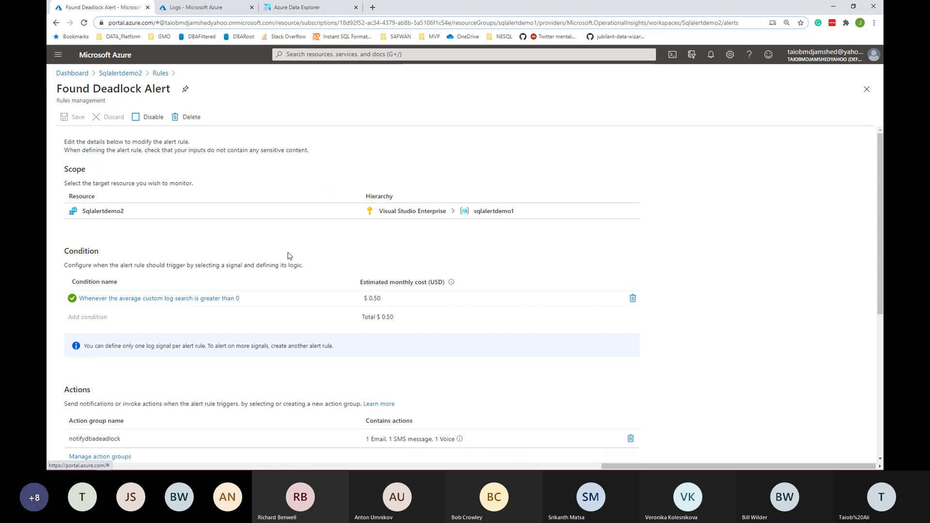
{"action": "left_click", "coordinate": [123, 298]}
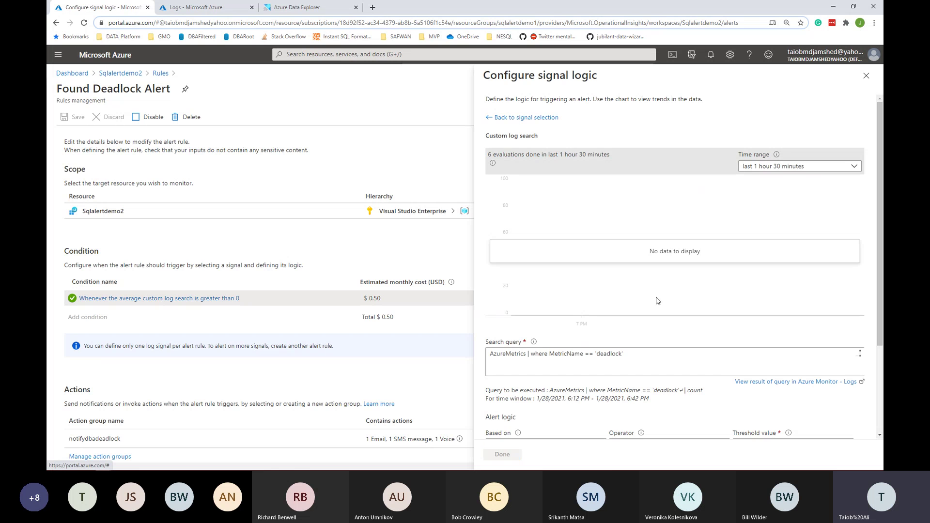
{"action": "left_click_drag", "start_coordinate": [492, 356], "coordinate": [635, 355]}
{"action": "key", "text": "ctrl+c"}
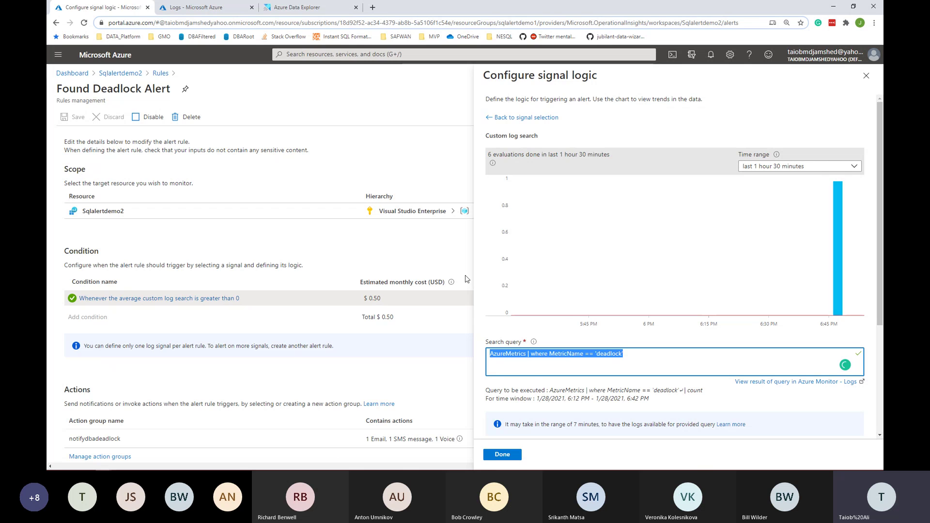
{"action": "key", "text": "alt+Tab"}
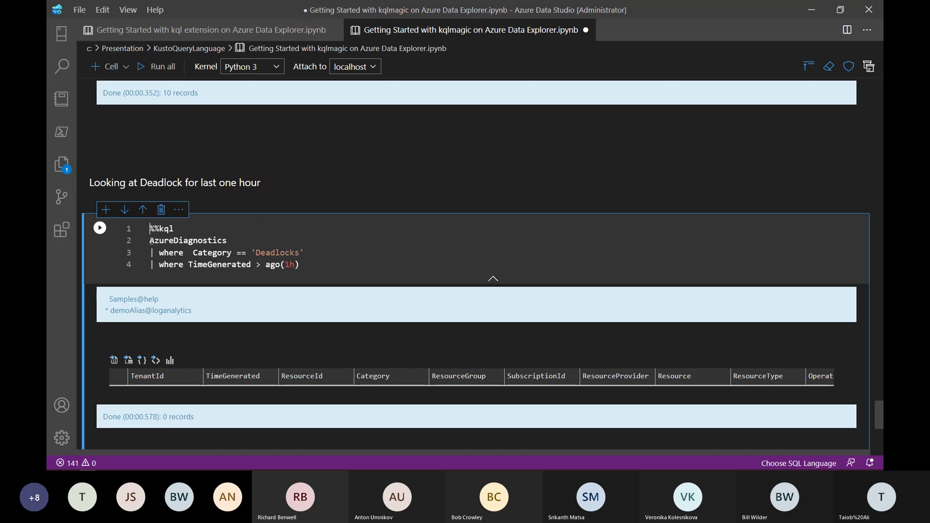
Step: Replace the query in the last-hour deadlock cell with AzureMetrics | where MetricName == 'deadlock', keeping the %%kql line, and run the cell
{"action": "left_click_drag", "start_coordinate": [150, 241], "coordinate": [289, 268]}
{"action": "key", "text": "BackSpace"}
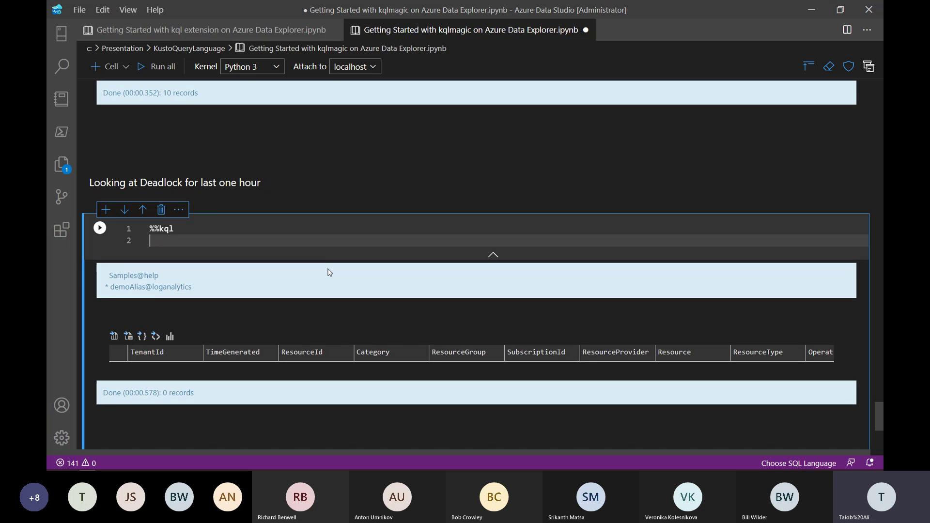
{"action": "key", "text": "ctrl+v"}
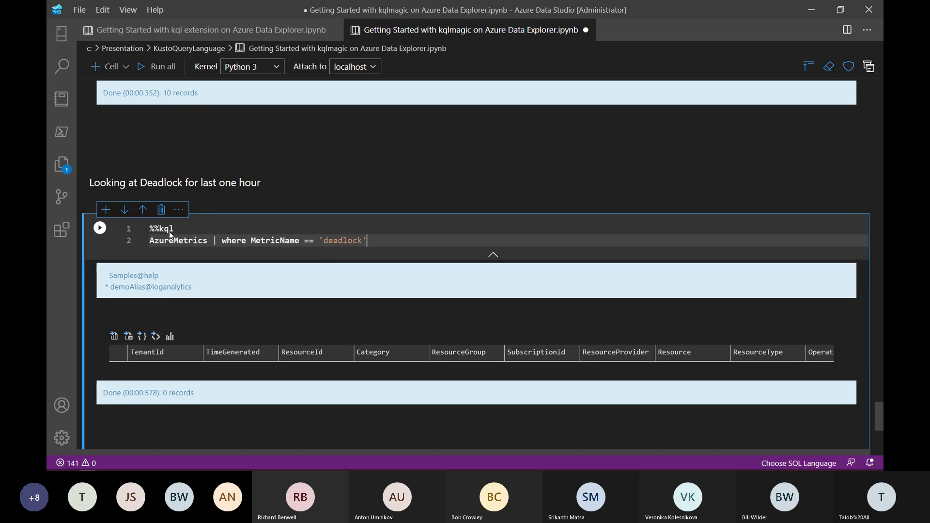
{"action": "left_click", "coordinate": [100, 228]}
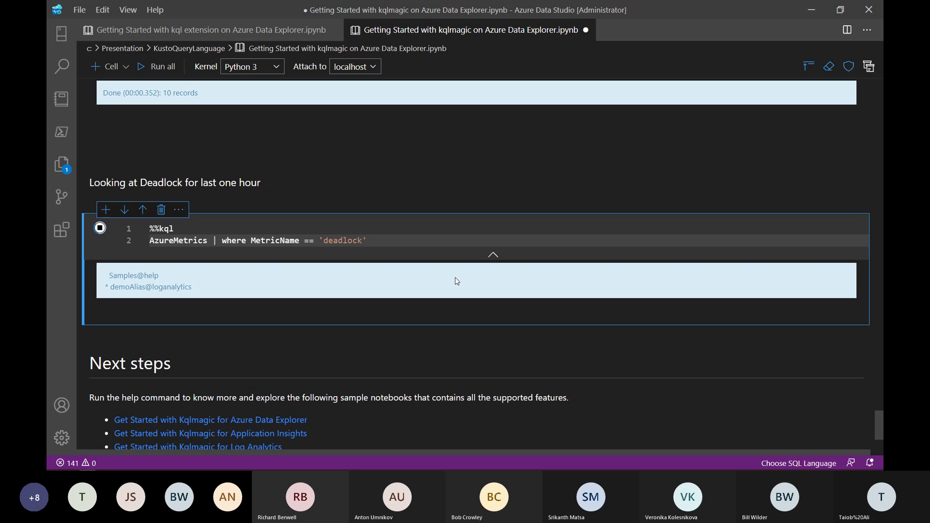
{"action": "scroll", "coordinate": [405, 295], "scroll_direction": "down", "scroll_amount": 3}
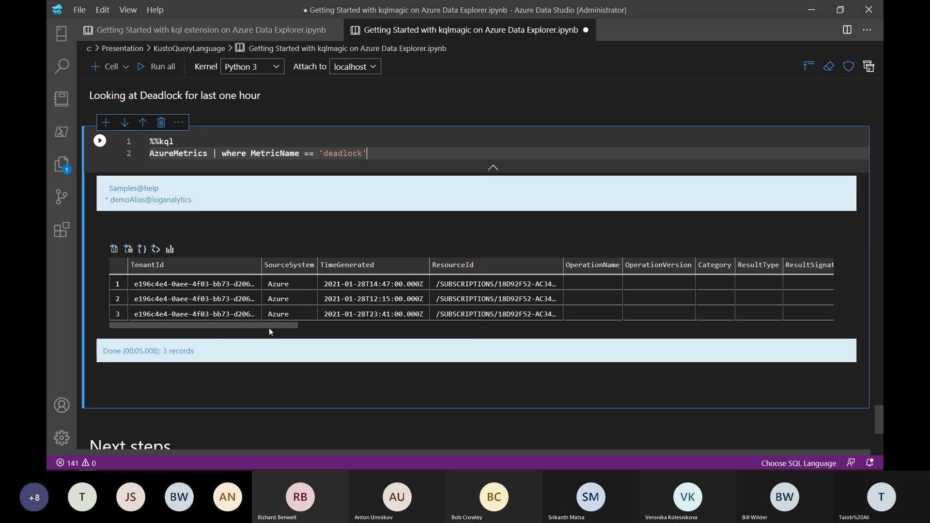
{"action": "scroll", "coordinate": [271, 330], "scroll_direction": "down", "scroll_amount": 1}
{"action": "scroll", "coordinate": [290, 334], "scroll_direction": "down", "scroll_amount": 4}
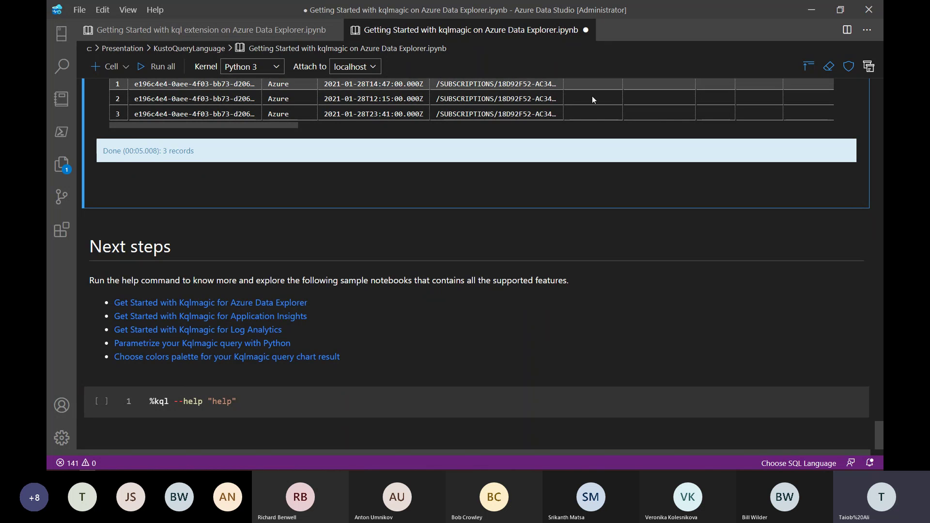
Step: Set the kernel of the kql extension notebook to Kusto, and check the installed Kusto (KQL) extension
{"action": "left_click", "coordinate": [205, 31]}
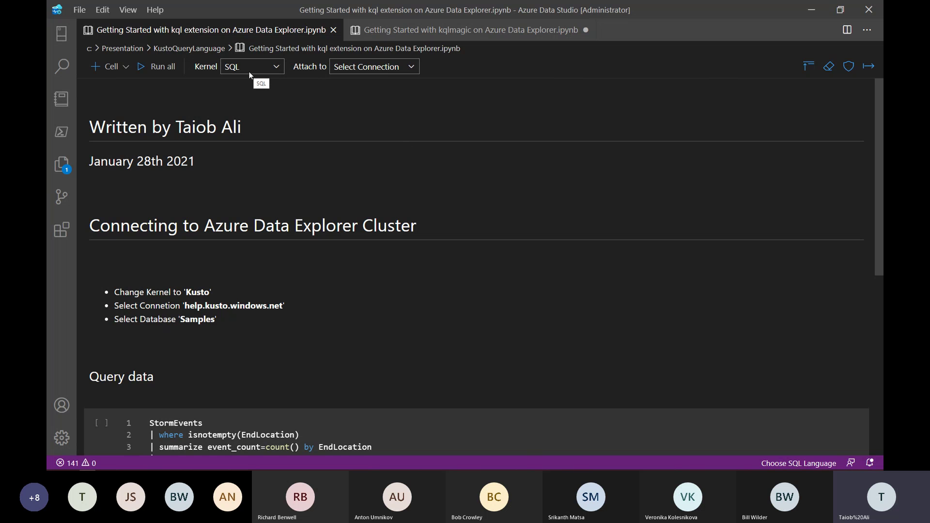
{"action": "left_click", "coordinate": [279, 69]}
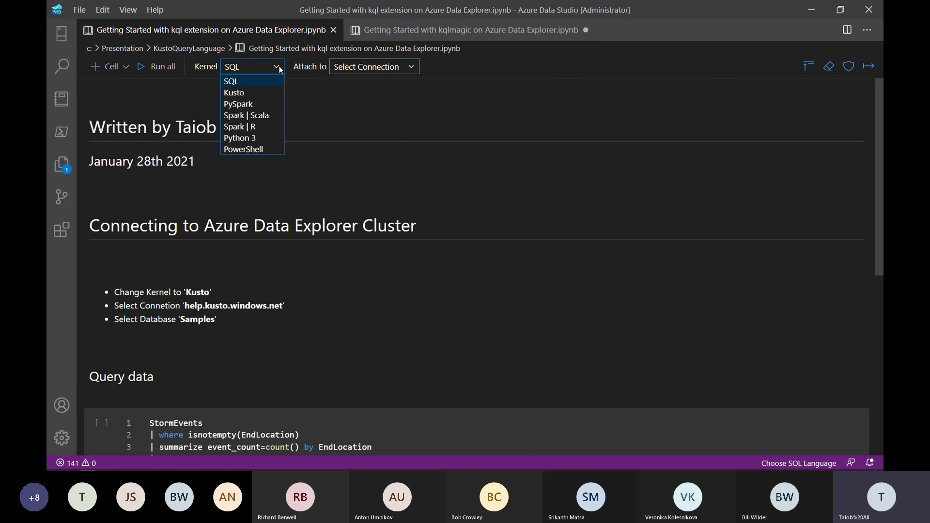
{"action": "left_click", "coordinate": [241, 97]}
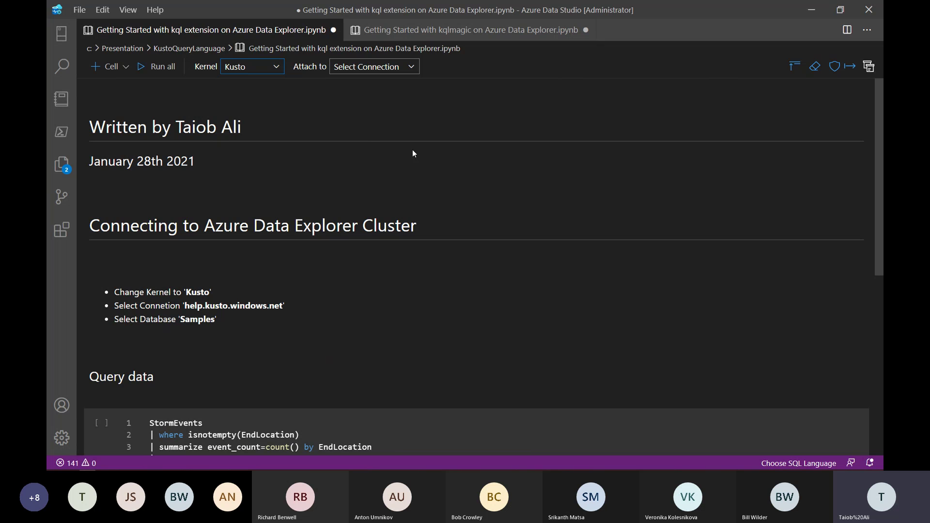
{"action": "left_click", "coordinate": [61, 233]}
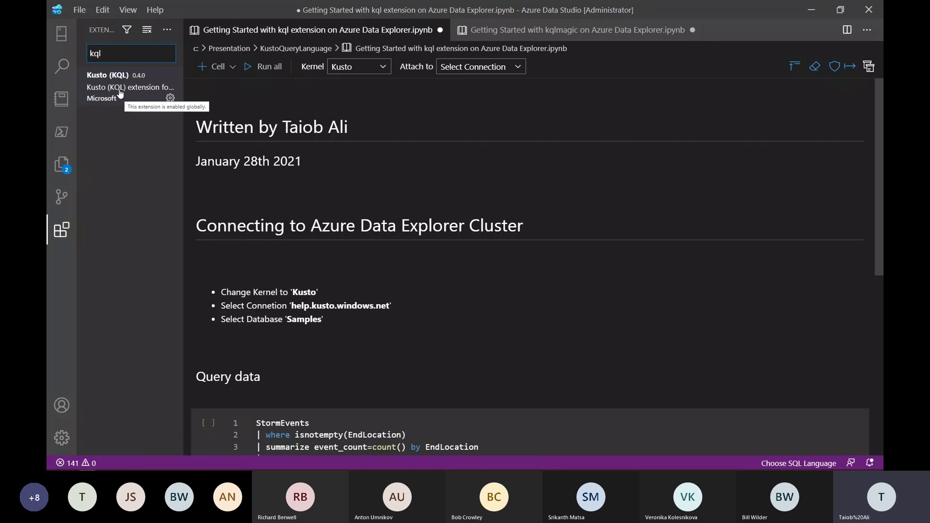
{"action": "left_click", "coordinate": [65, 234]}
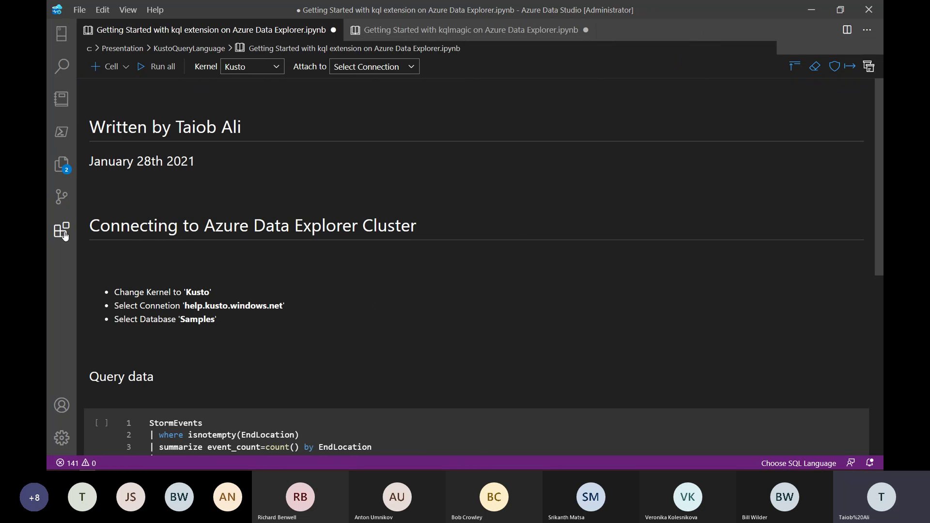
{"action": "scroll", "coordinate": [298, 203], "scroll_direction": "down", "scroll_amount": 3}
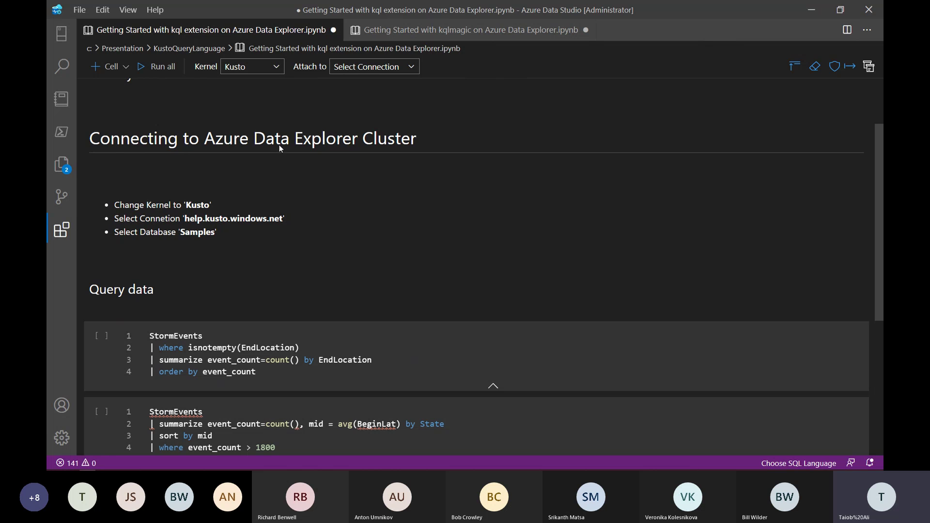
{"action": "left_click", "coordinate": [412, 68]}
{"action": "left_click", "coordinate": [376, 93]}
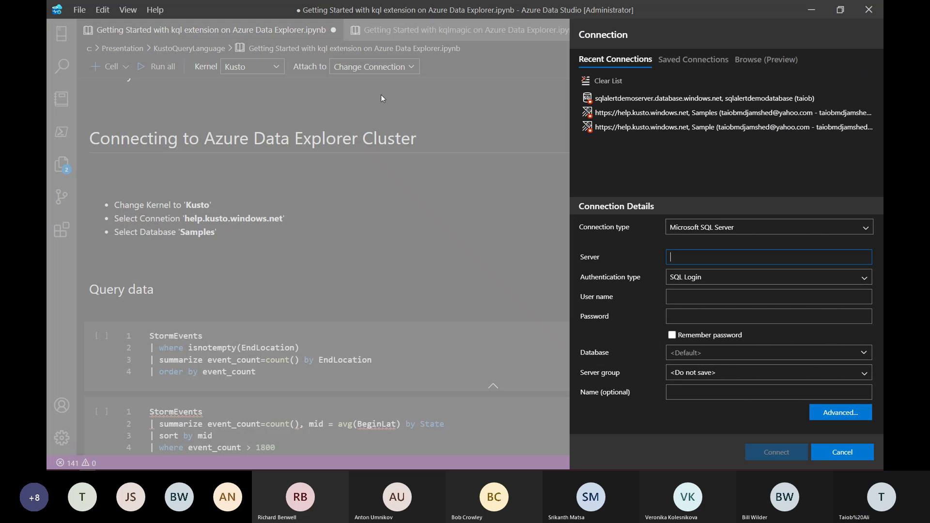
{"action": "left_click", "coordinate": [613, 112]}
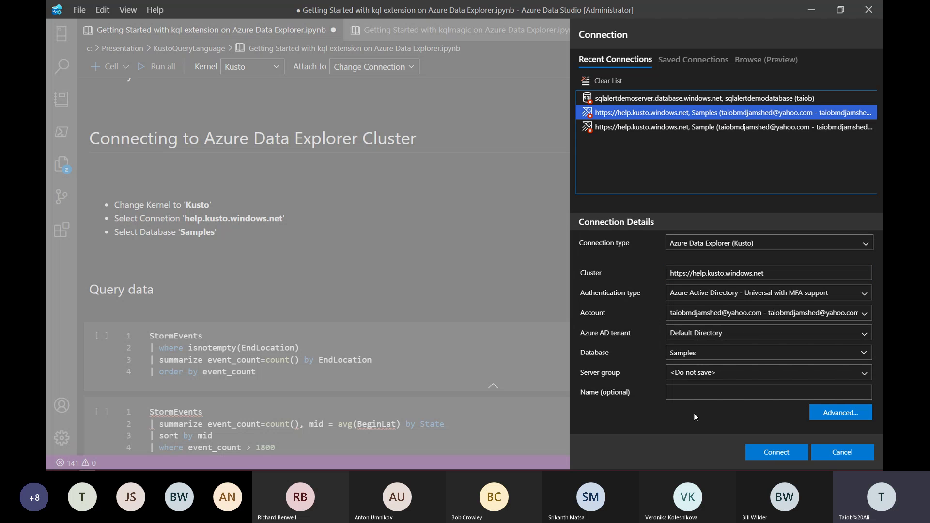
{"action": "left_click", "coordinate": [771, 454]}
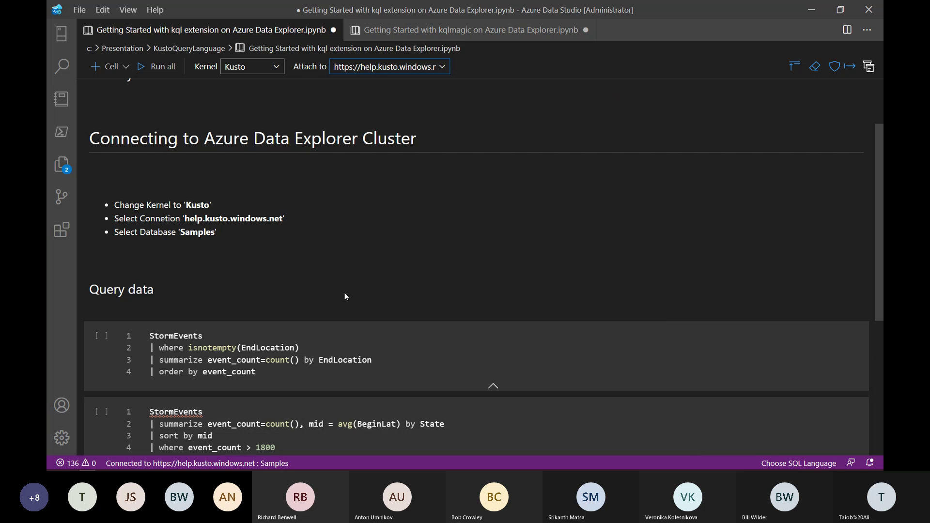
Step: Run both StormEvents queries under Query data: event count by EndLocation, and states with event_count > 1800
{"action": "scroll", "coordinate": [345, 290], "scroll_direction": "down", "scroll_amount": 3}
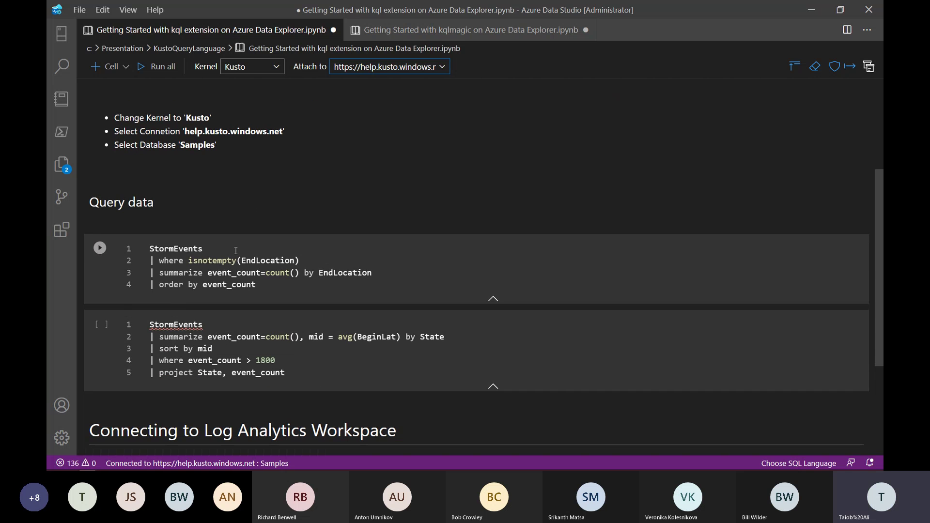
{"action": "scroll", "coordinate": [219, 243], "scroll_direction": "down", "scroll_amount": 1}
{"action": "left_click", "coordinate": [100, 204]}
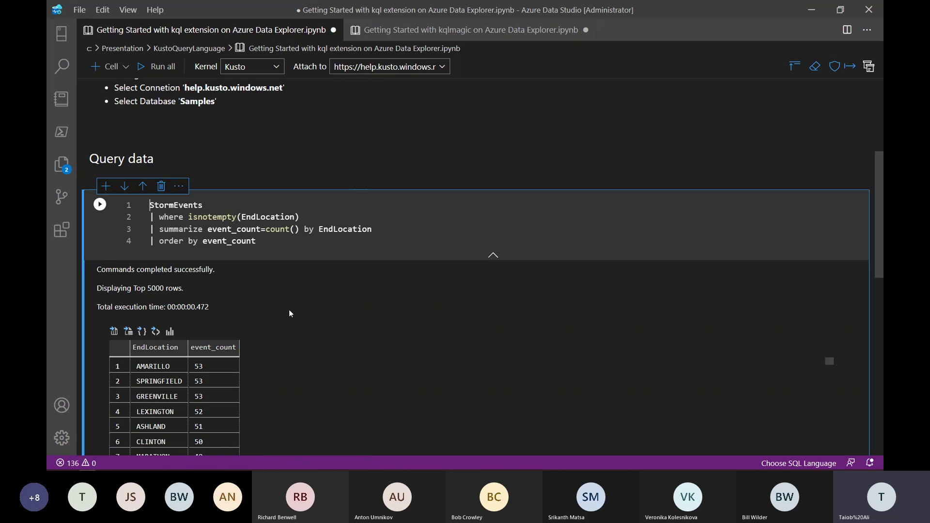
{"action": "scroll", "coordinate": [290, 314], "scroll_direction": "down", "scroll_amount": 5}
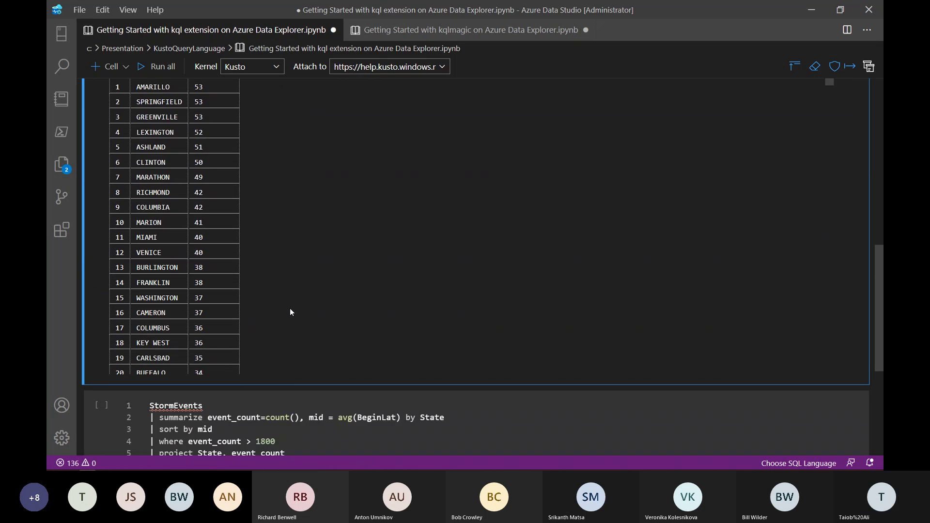
{"action": "scroll", "coordinate": [290, 312], "scroll_direction": "down", "scroll_amount": 3}
{"action": "left_click", "coordinate": [100, 251]}
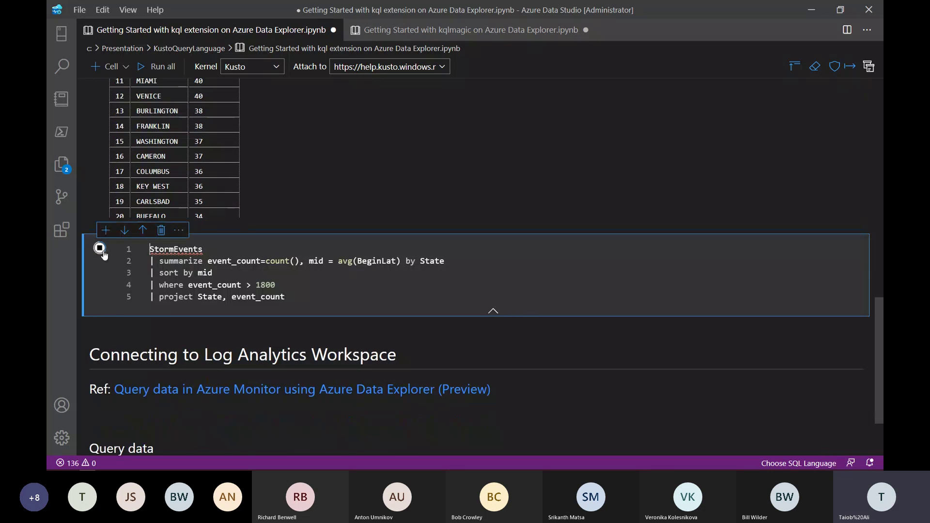
{"action": "scroll", "coordinate": [379, 312], "scroll_direction": "down", "scroll_amount": 6}
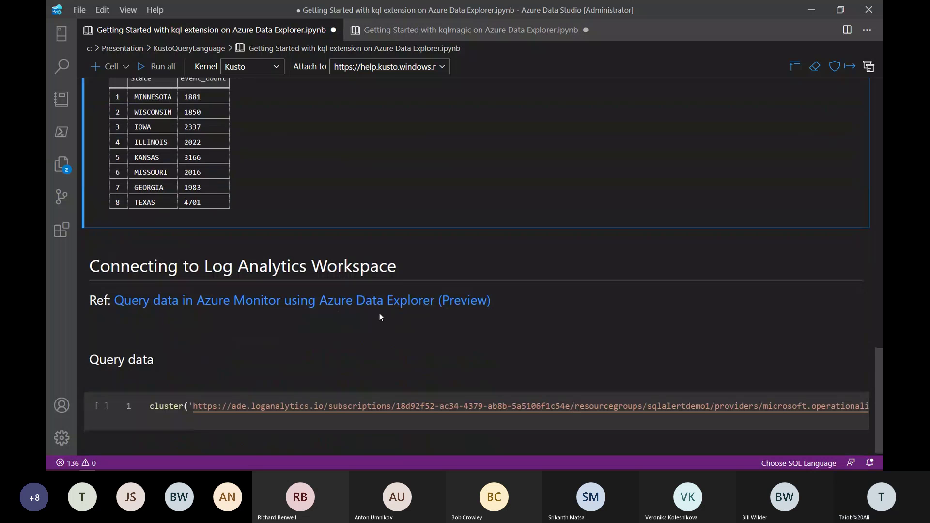
Step: Examine the full cluster() query in the Log Analytics Workspace section, from the workspace URL to the database and table parts
{"action": "scroll", "coordinate": [379, 317], "scroll_direction": "down", "scroll_amount": 1}
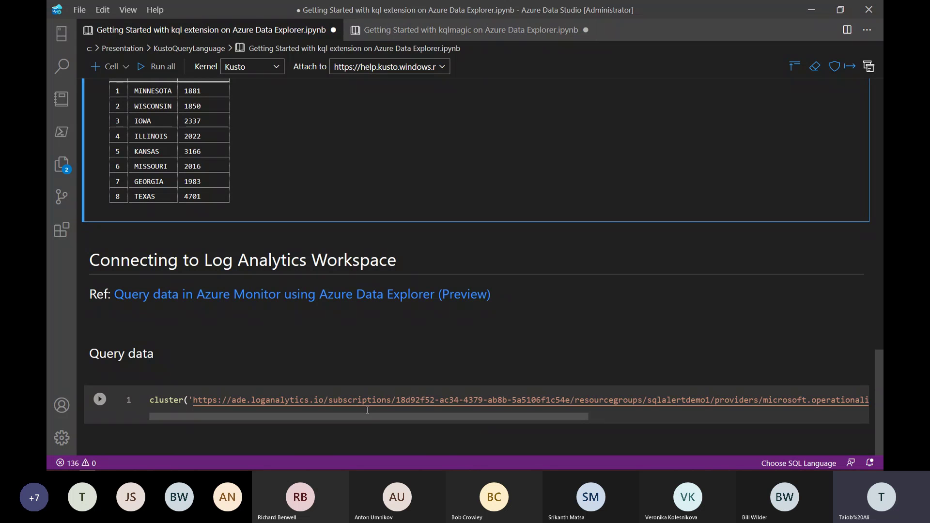
{"action": "left_click", "coordinate": [160, 402]}
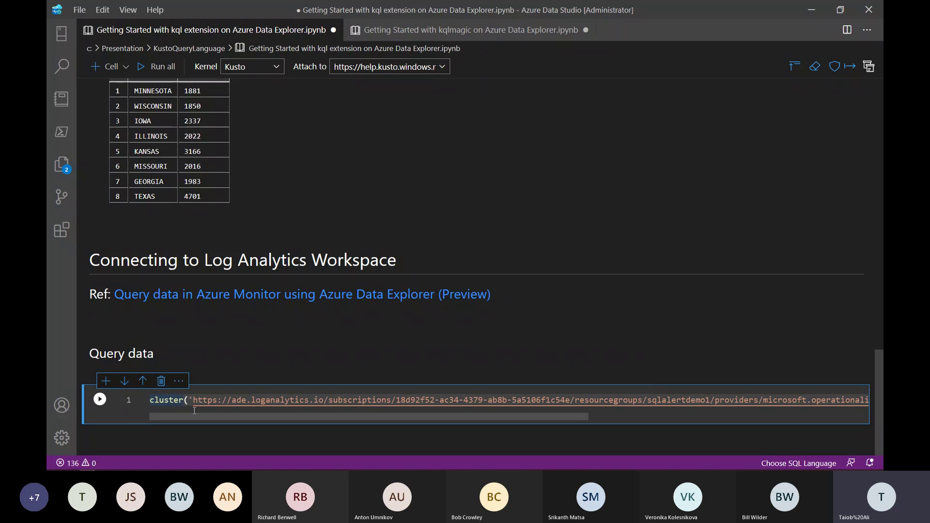
{"action": "left_click", "coordinate": [218, 401]}
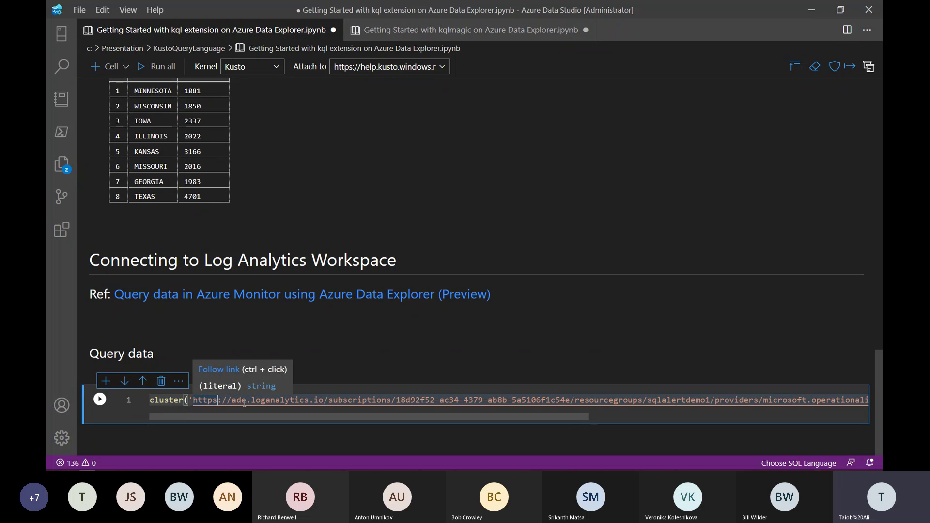
{"action": "left_click", "coordinate": [244, 402]}
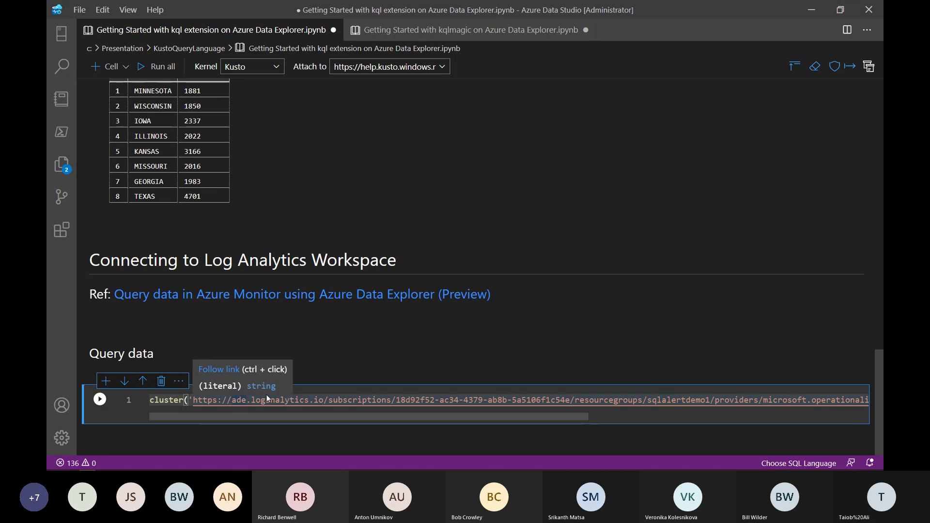
{"action": "triple_click", "coordinate": [160, 404]}
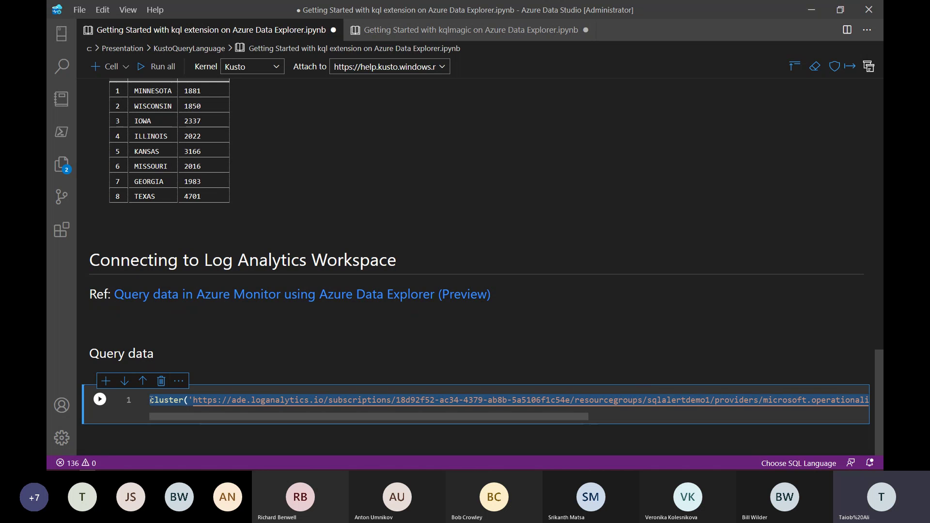
{"action": "left_click", "coordinate": [472, 403]}
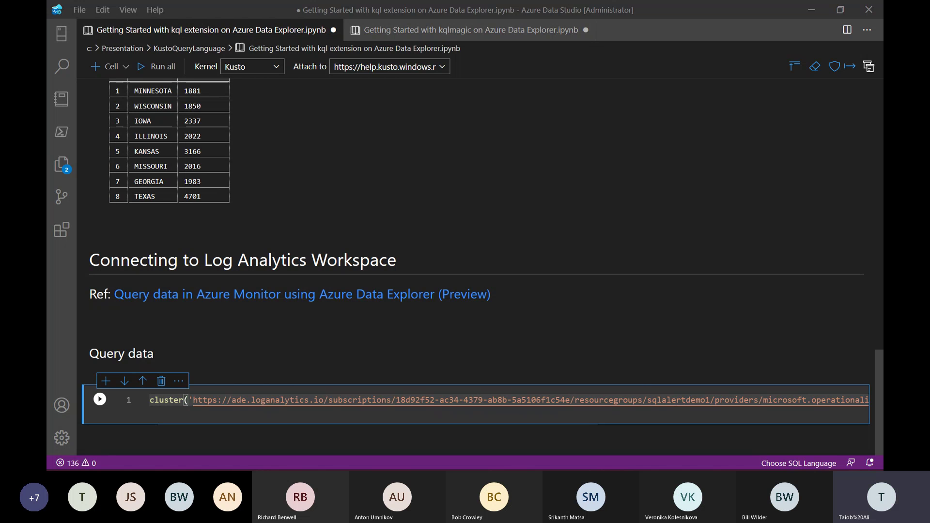
{"action": "left_click", "coordinate": [151, 400]}
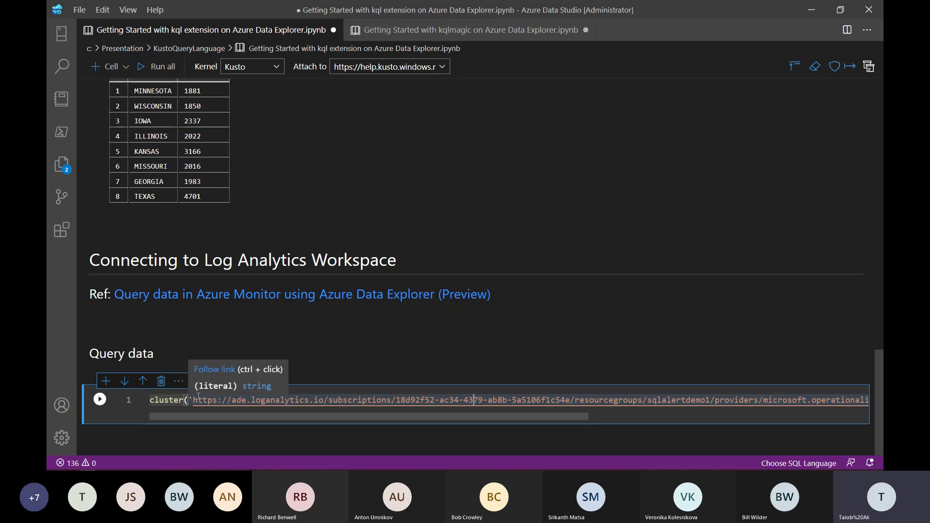
{"action": "key", "text": "End"}
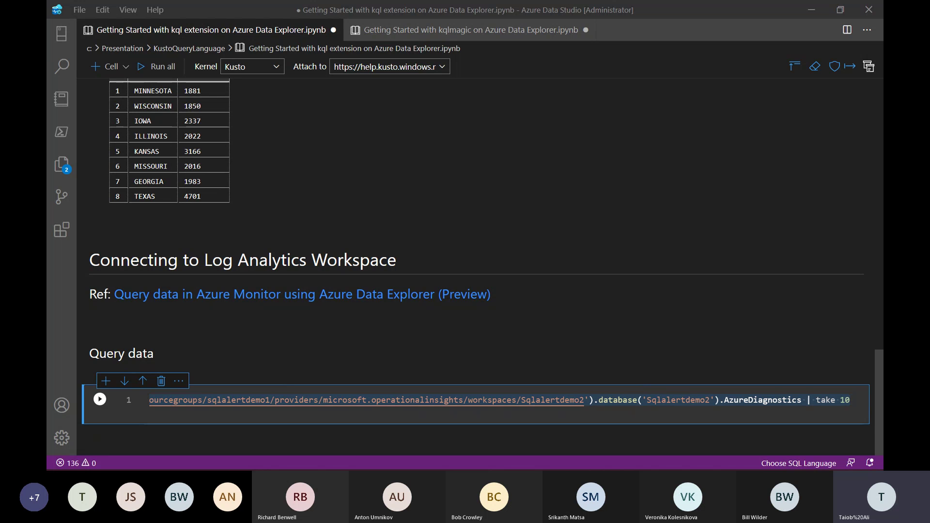
{"action": "triple_click", "coordinate": [265, 398]}
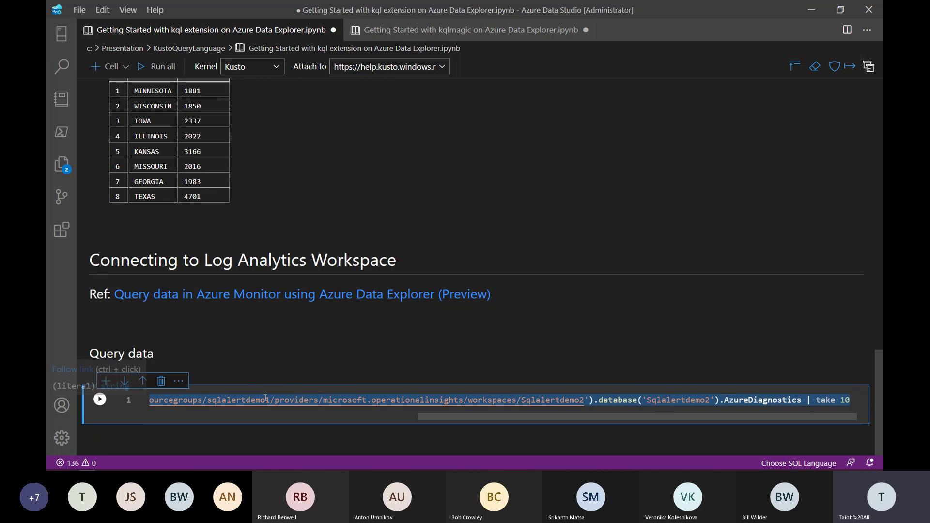
{"action": "left_click", "coordinate": [265, 398]}
{"action": "left_click_drag", "start_coordinate": [462, 421], "coordinate": [480, 440]}
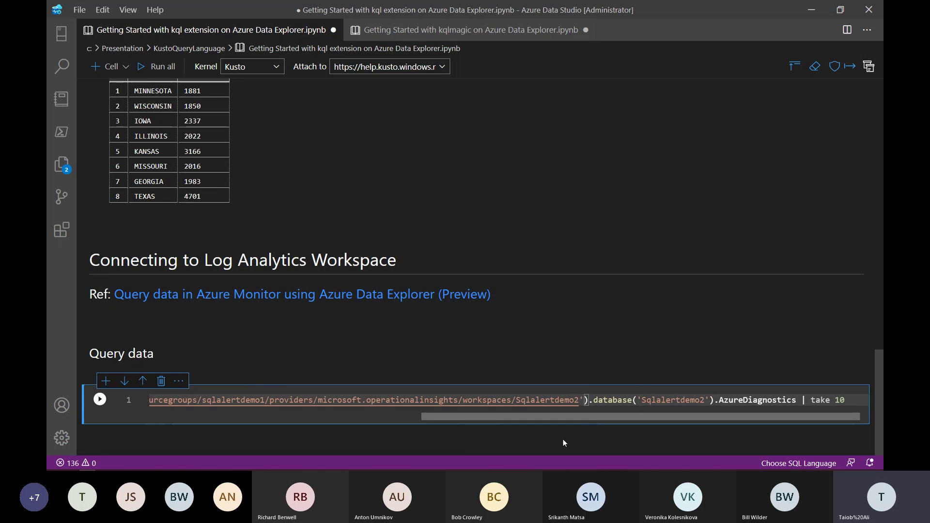
{"action": "left_click_drag", "start_coordinate": [563, 443], "coordinate": [615, 406]}
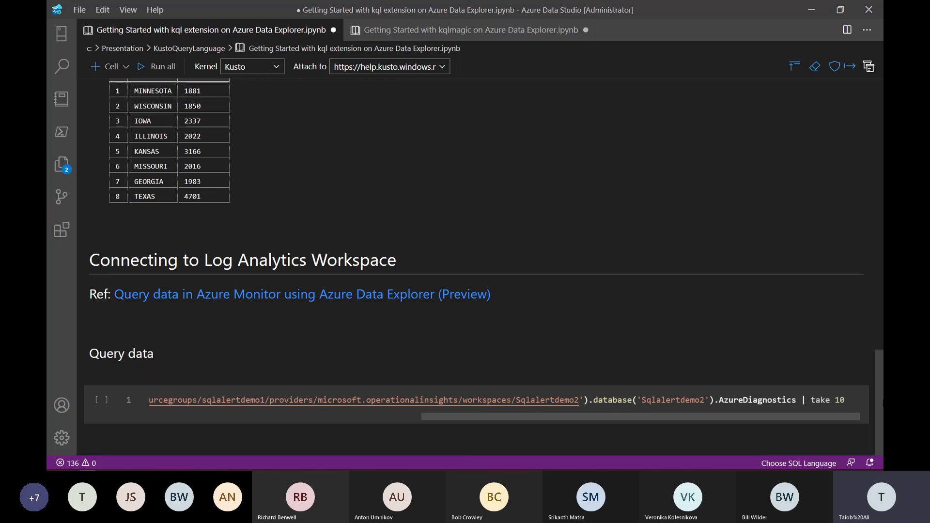
{"action": "left_click_drag", "start_coordinate": [737, 417], "coordinate": [337, 447]}
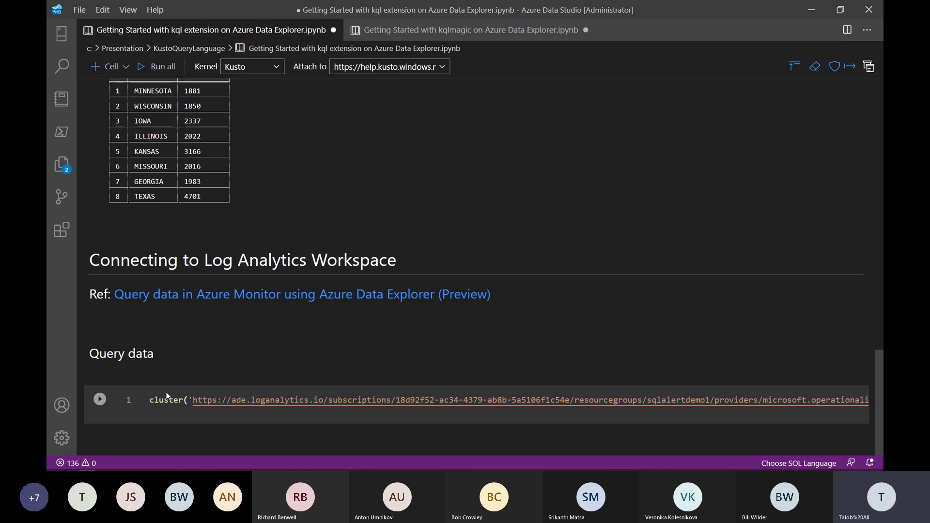
Step: Run the cluster query that takes 10 AzureDiagnostics rows from Sqlalertdemo2, and switch to the Deadlock Found alert e-mail in Chrome
{"action": "left_click", "coordinate": [100, 400]}
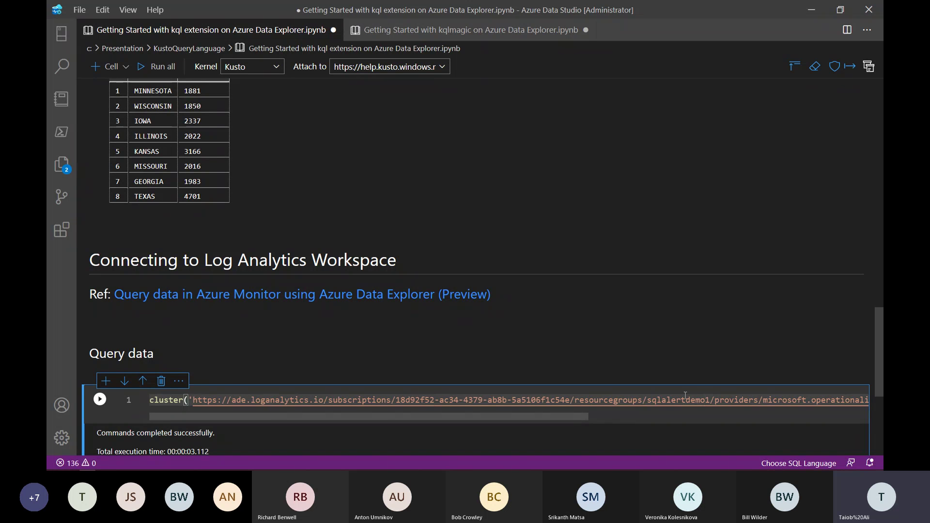
{"action": "scroll", "coordinate": [685, 394], "scroll_direction": "down", "scroll_amount": 3}
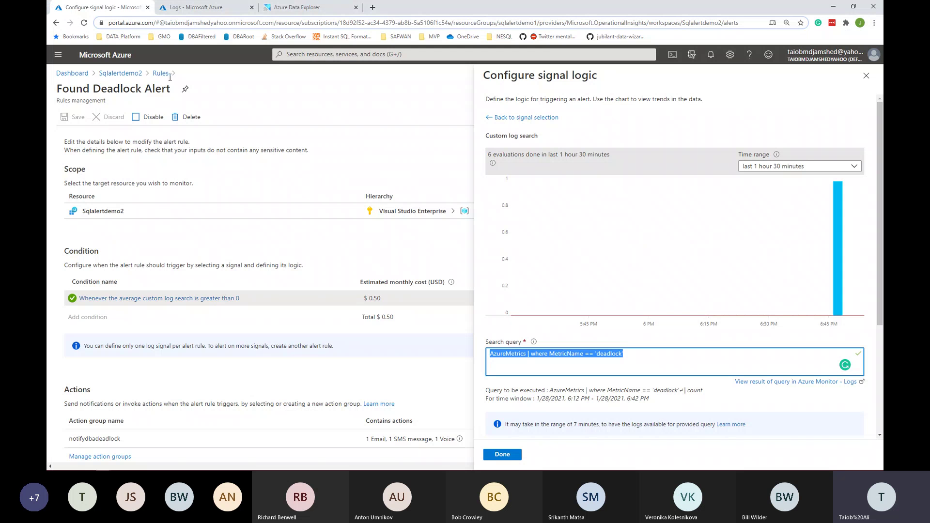
{"action": "key", "text": "alt+Tab"}
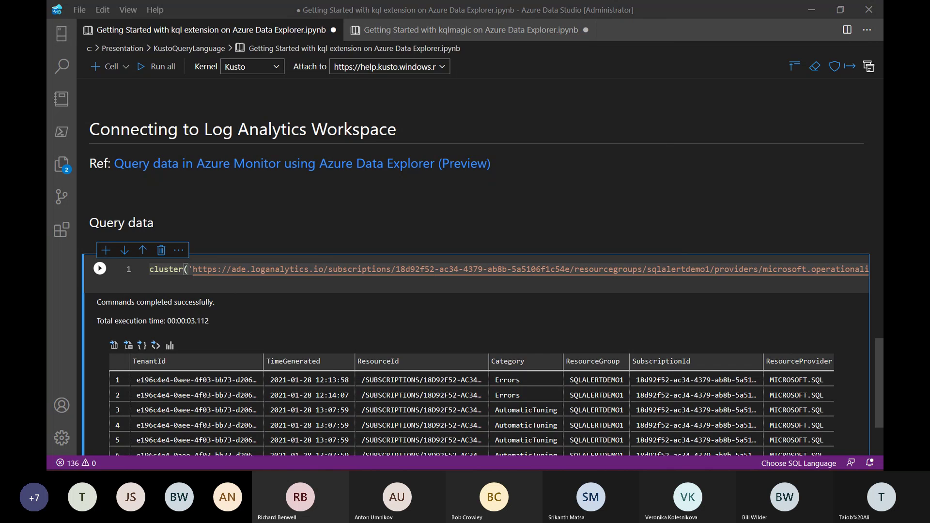
{"action": "key", "text": "alt+Tab"}
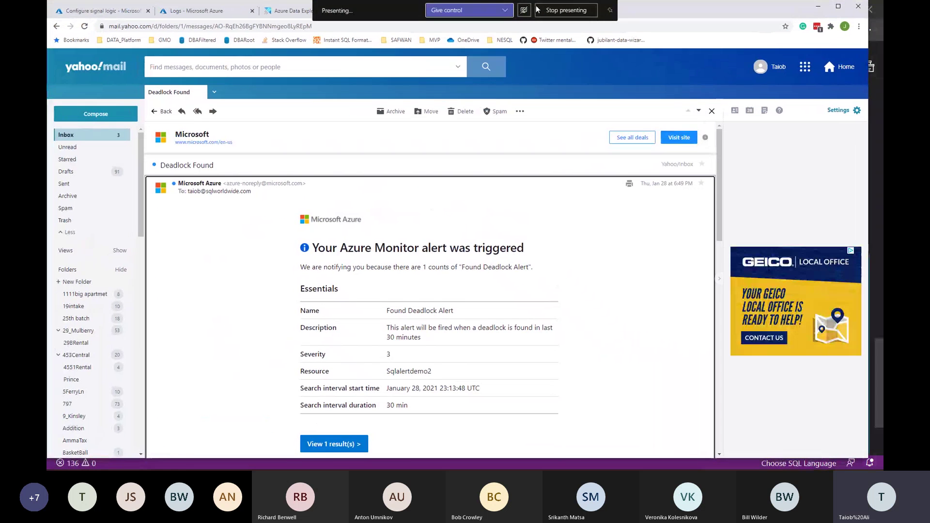
Step: Examine the Deadlock Found alert e-mail from the Essentials and search query through the Insights result fields to the footer
{"action": "scroll", "coordinate": [509, 264], "scroll_direction": "down", "scroll_amount": 2}
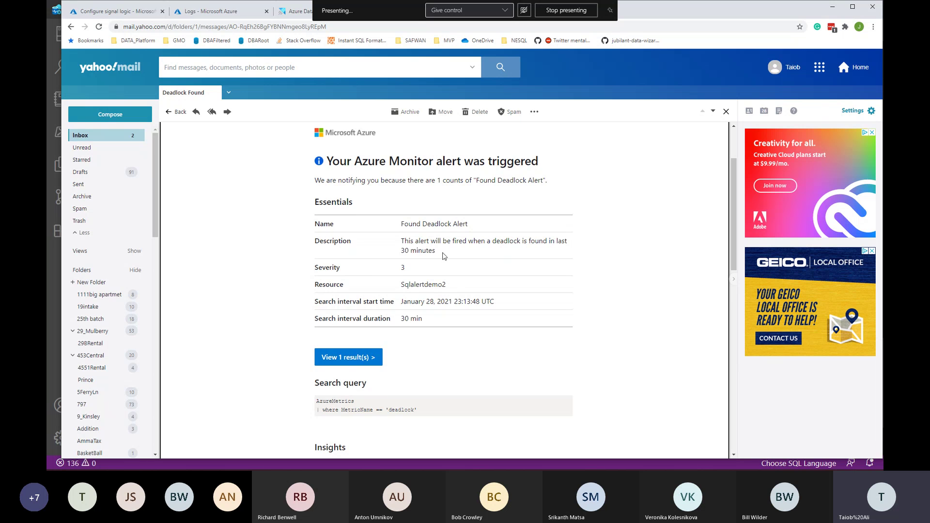
{"action": "scroll", "coordinate": [445, 256], "scroll_direction": "down", "scroll_amount": 8}
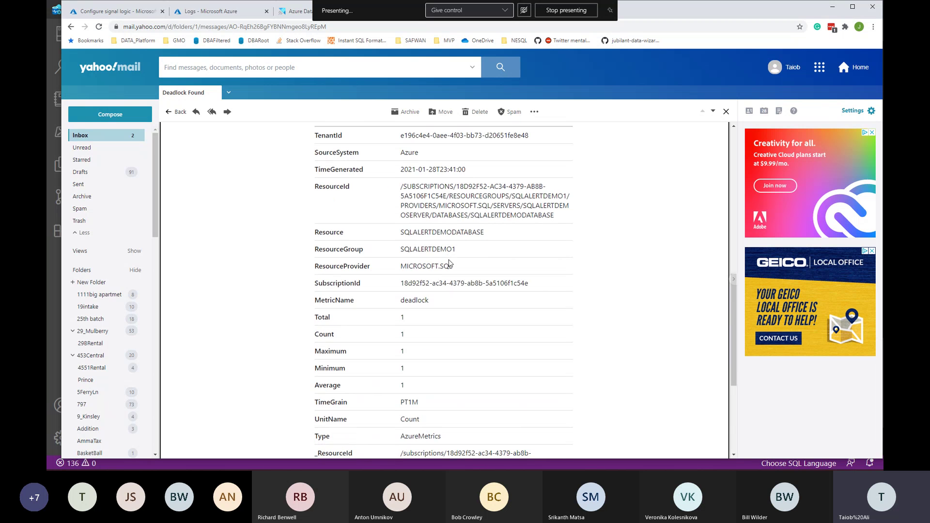
{"action": "scroll", "coordinate": [450, 264], "scroll_direction": "down", "scroll_amount": 5}
{"action": "scroll", "coordinate": [450, 260], "scroll_direction": "up", "scroll_amount": 3}
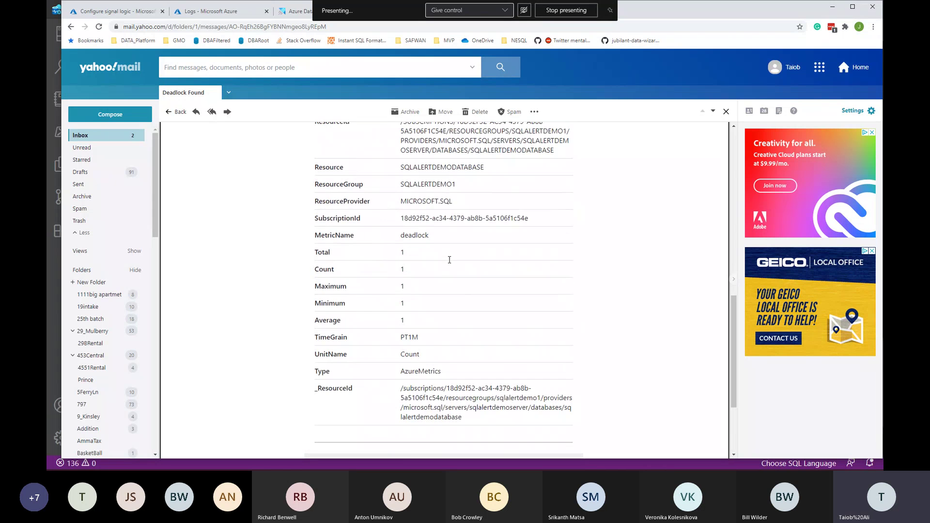
{"action": "scroll", "coordinate": [450, 261], "scroll_direction": "up", "scroll_amount": 3}
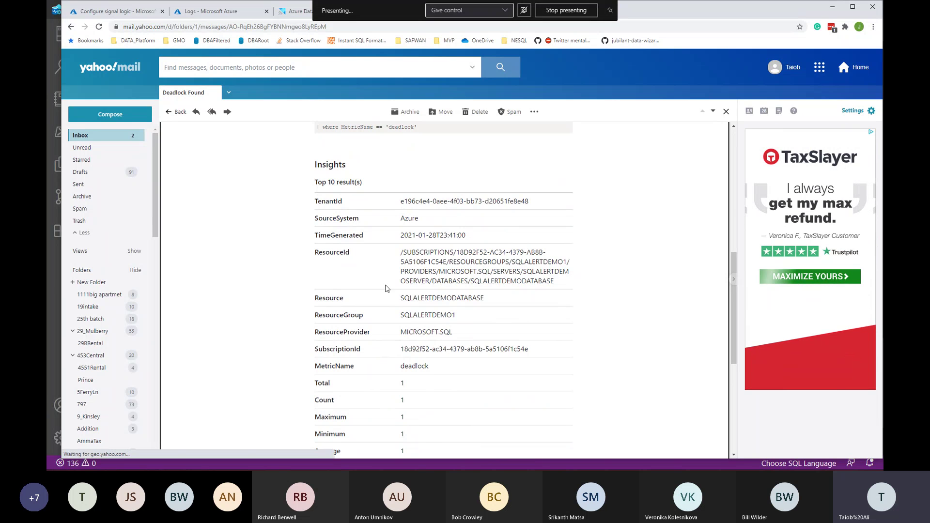
{"action": "scroll", "coordinate": [469, 296], "scroll_direction": "down", "scroll_amount": 1}
{"action": "scroll", "coordinate": [469, 296], "scroll_direction": "down", "scroll_amount": 2}
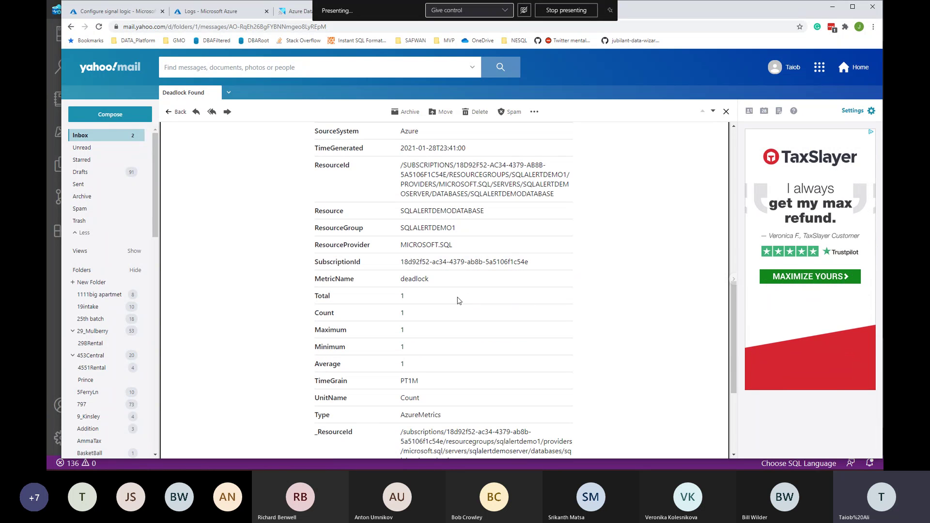
{"action": "scroll", "coordinate": [463, 311], "scroll_direction": "down", "scroll_amount": 3}
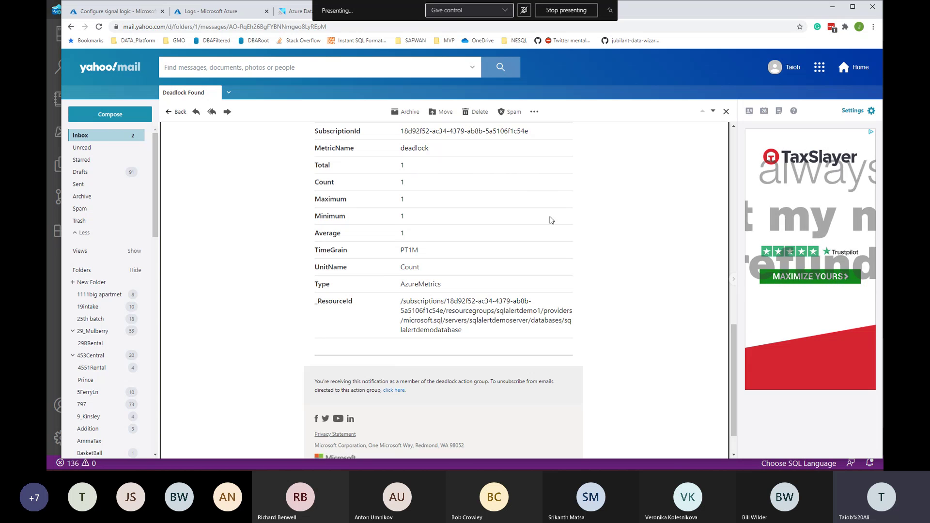
{"action": "scroll", "coordinate": [529, 293], "scroll_direction": "down", "scroll_amount": 1}
{"action": "scroll", "coordinate": [530, 293], "scroll_direction": "up", "scroll_amount": 15}
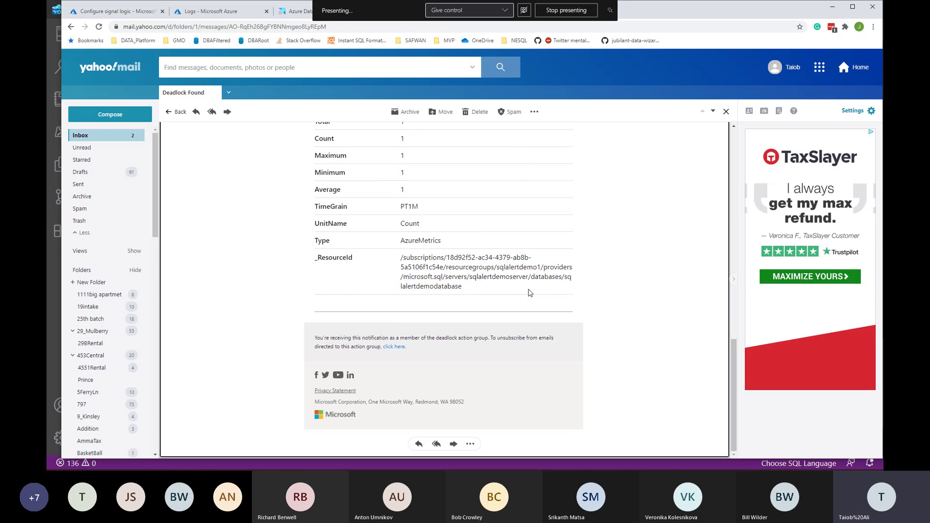
{"action": "scroll", "coordinate": [518, 262], "scroll_direction": "up", "scroll_amount": 1}
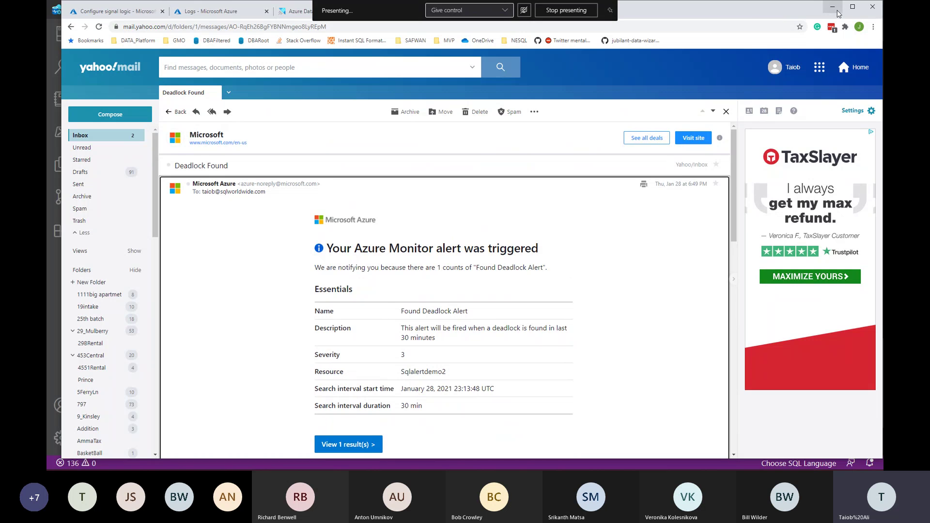
Step: Close the mail page, maximize the browser window and close the Configure signal logic pane of the Found Deadlock Alert rule
{"action": "left_click_drag", "start_coordinate": [749, 17], "coordinate": [757, 80]}
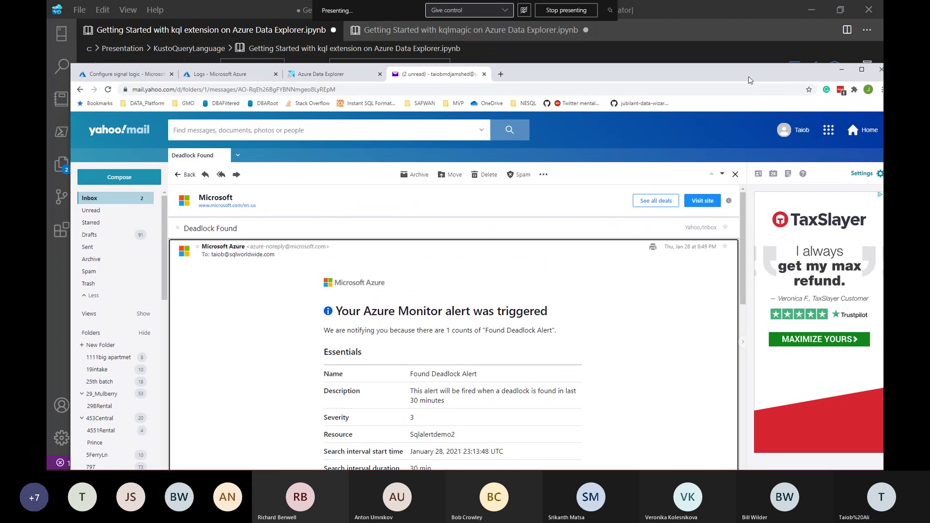
{"action": "left_click", "coordinate": [484, 73]}
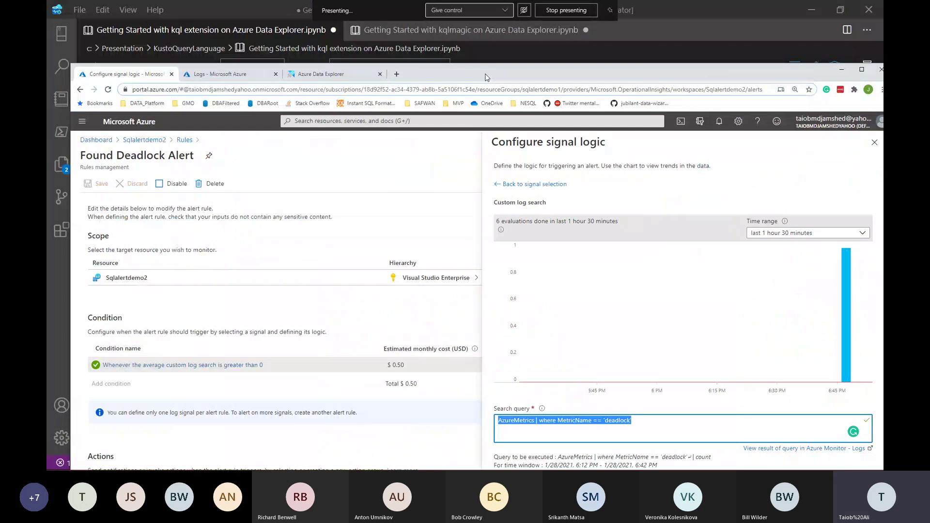
{"action": "left_click", "coordinate": [862, 69]}
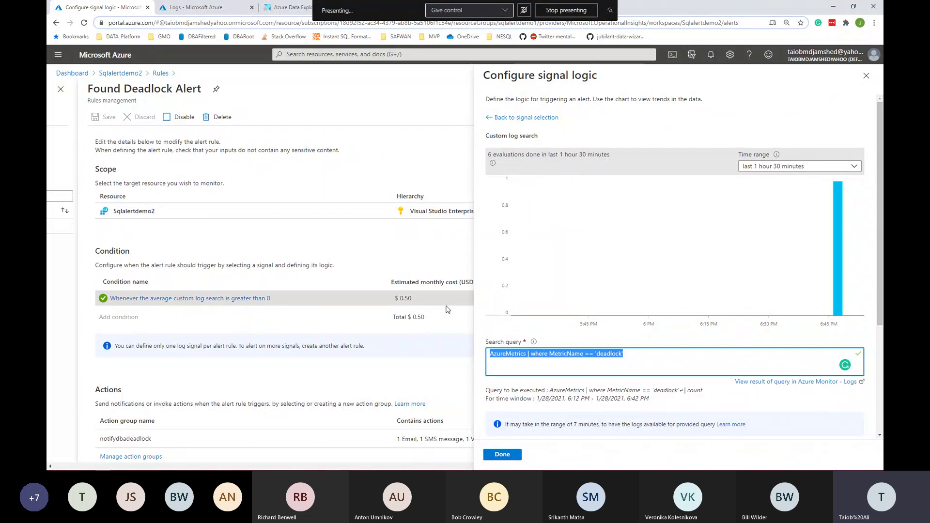
{"action": "left_click", "coordinate": [866, 76]}
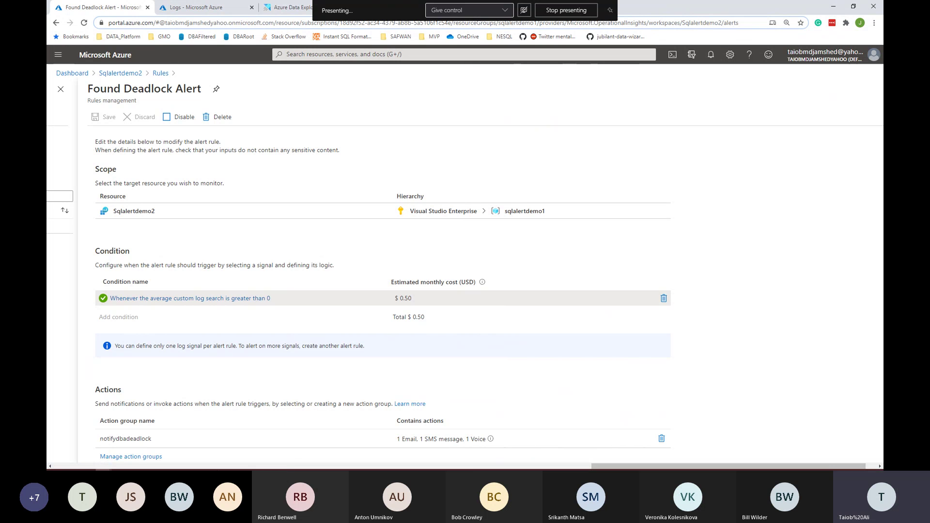
Step: Switch to Azure Data Studio and review the KustoQueryLanguage folder's files from 01_portal.csl to 06_exportingData.csl without opening any
{"action": "left_click", "coordinate": [87, 466]}
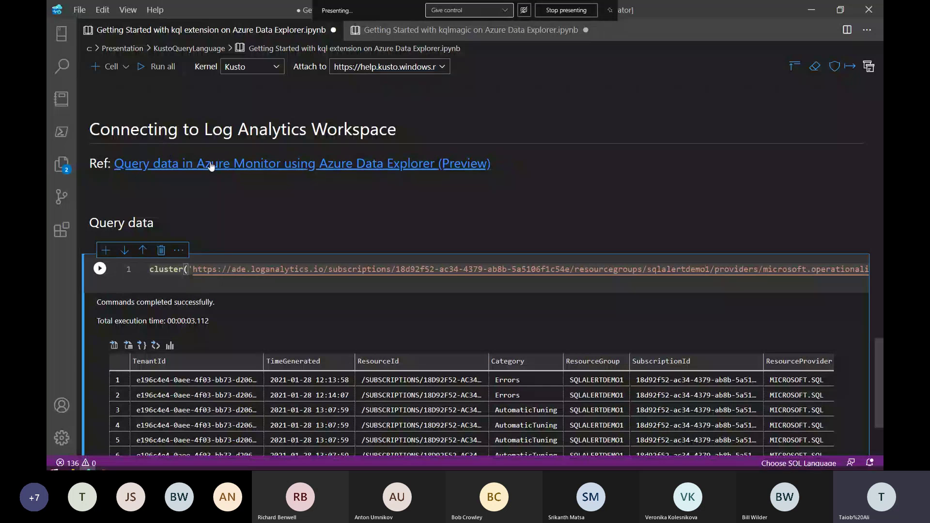
{"action": "left_click", "coordinate": [80, 11]}
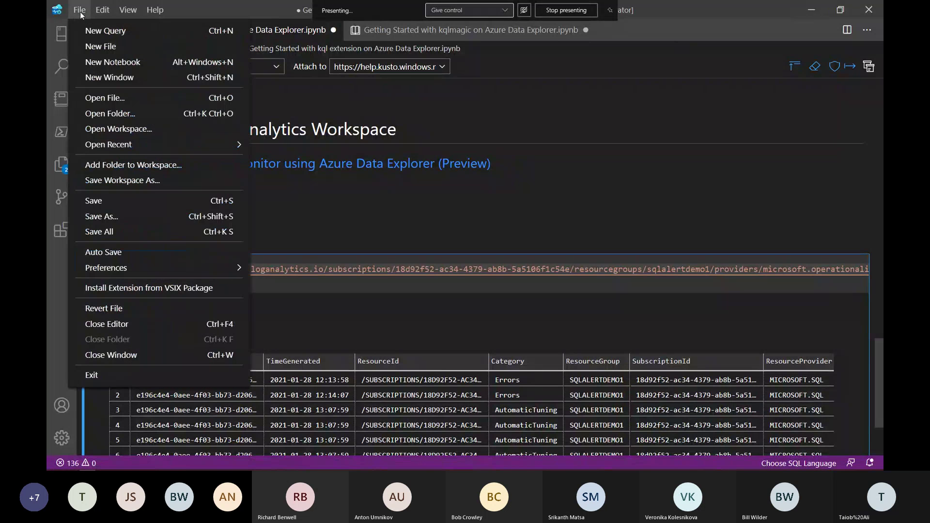
{"action": "left_click", "coordinate": [103, 98]}
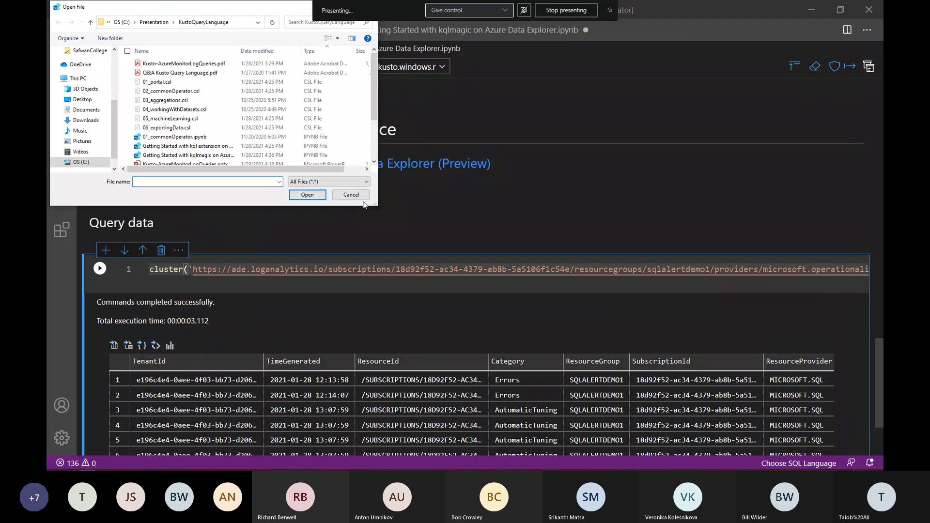
{"action": "left_click_drag", "start_coordinate": [371, 200], "coordinate": [619, 319]}
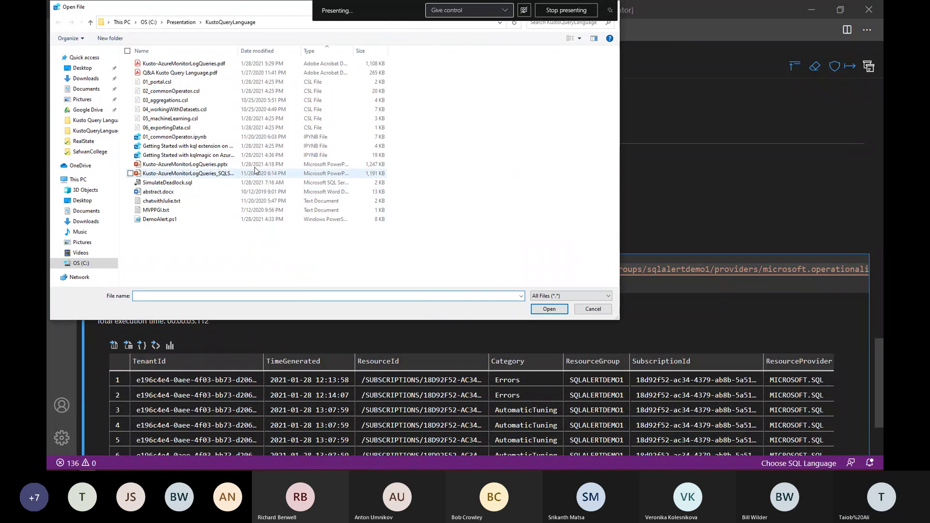
{"action": "left_click", "coordinate": [156, 83]}
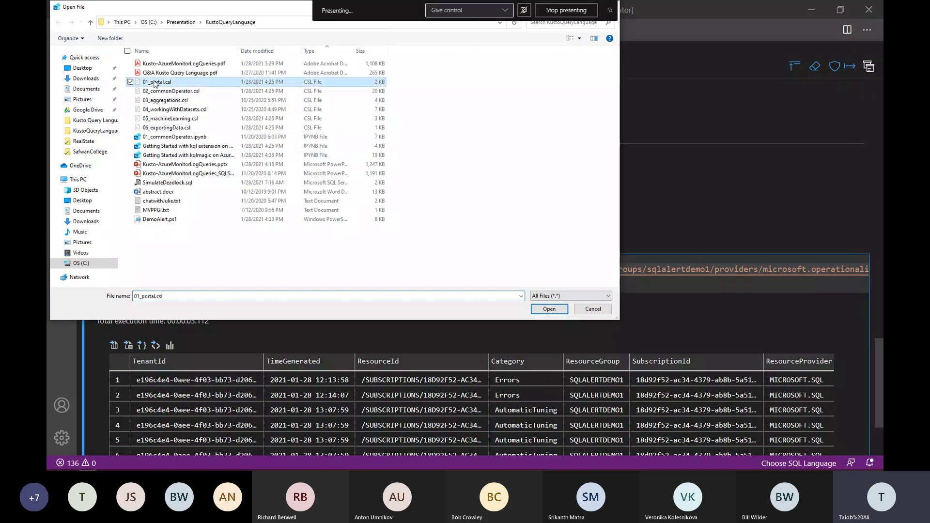
{"action": "left_click", "coordinate": [163, 128]}
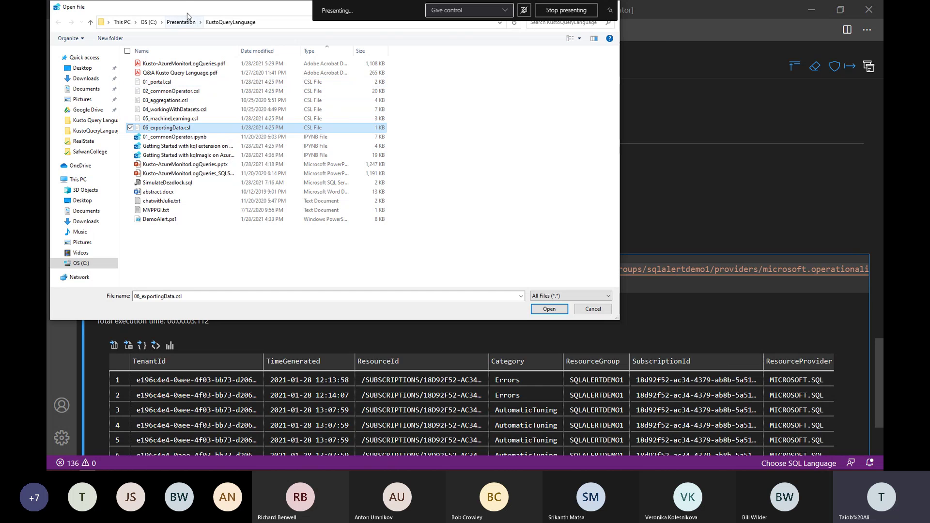
{"action": "left_click_drag", "start_coordinate": [187, 15], "coordinate": [293, 128]}
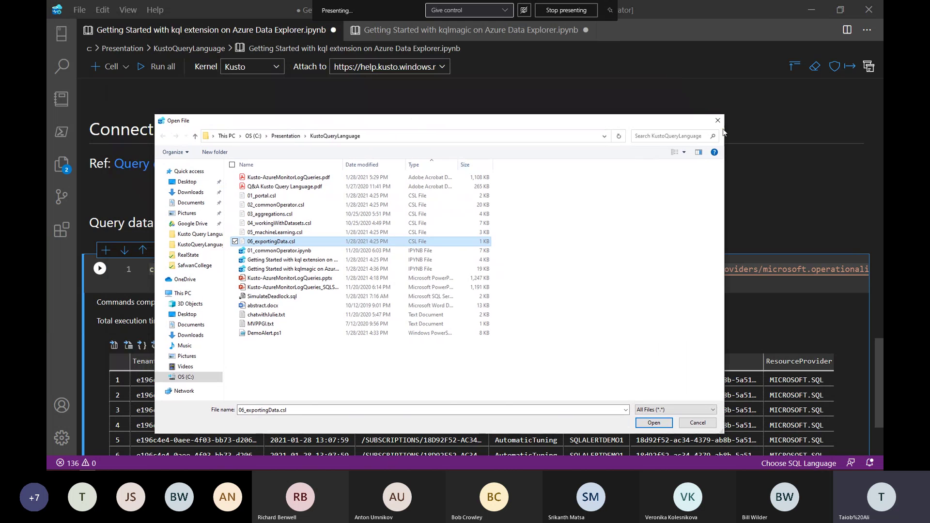
{"action": "left_click", "coordinate": [698, 423]}
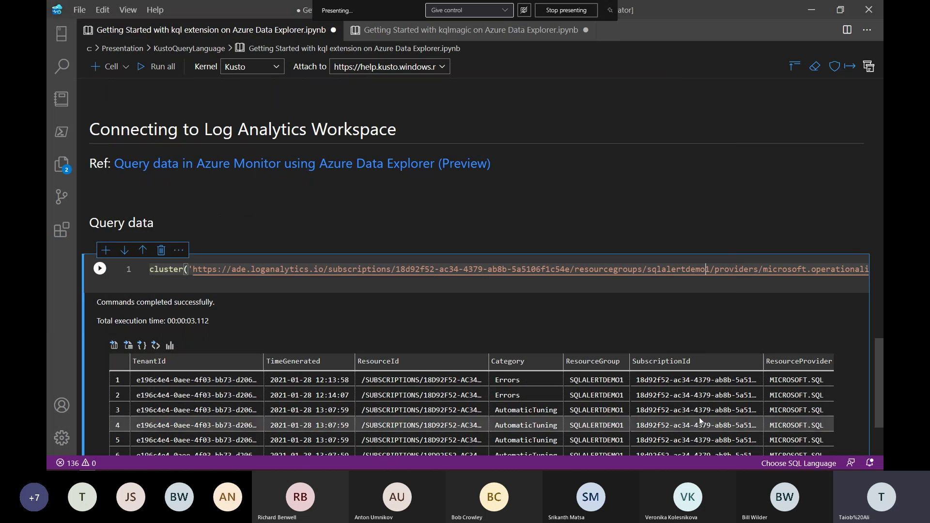
Step: Switch to the Demo workspace's Logs page in Chrome, look back through the New Query 4 script and show New Query 1
{"action": "left_click", "coordinate": [811, 13]}
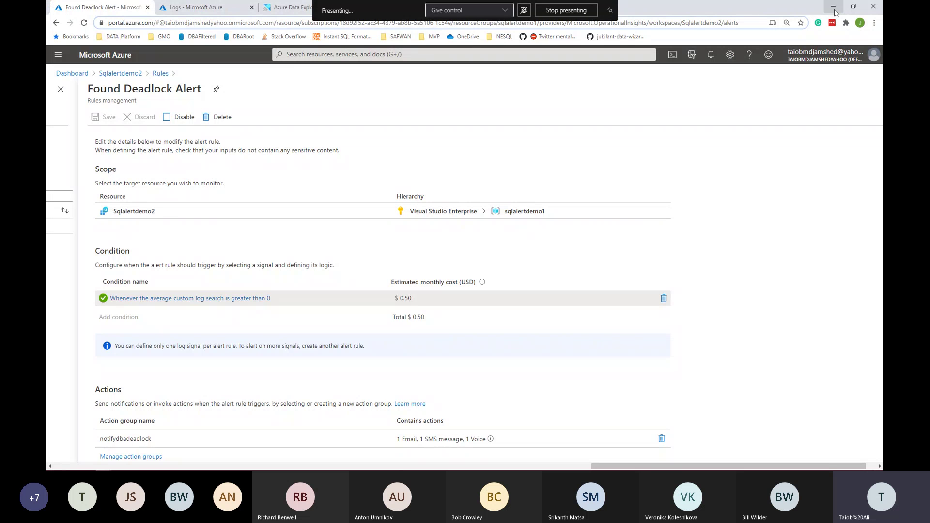
{"action": "left_click", "coordinate": [213, 8]}
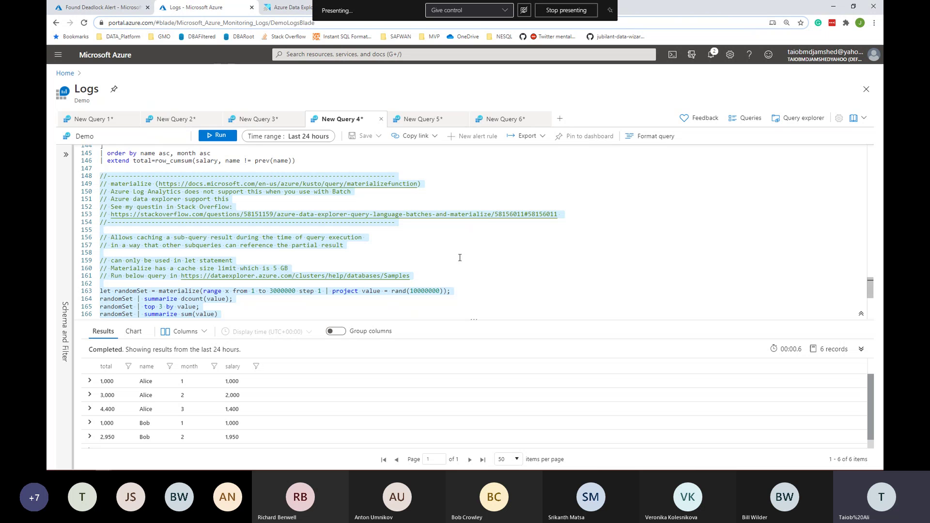
{"action": "scroll", "coordinate": [290, 267], "scroll_direction": "up", "scroll_amount": 5}
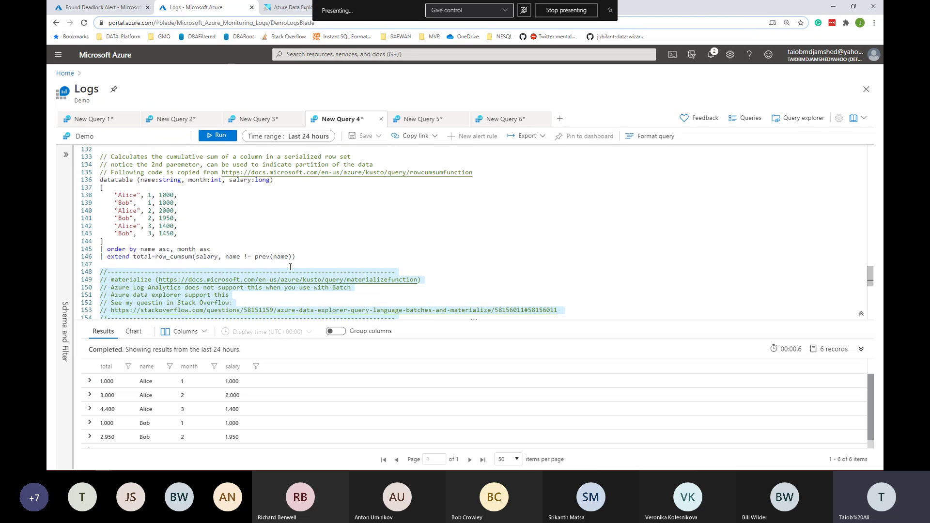
{"action": "scroll", "coordinate": [282, 267], "scroll_direction": "up", "scroll_amount": 13}
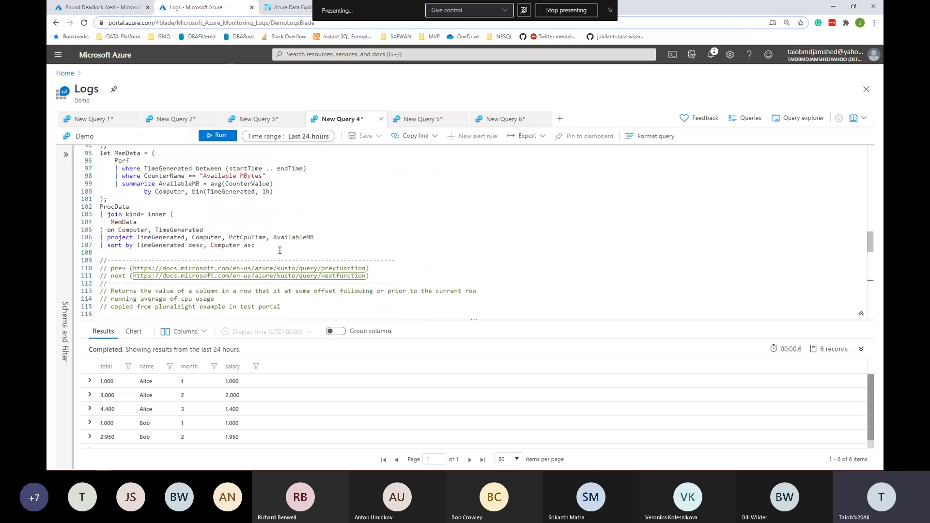
{"action": "scroll", "coordinate": [308, 226], "scroll_direction": "up", "scroll_amount": 10}
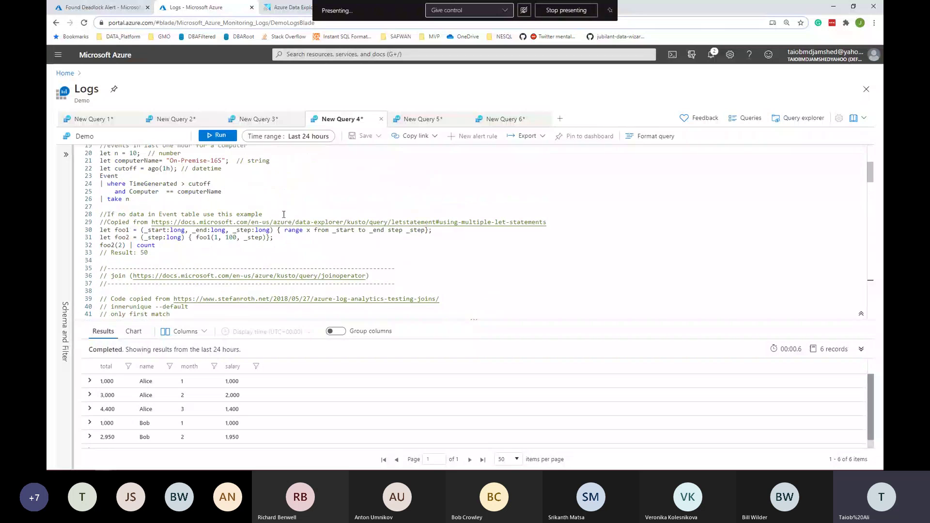
{"action": "left_click", "coordinate": [86, 125]}
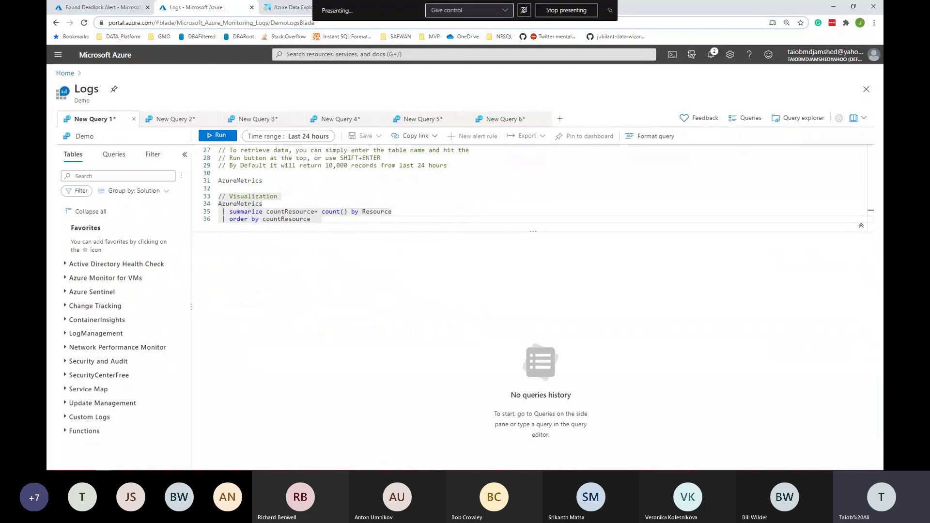
Step: Open the Logs page of the Sqlalertdemo2 workspace from the Azure dashboard and dismiss its example queries window
{"action": "left_click", "coordinate": [87, 7]}
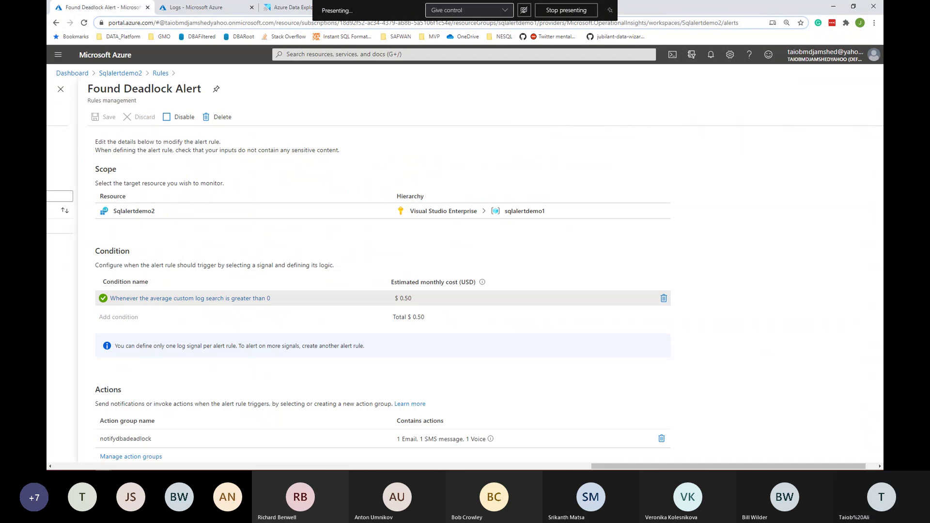
{"action": "left_click", "coordinate": [71, 55]}
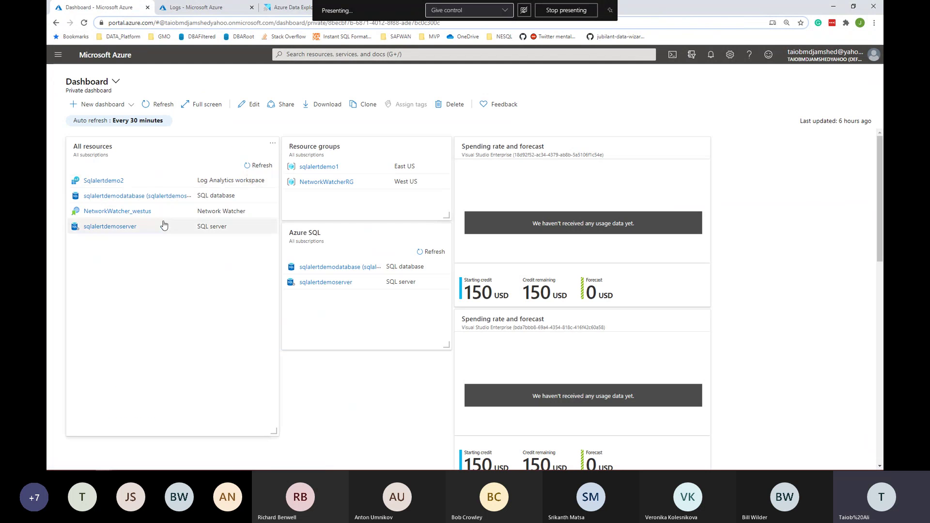
{"action": "left_click", "coordinate": [102, 181]}
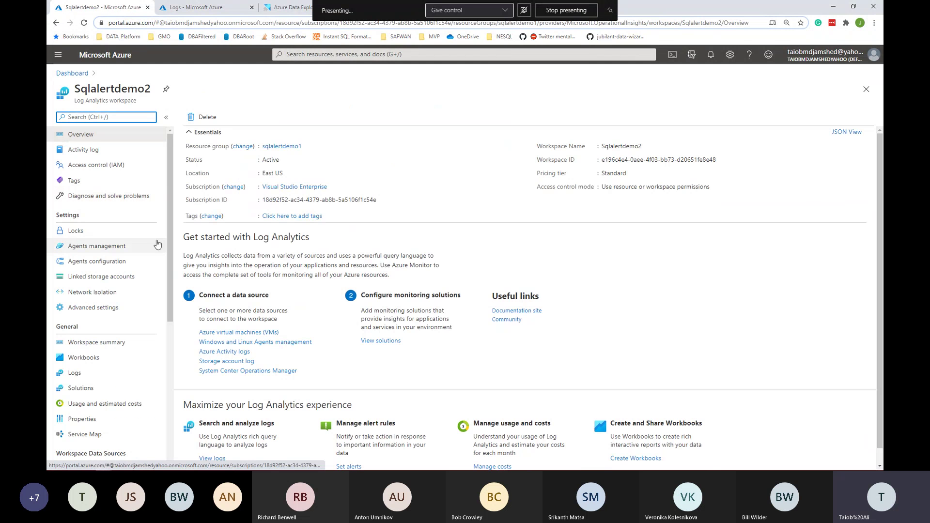
{"action": "left_click", "coordinate": [77, 373]}
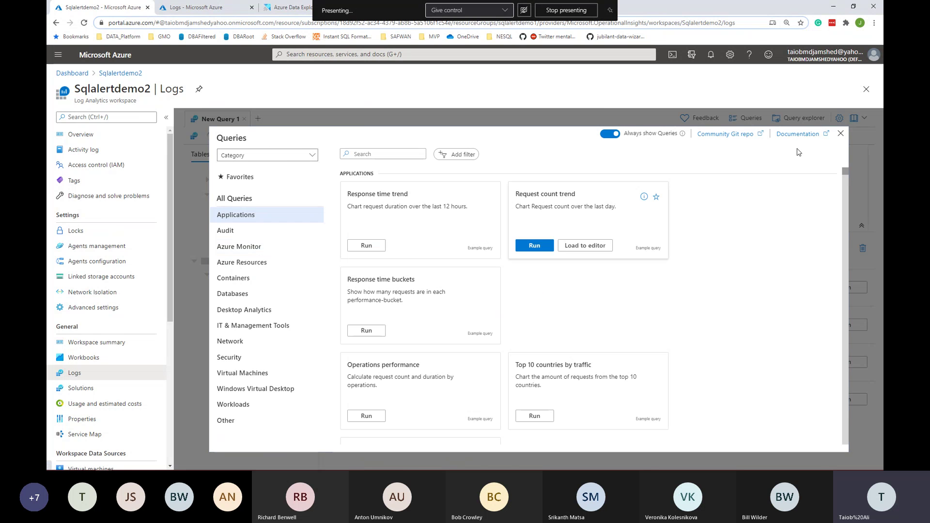
{"action": "left_click", "coordinate": [840, 135]}
Step: Return to the Demo workspace's New Query 1, enlarge the query editor and expand the Custom Logs tables
{"action": "left_click", "coordinate": [197, 7]}
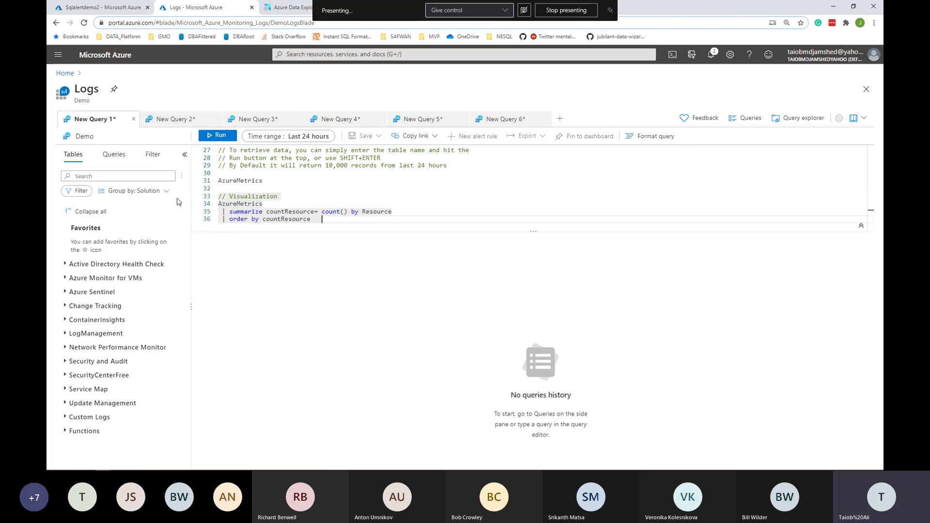
{"action": "scroll", "coordinate": [220, 179], "scroll_direction": "up", "scroll_amount": 2}
{"action": "scroll", "coordinate": [220, 179], "scroll_direction": "up", "scroll_amount": 2}
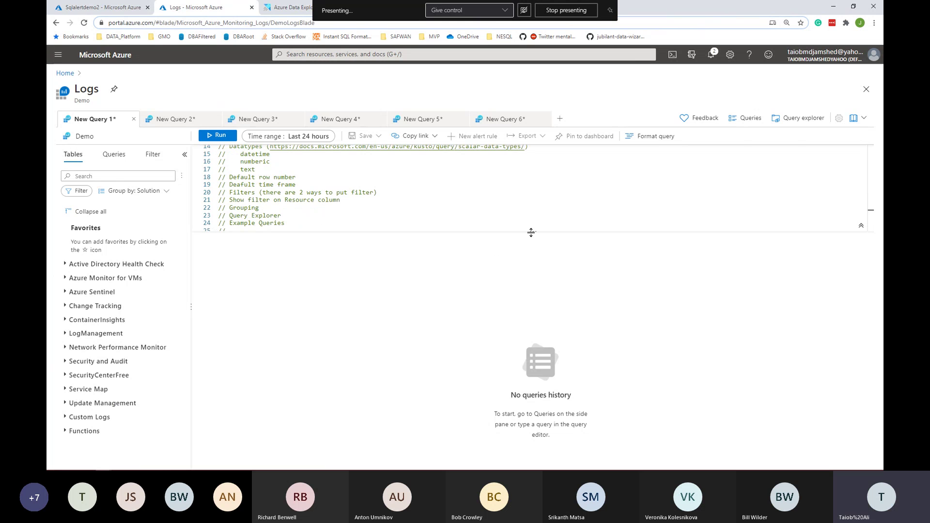
{"action": "left_click_drag", "start_coordinate": [531, 232], "coordinate": [533, 344]}
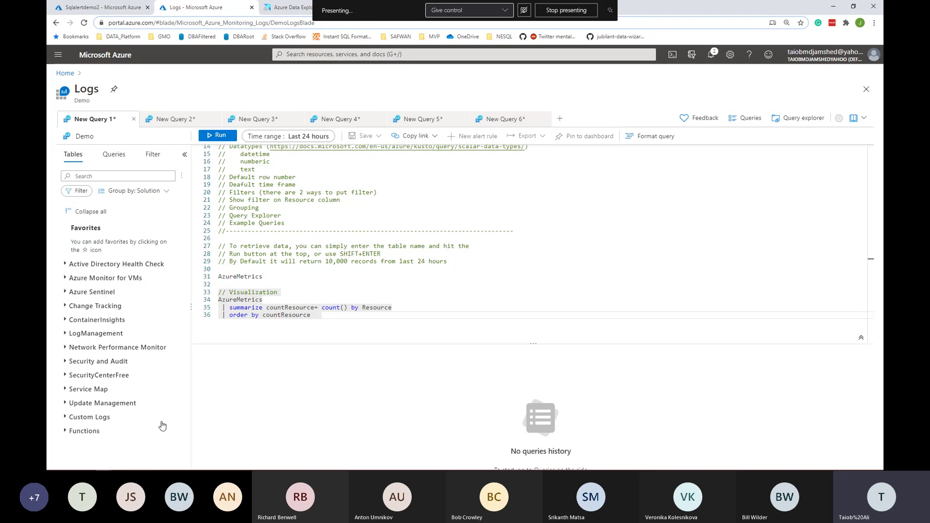
{"action": "left_click", "coordinate": [64, 418]}
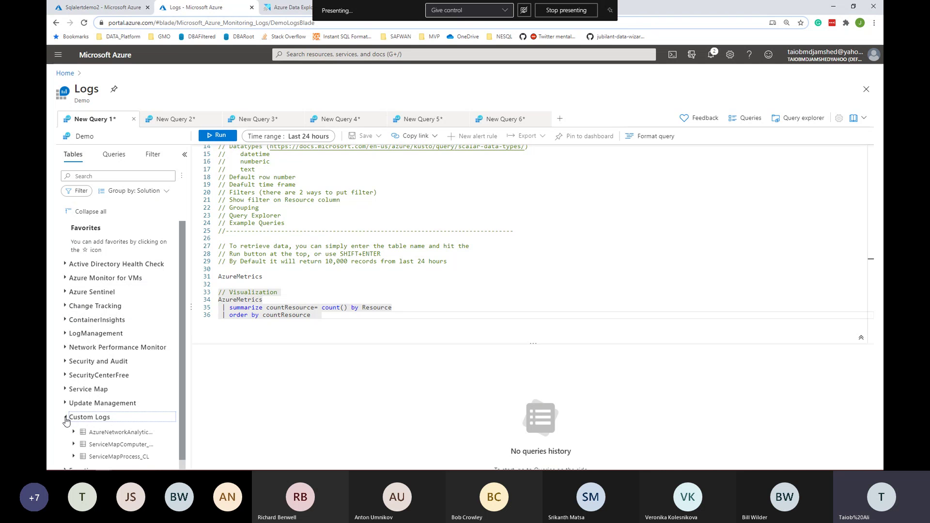
{"action": "left_click_drag", "start_coordinate": [182, 411], "coordinate": [181, 431]}
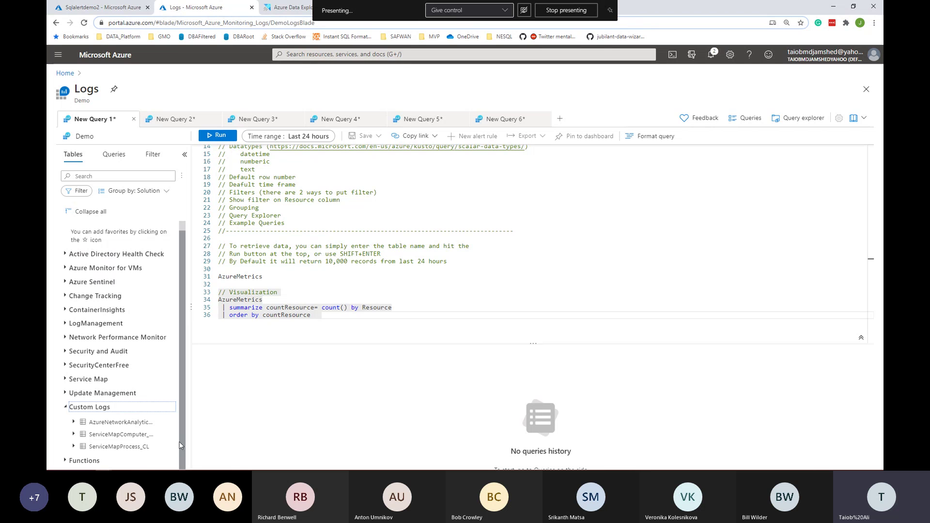
Step: Expand the Azure Monitor for VMs tables and the HealthStateChangeEvent columns, widening the table list to show full names
{"action": "left_click", "coordinate": [65, 269]}
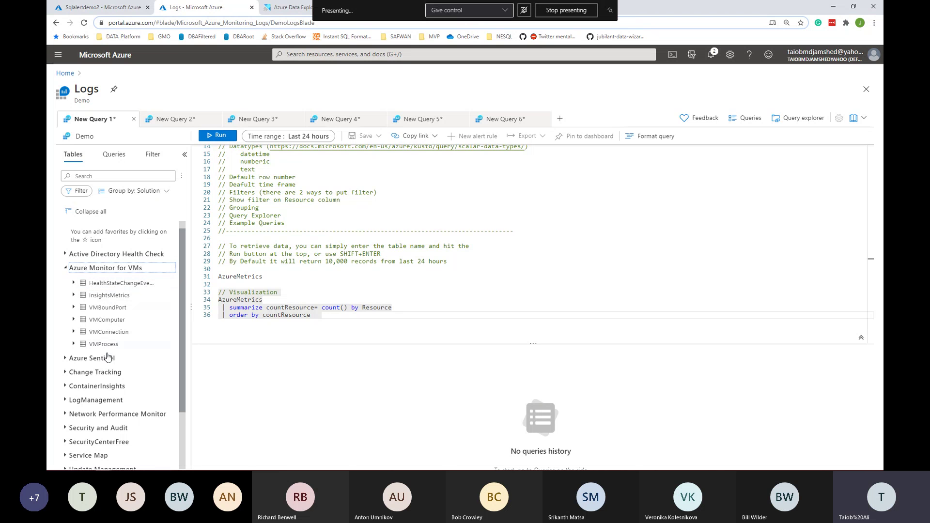
{"action": "left_click", "coordinate": [74, 283]}
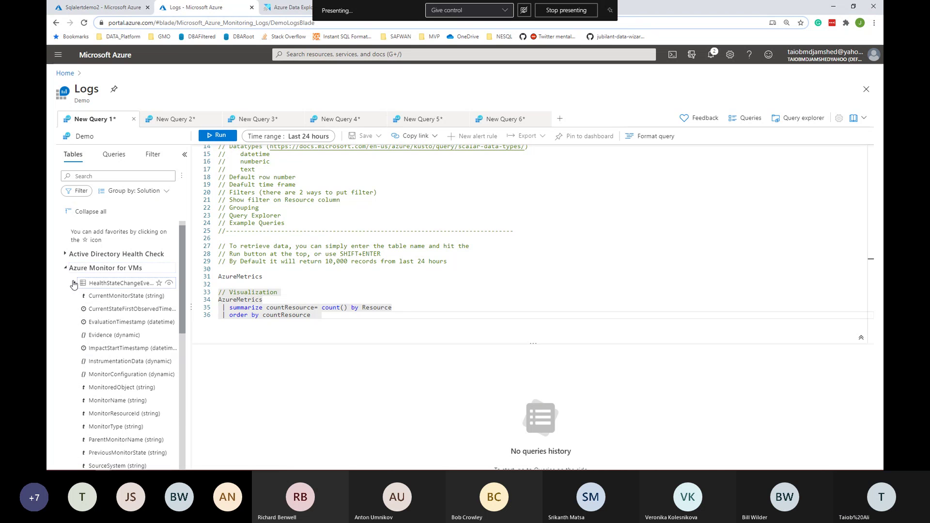
{"action": "left_click_drag", "start_coordinate": [193, 315], "coordinate": [315, 333]}
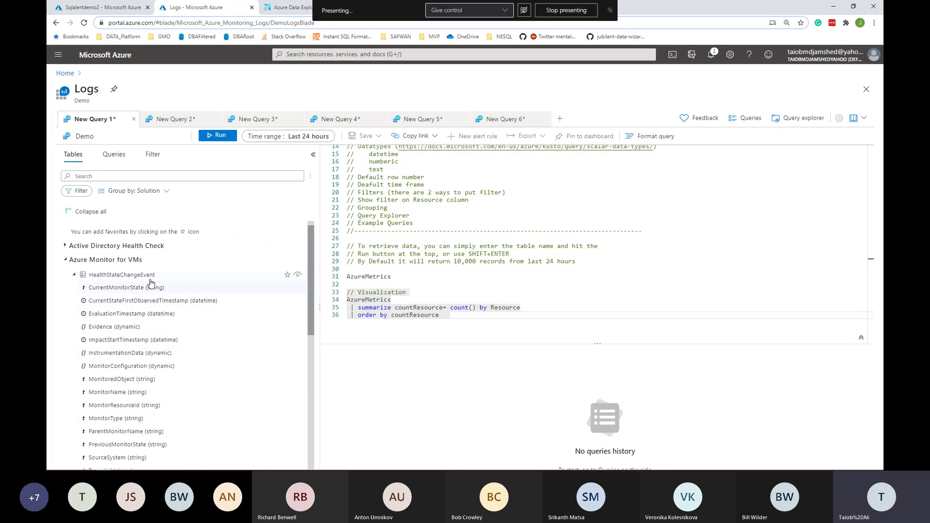
Step: Preview the HealthStateChangeEvent table's description and sample data, and close the preview
{"action": "mouse_move", "coordinate": [178, 278]}
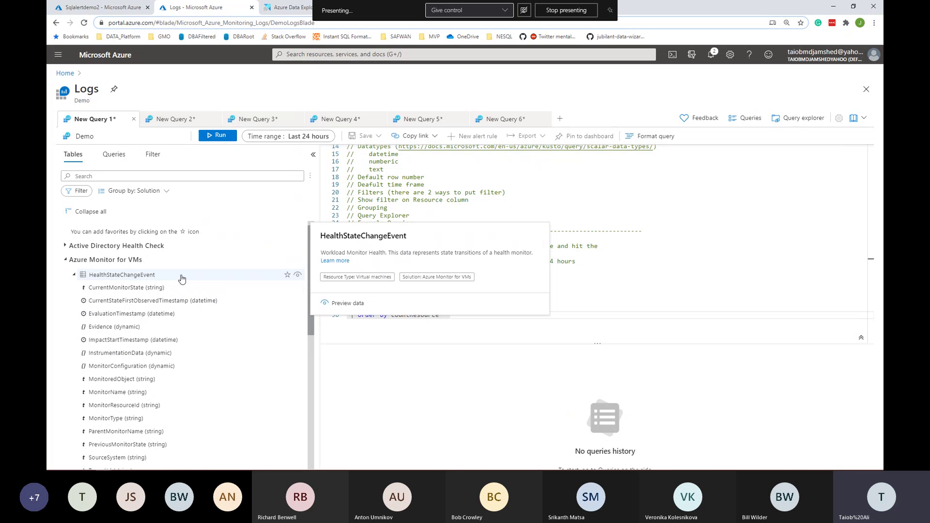
{"action": "left_click", "coordinate": [297, 276]}
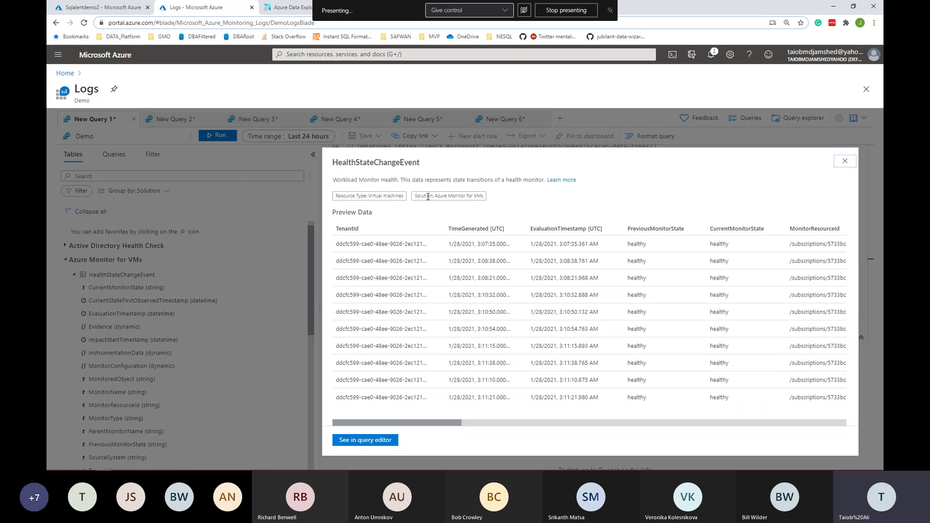
{"action": "left_click_drag", "start_coordinate": [417, 195], "coordinate": [422, 195]}
{"action": "left_click", "coordinate": [845, 161]}
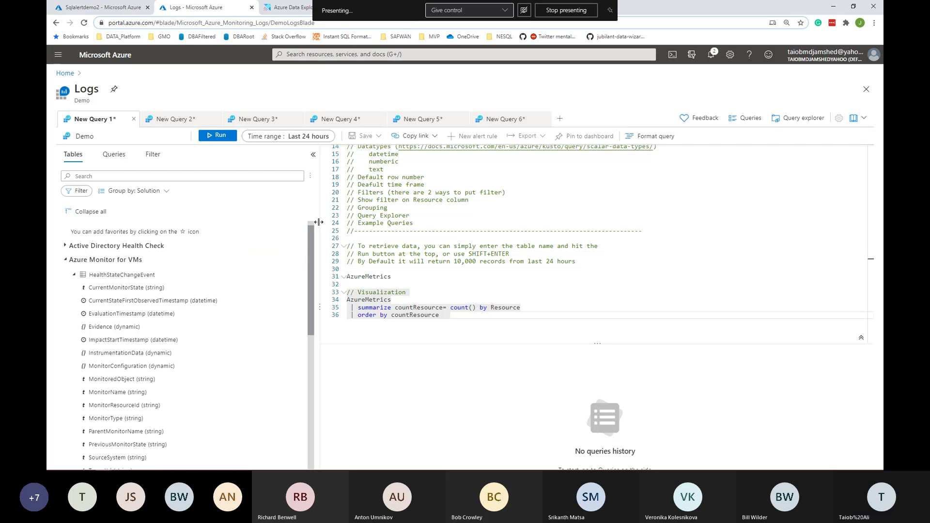
Step: Narrow the table list to give the query editor more room, review New Query 1's comments and show the Query explorer
{"action": "left_click_drag", "start_coordinate": [319, 222], "coordinate": [164, 223]}
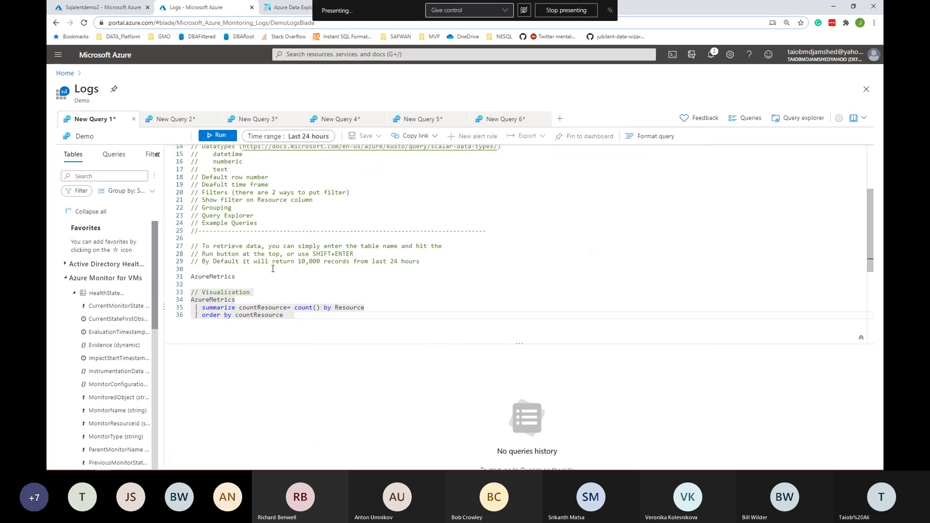
{"action": "scroll", "coordinate": [271, 269], "scroll_direction": "up", "scroll_amount": 4}
{"action": "scroll", "coordinate": [276, 268], "scroll_direction": "down", "scroll_amount": 5}
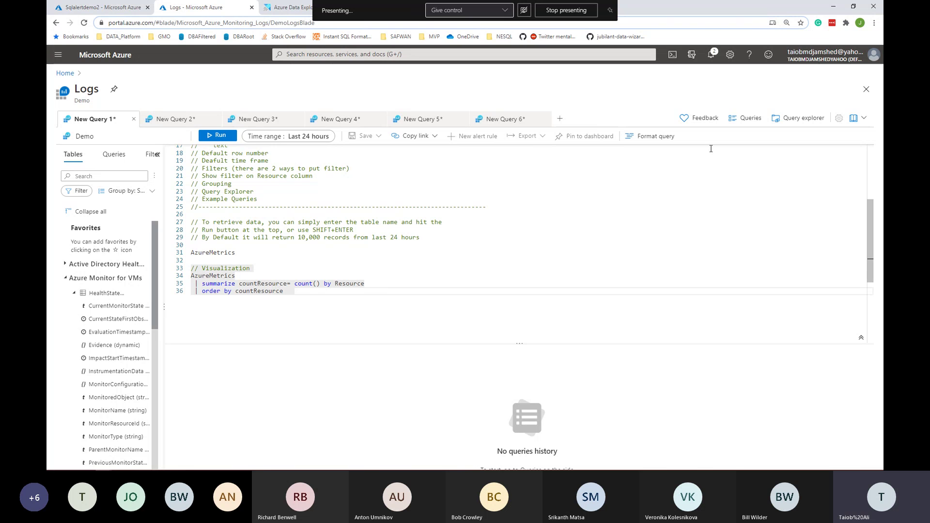
{"action": "left_click", "coordinate": [797, 122]}
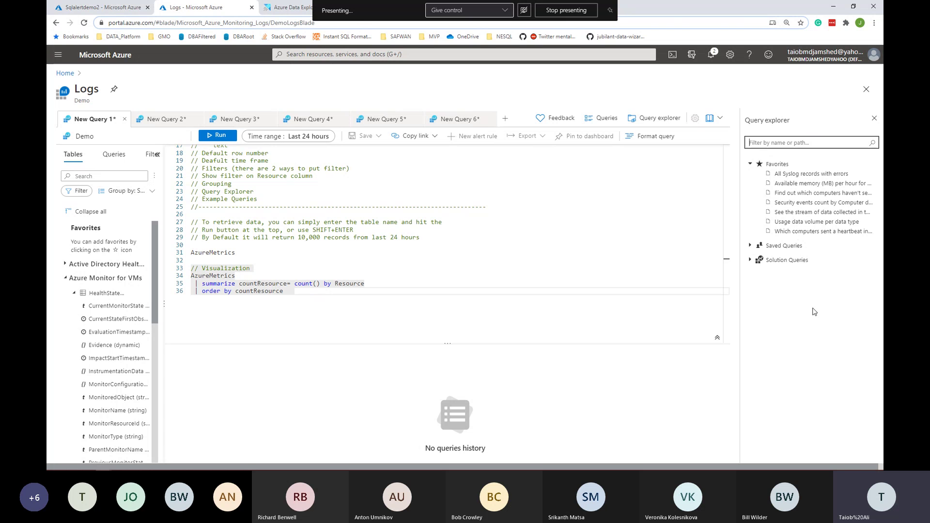